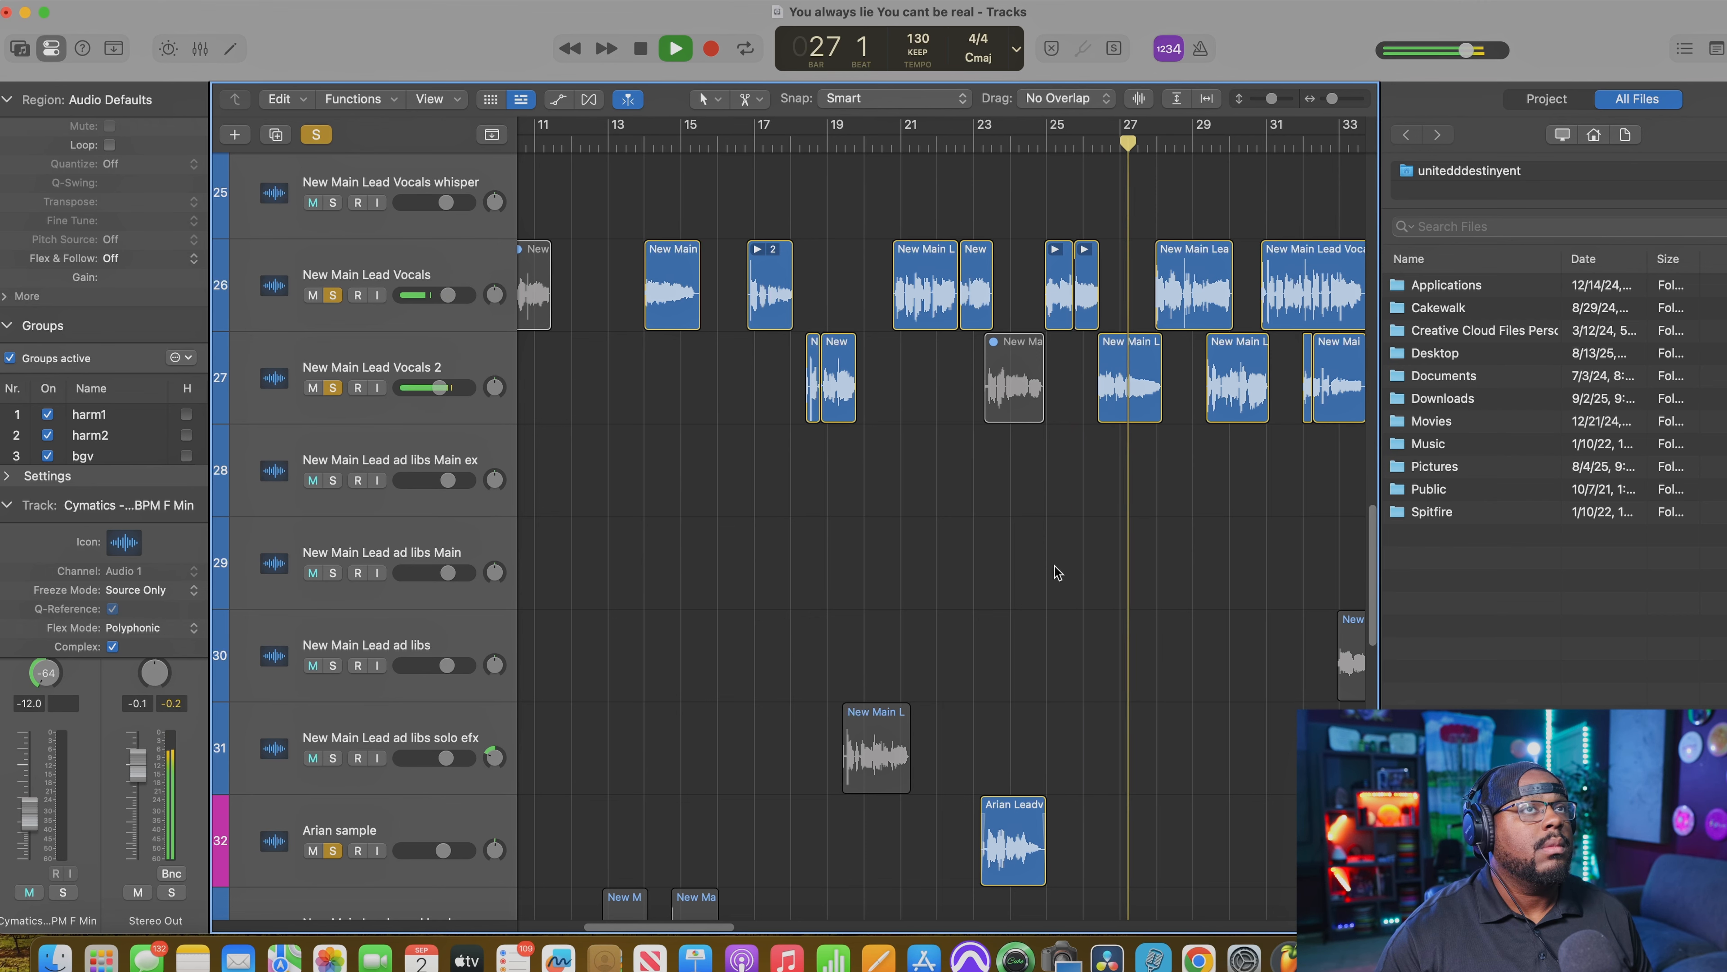
Step: Stop playback and clear the solos so all tracks are audible in the mix
key("space")
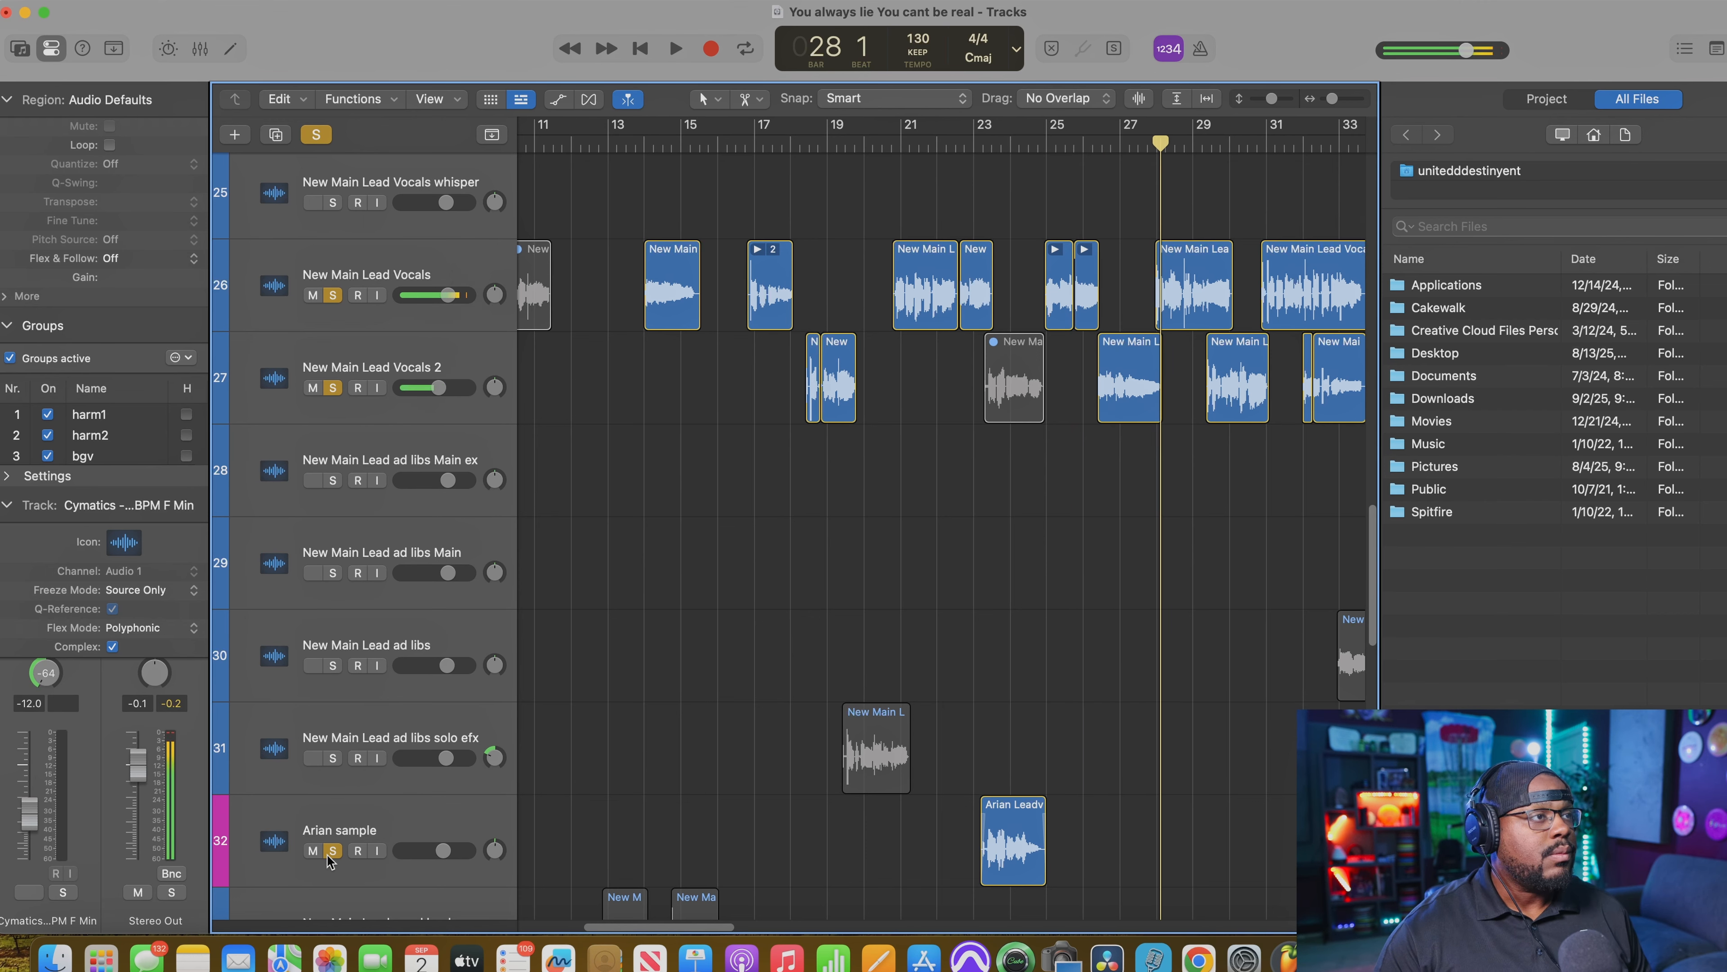
key("x")
left_click_drag(844, 934, 697, 936)
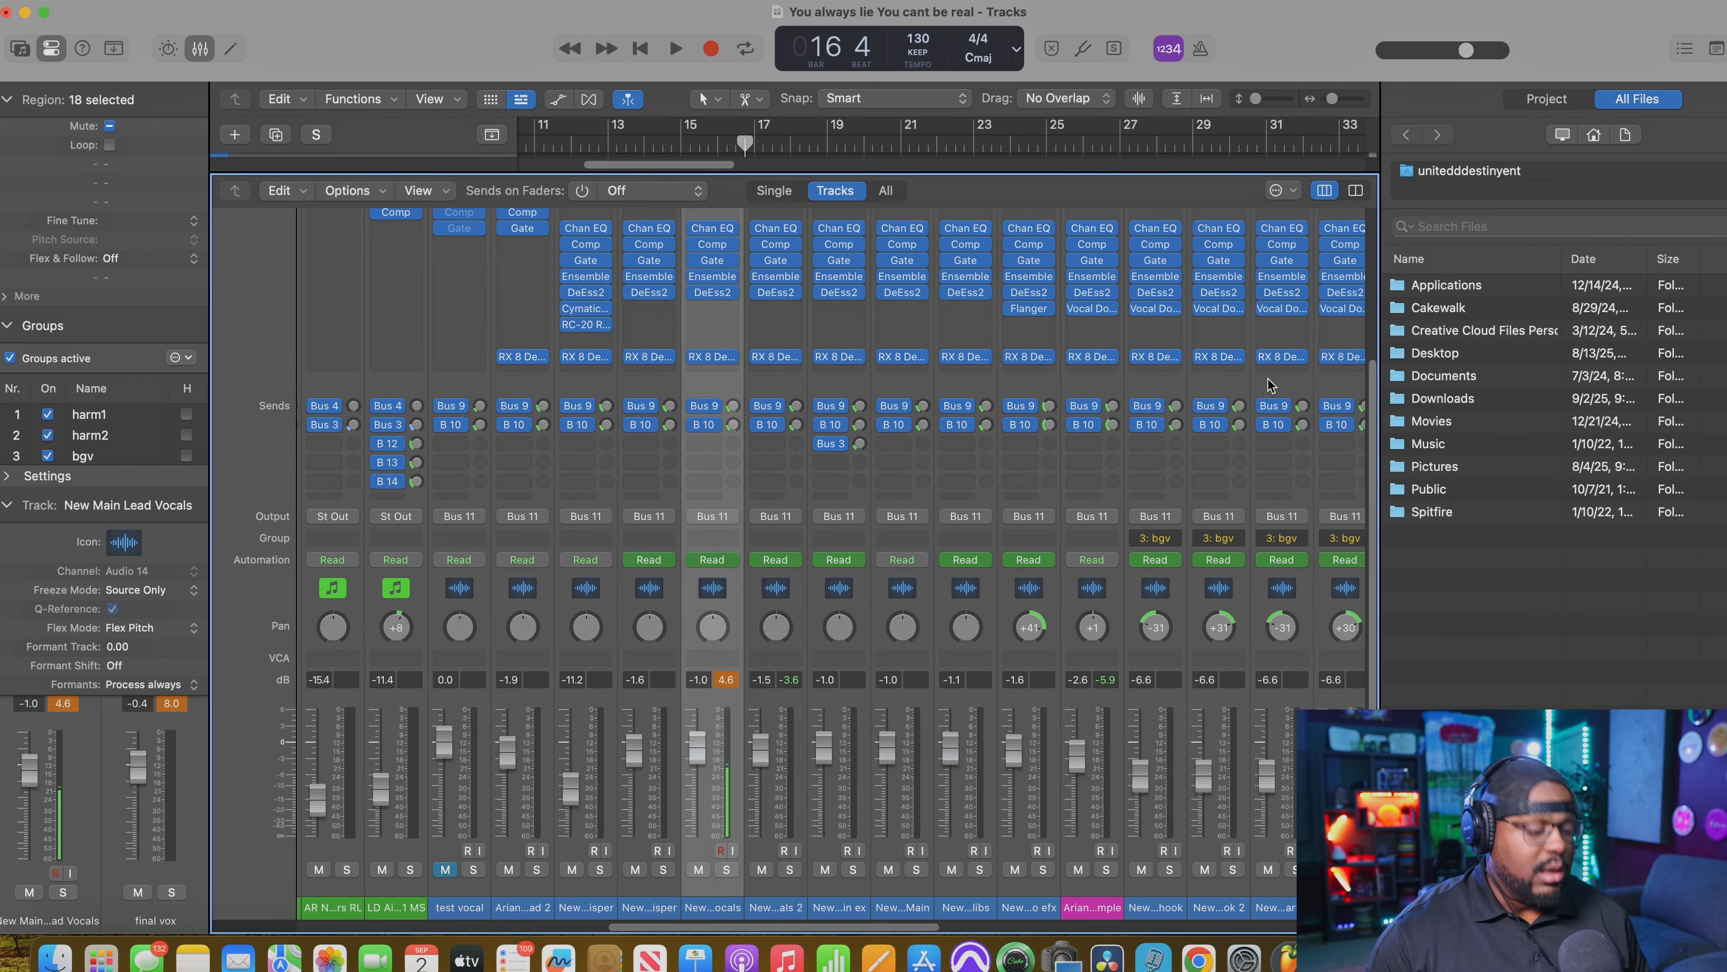
key("x")
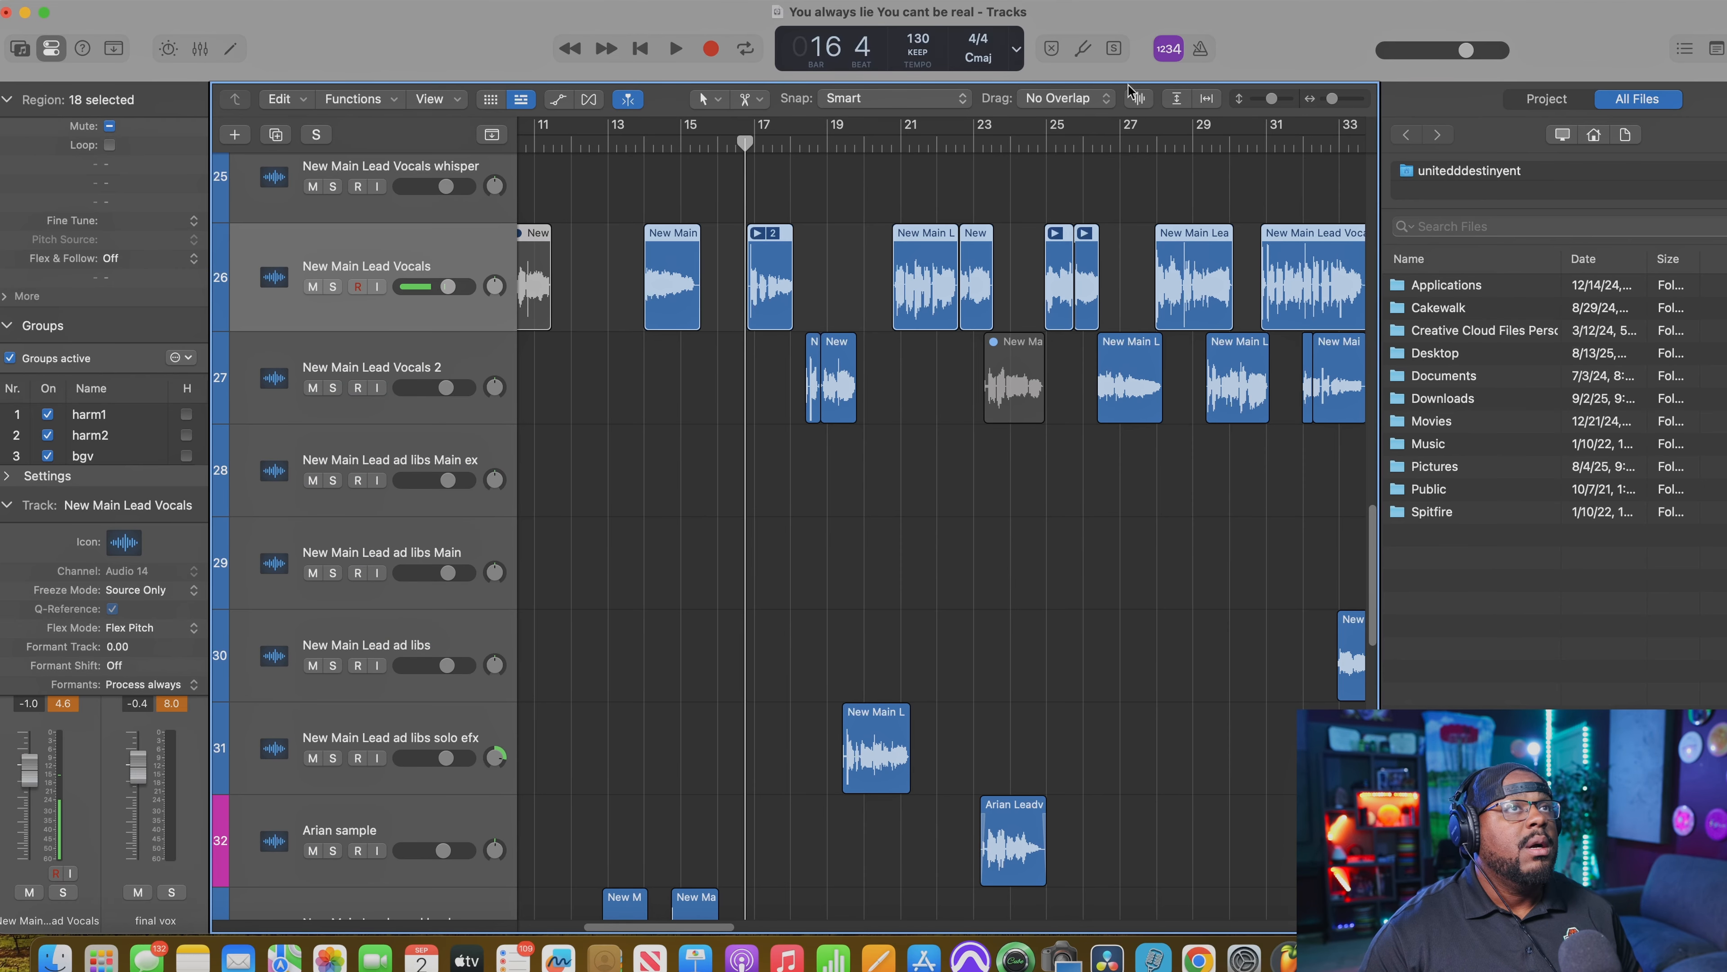
Step: Place the playhead just before bar 21 and open the Pitch Correction plug-in on the New Main Lead Vocals channel
left_click(886, 144)
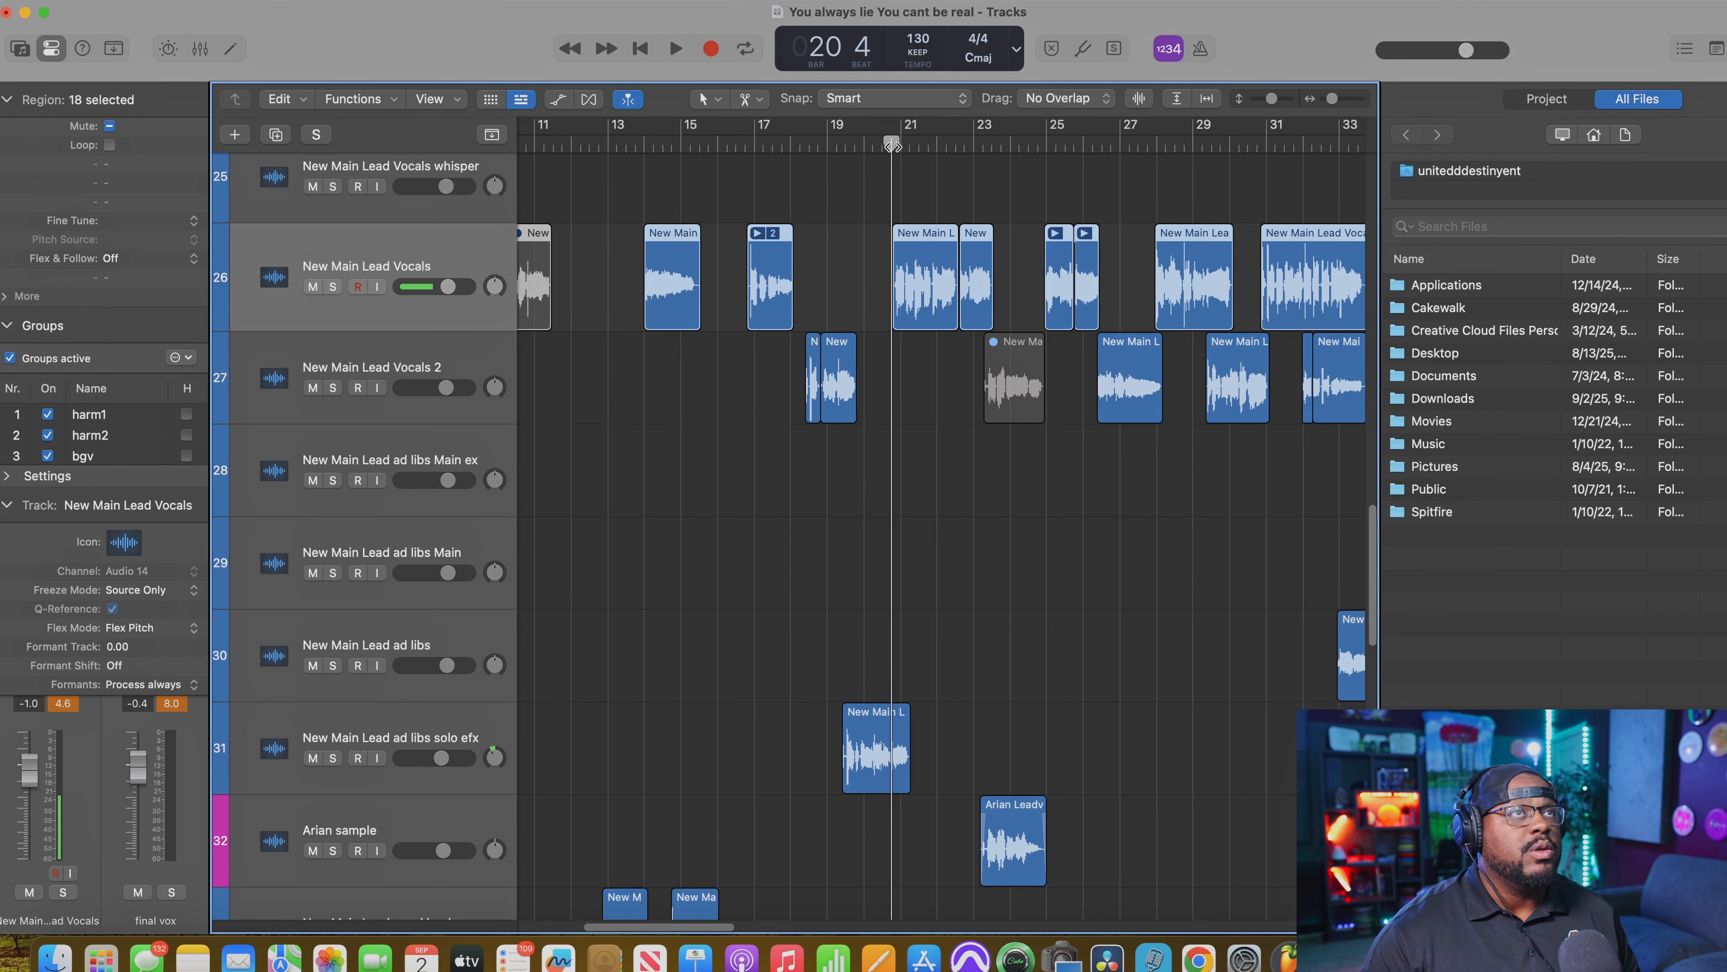
key("x")
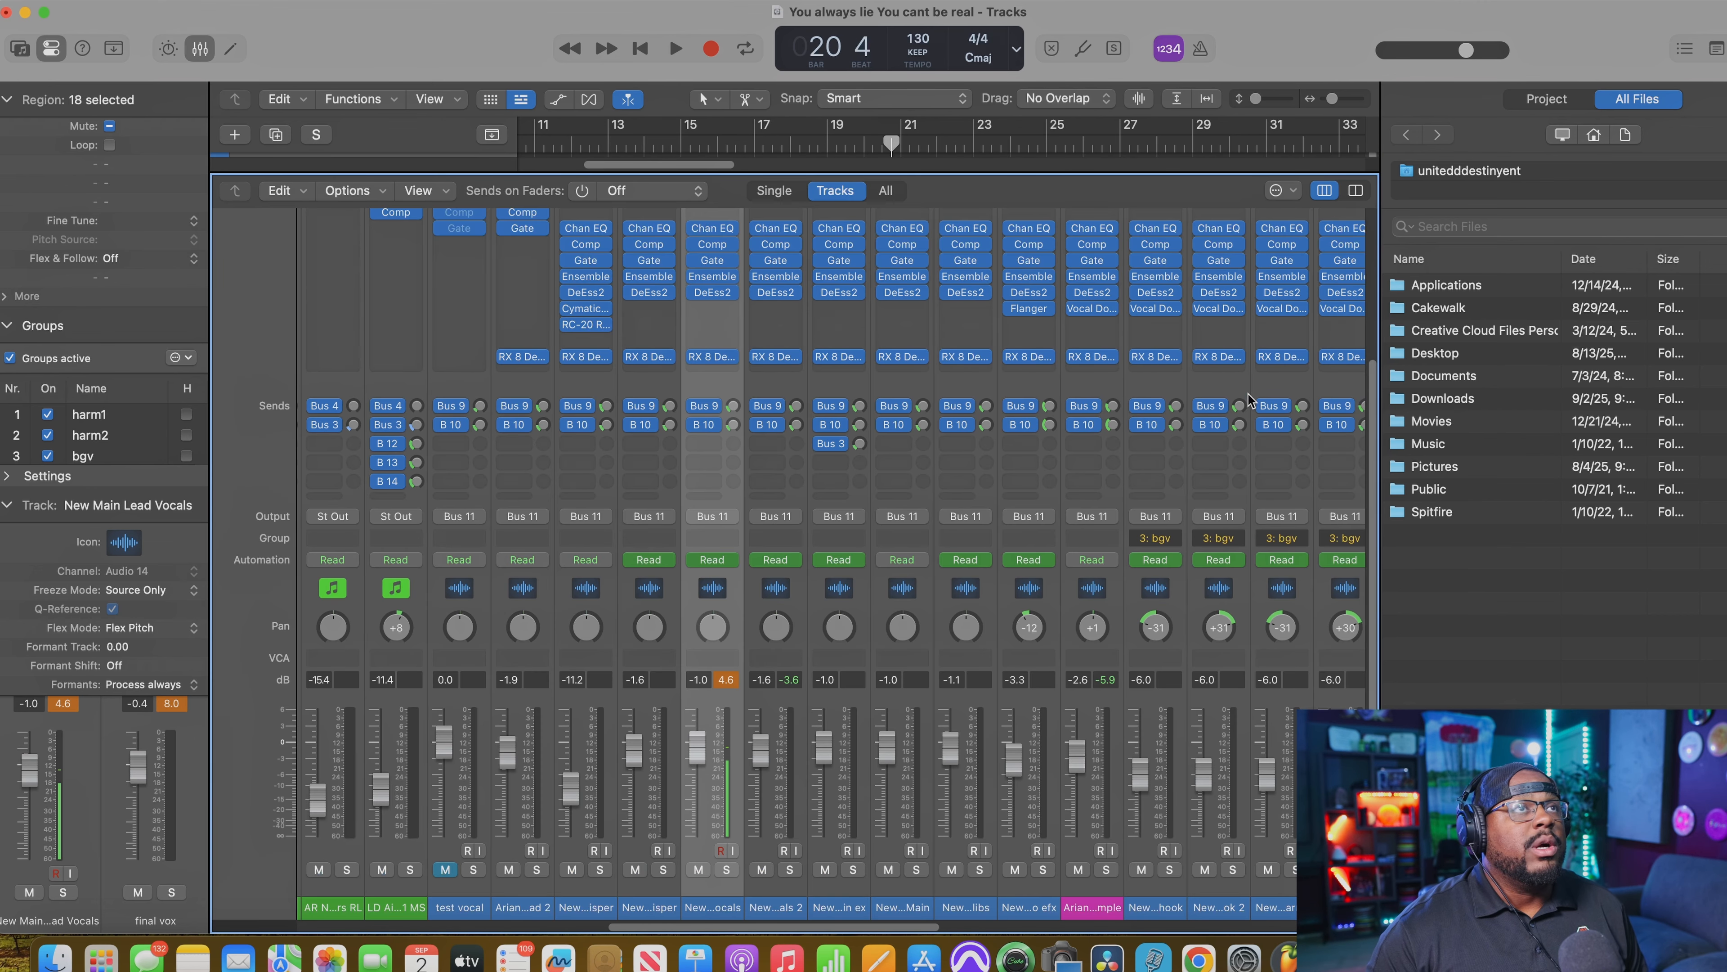
scroll(1368, 323, "up", 5)
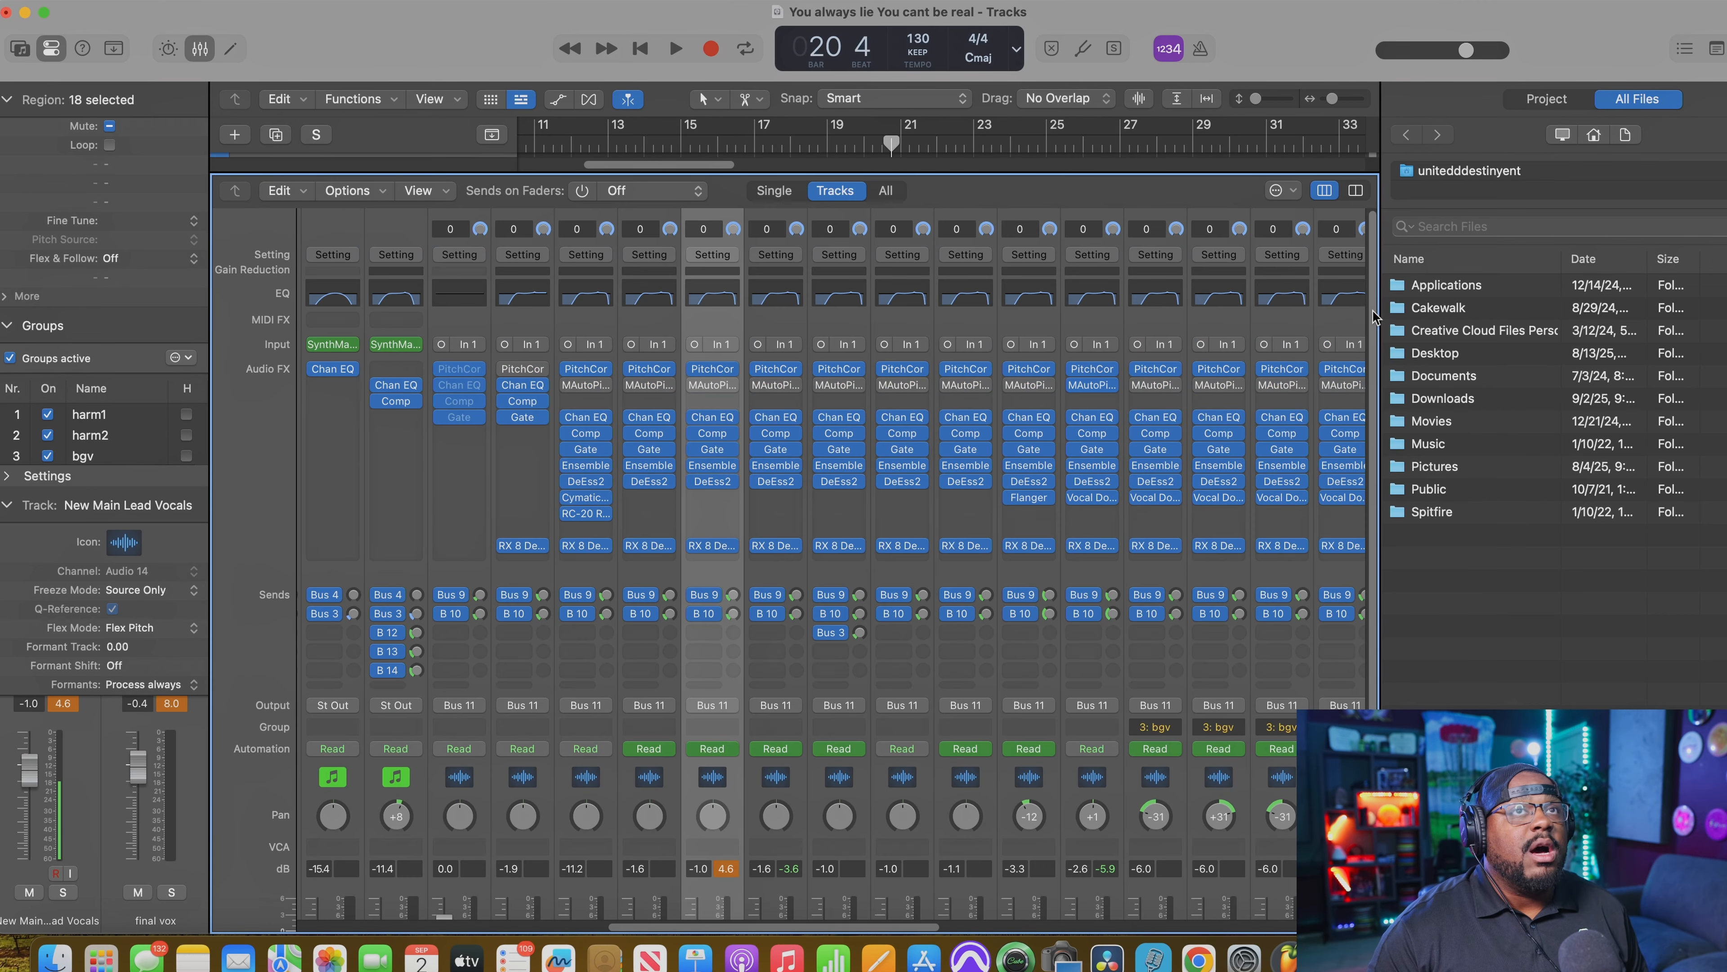
left_click(713, 369)
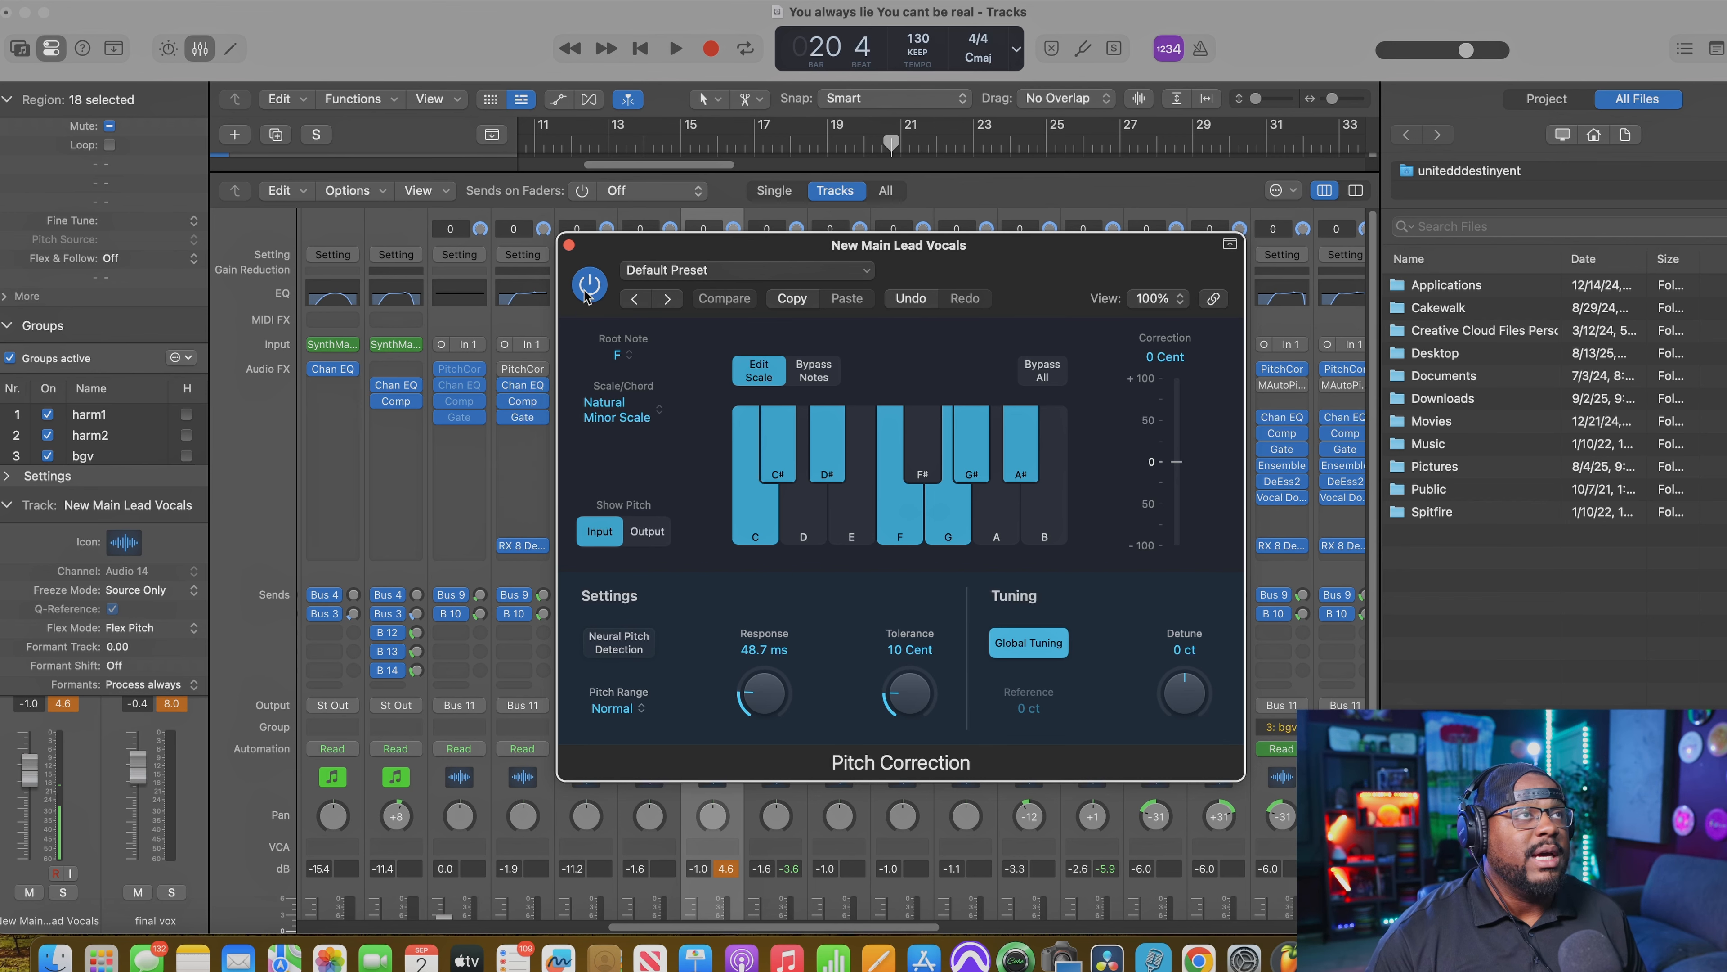
Step: Bypass Pitch Correction on the lead vocal and audition the full mix from about bar 17
left_click_drag(628, 255, 1094, 260)
key("space")
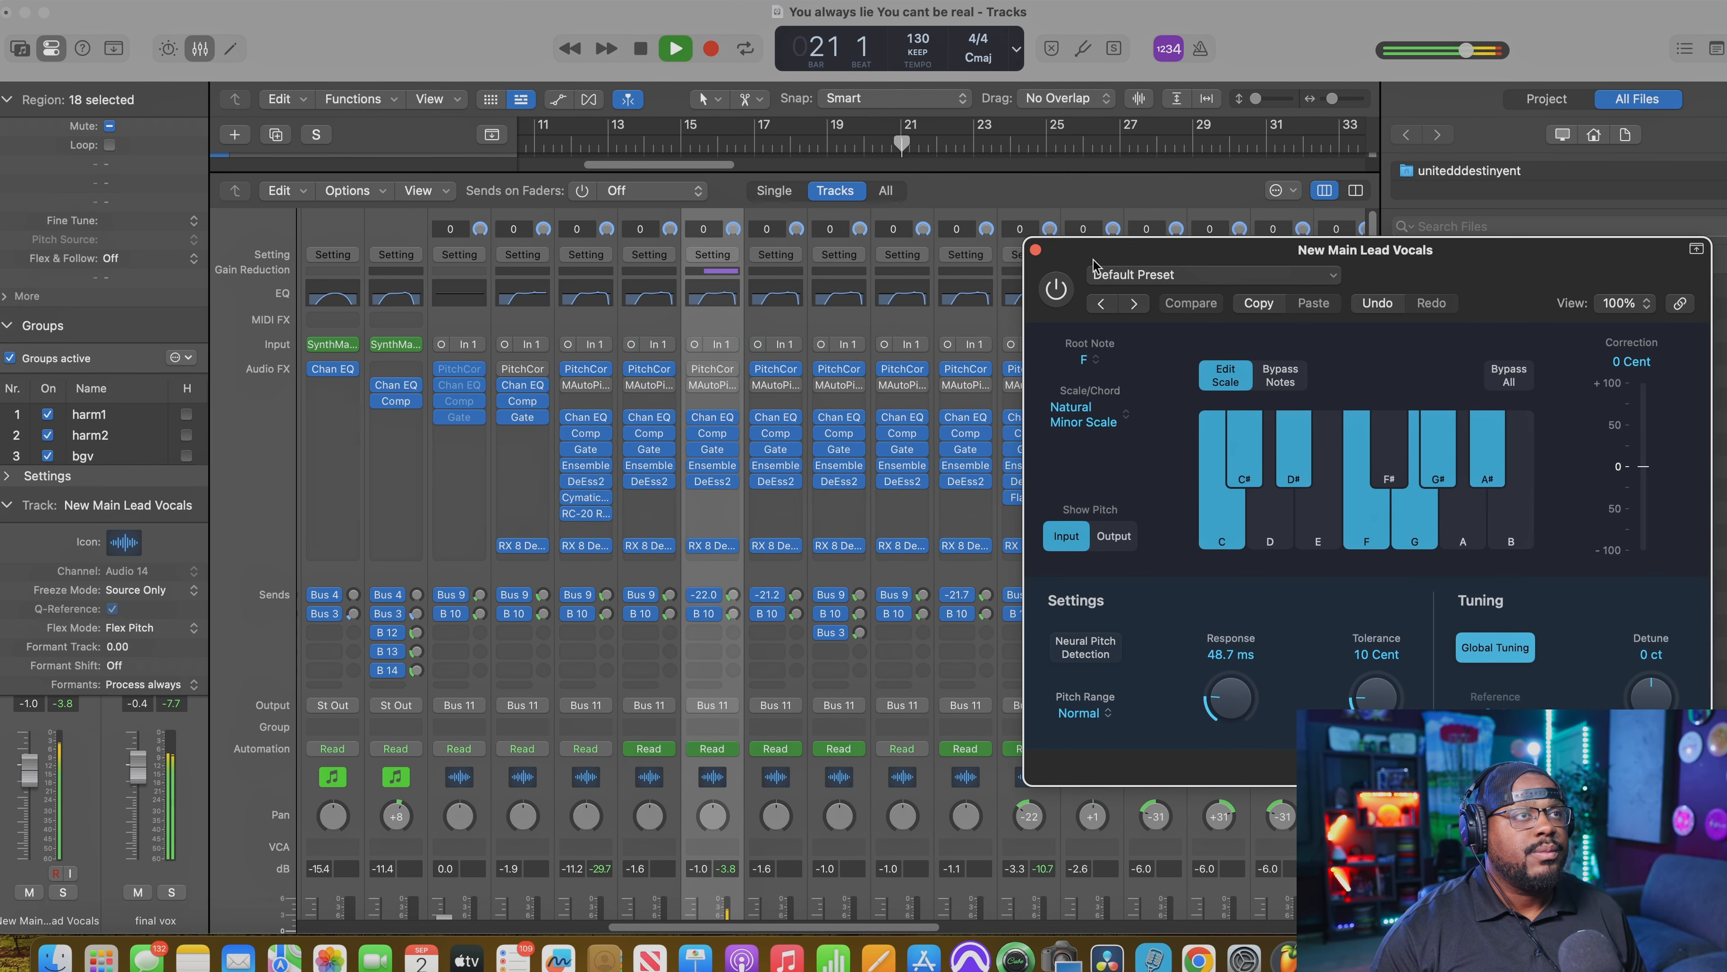
left_click(824, 142)
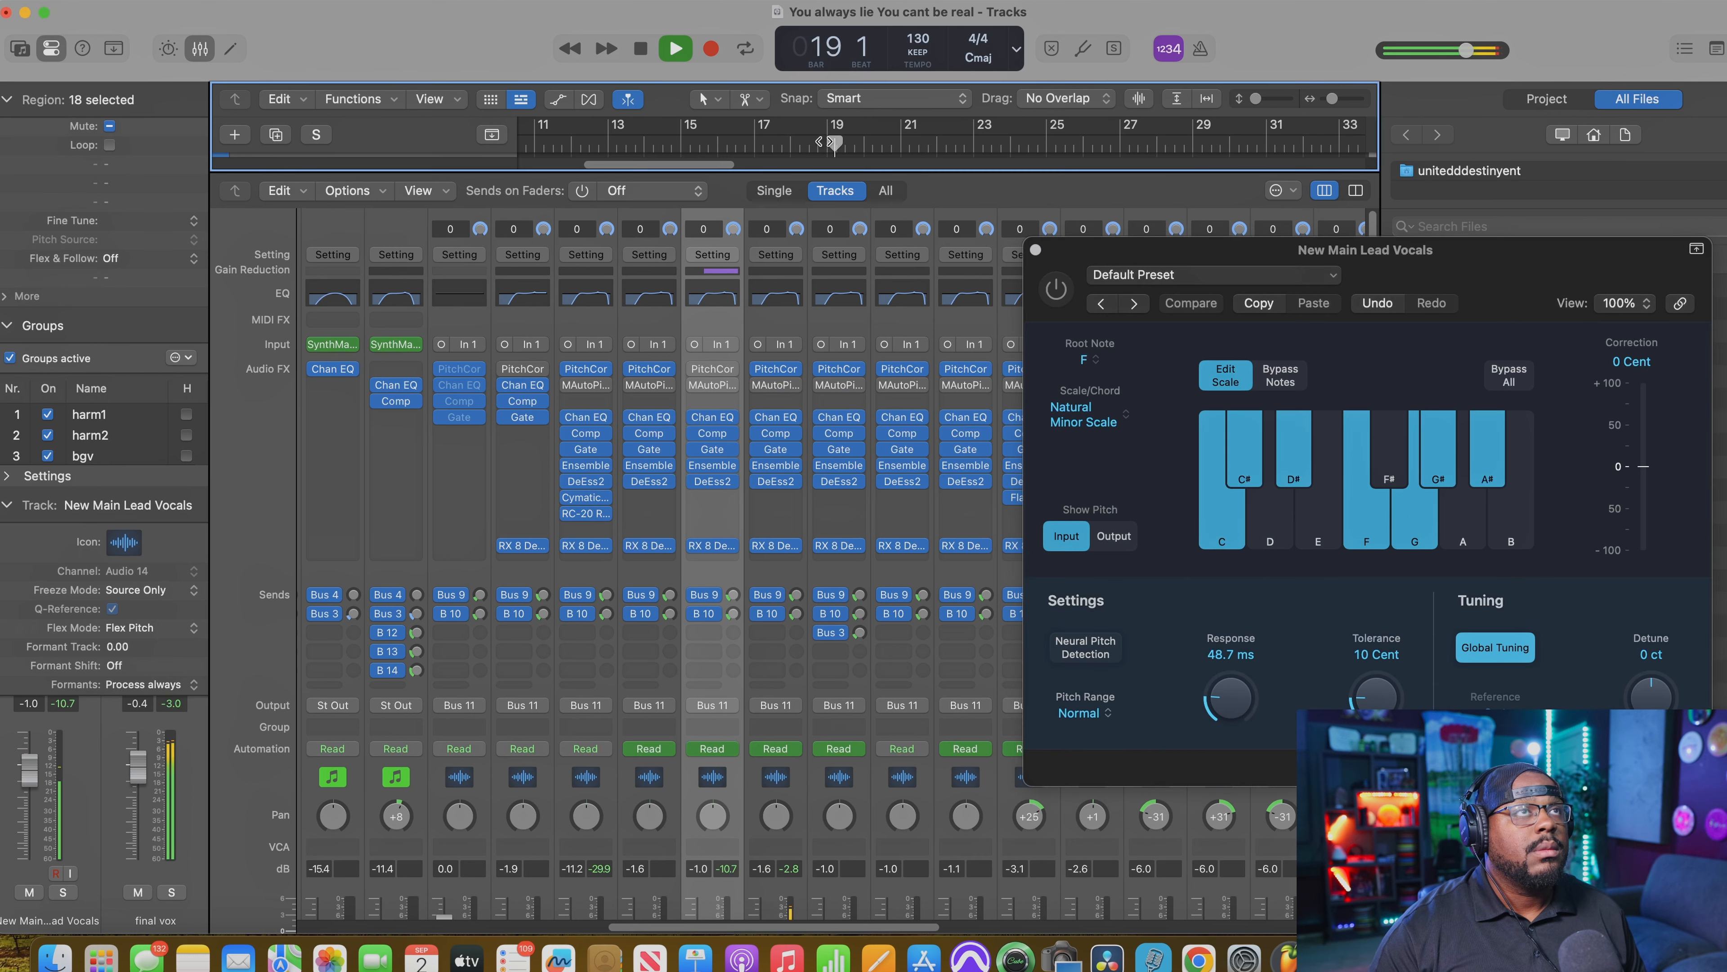
left_click(766, 143)
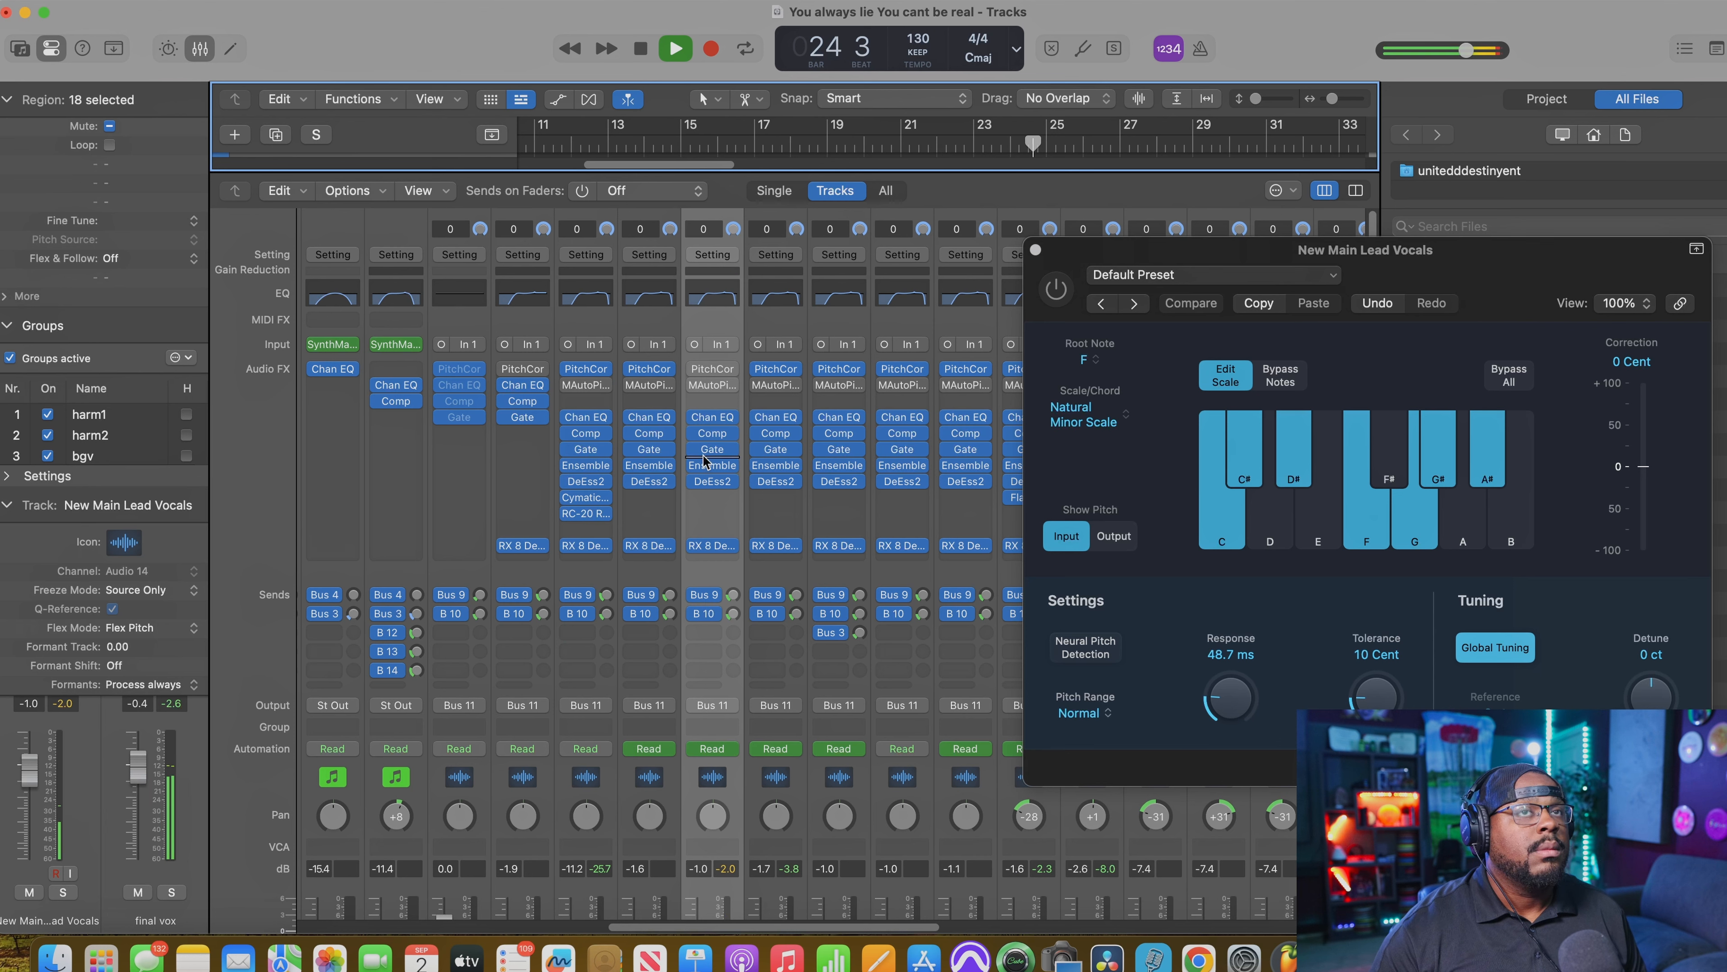
mouse_move(707, 457)
key("space")
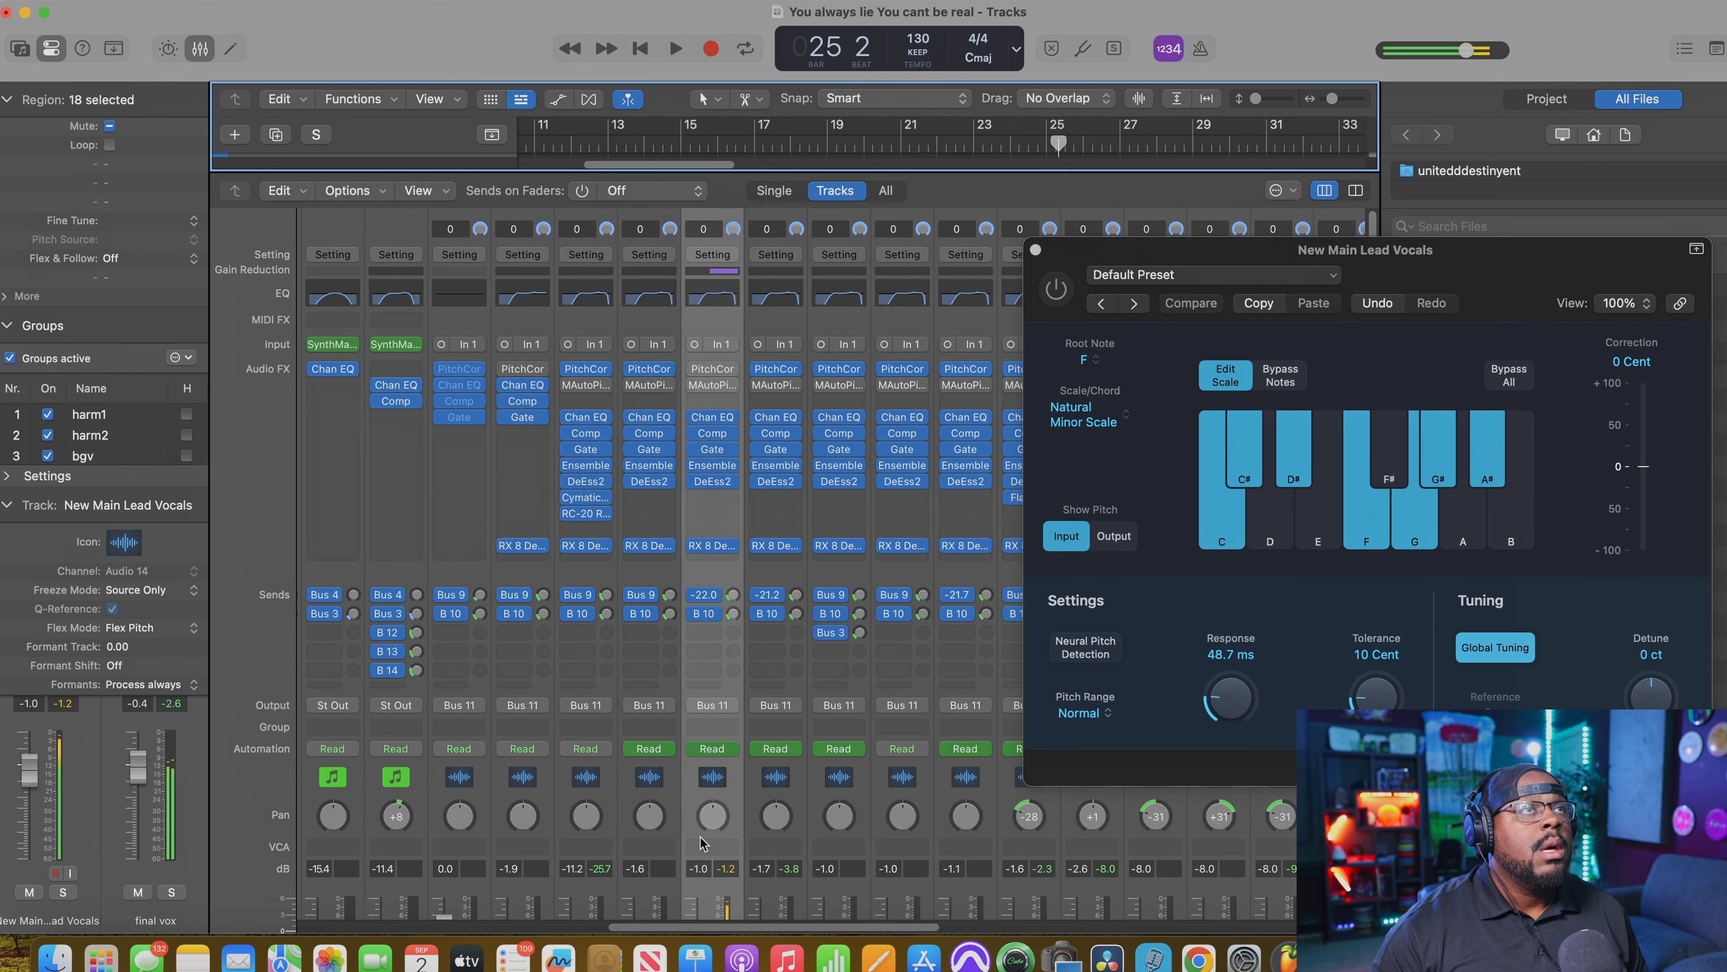
Step: Show the track regions and audition the lead vocal phrase from just before bar 21 in the full mix
key("x")
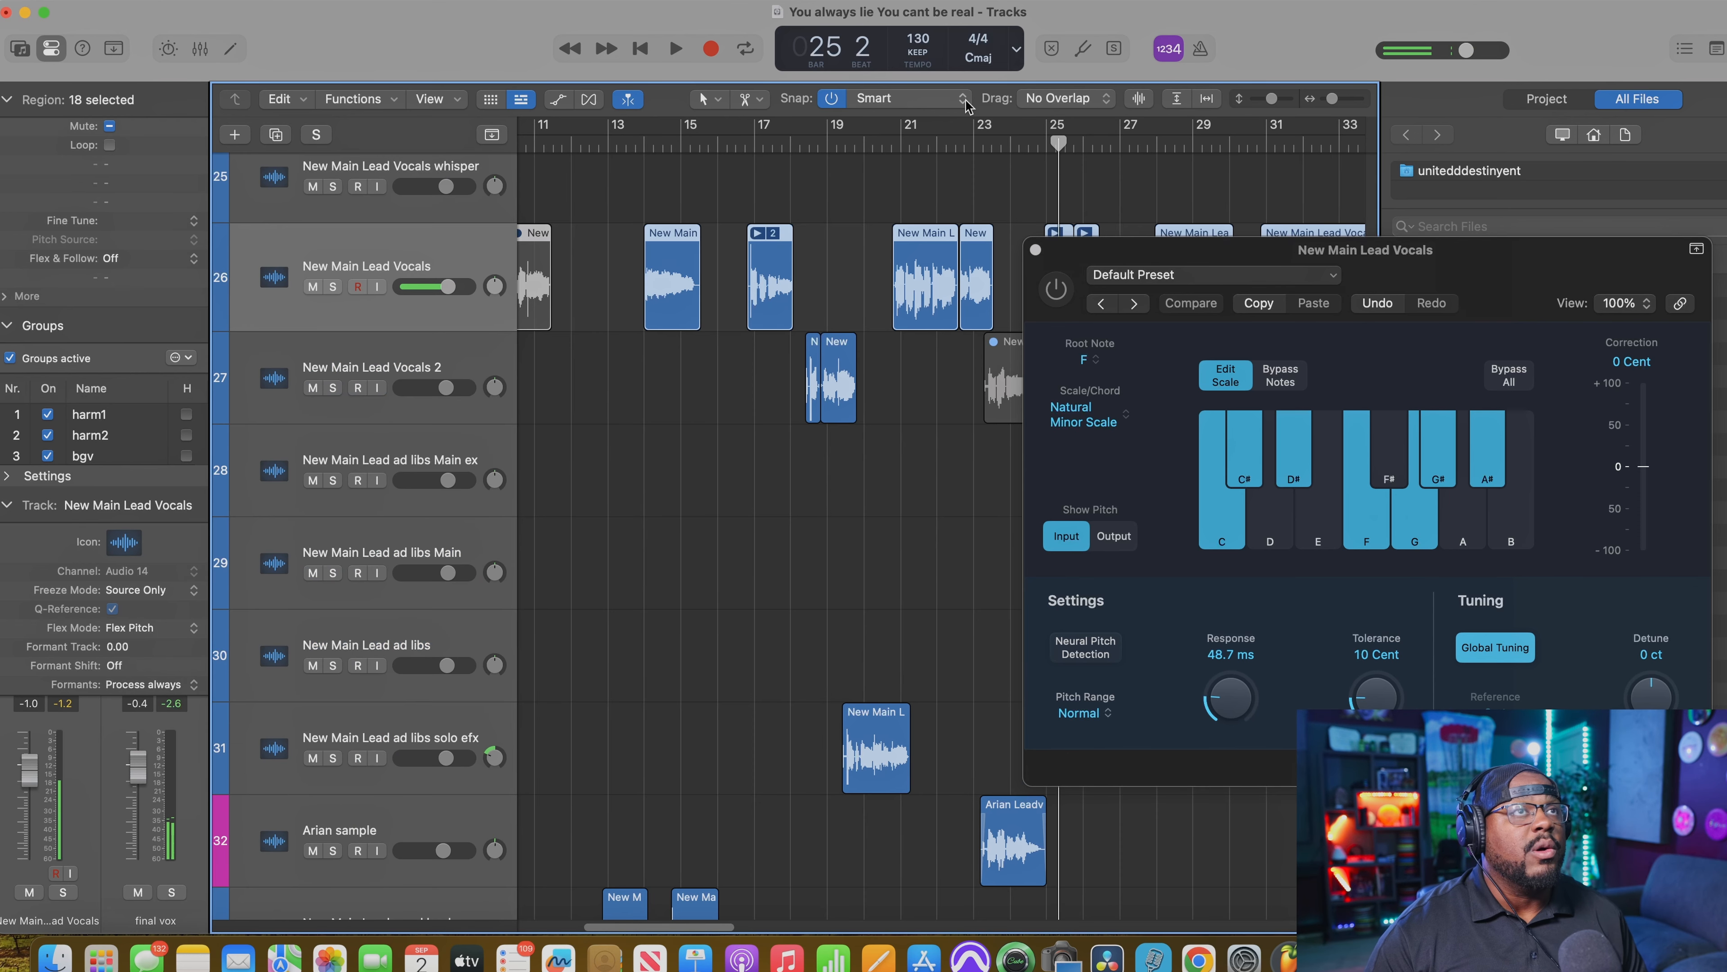
left_click(892, 140)
key("space")
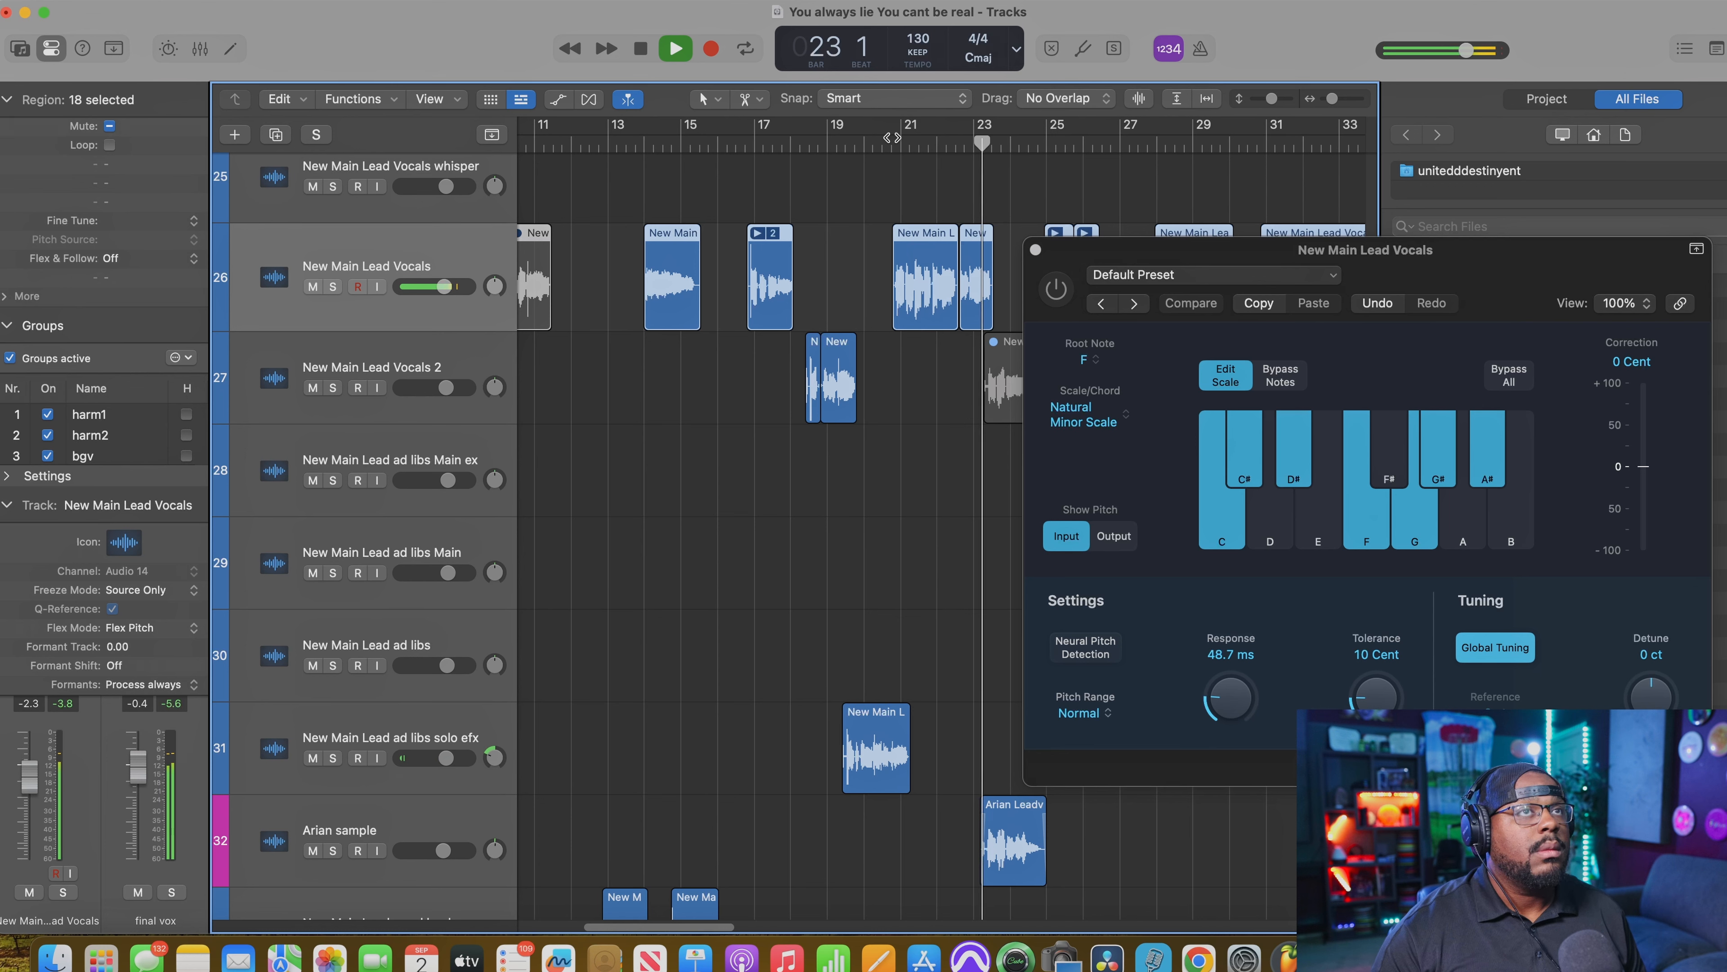
key("space")
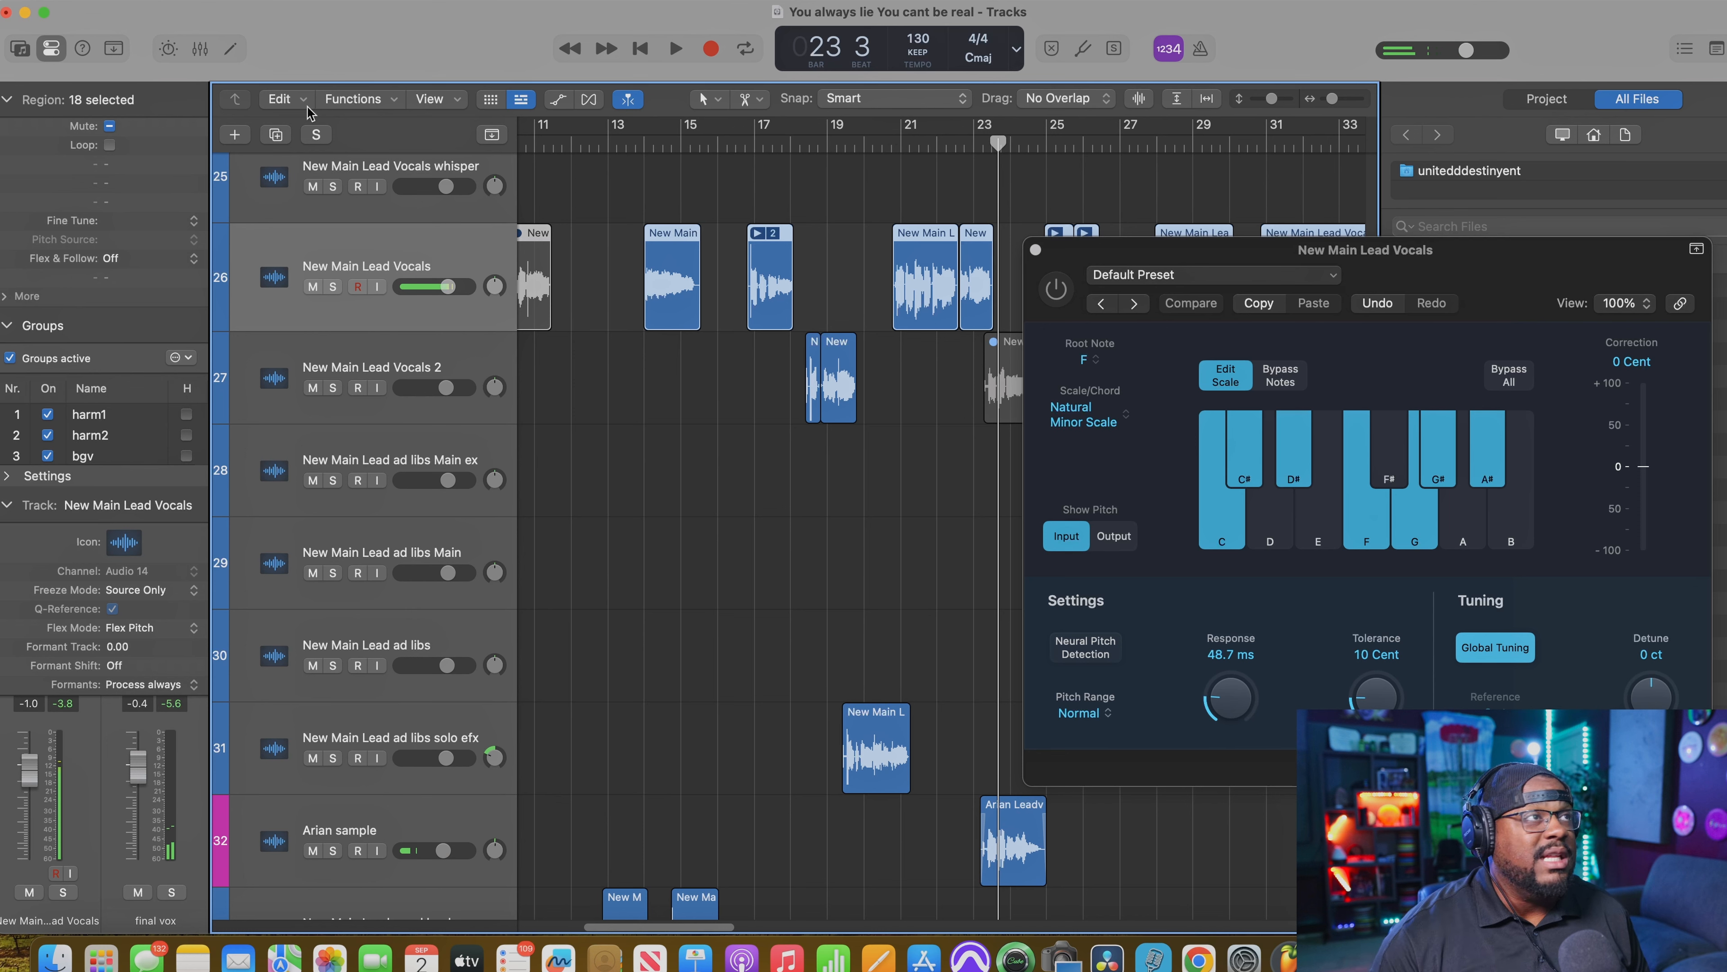
Step: Solo the New Main Lead Vocals track and play its phrase with Pitch Correction bypassed
left_click(334, 286)
key("space")
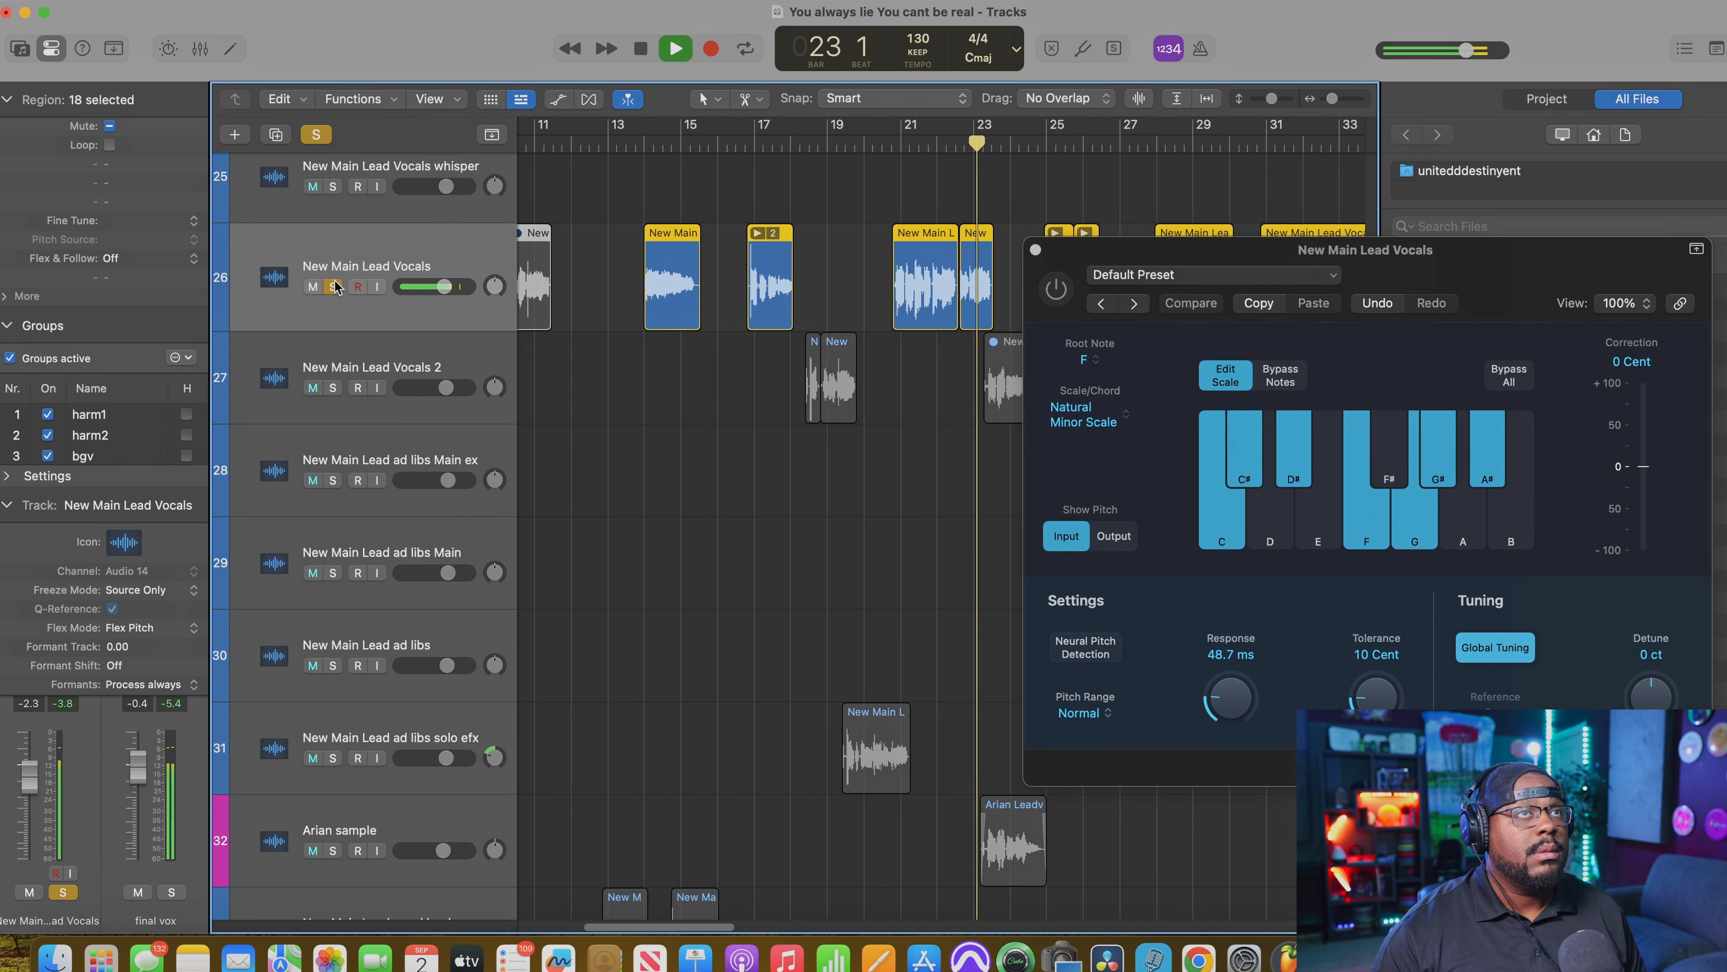
key("space")
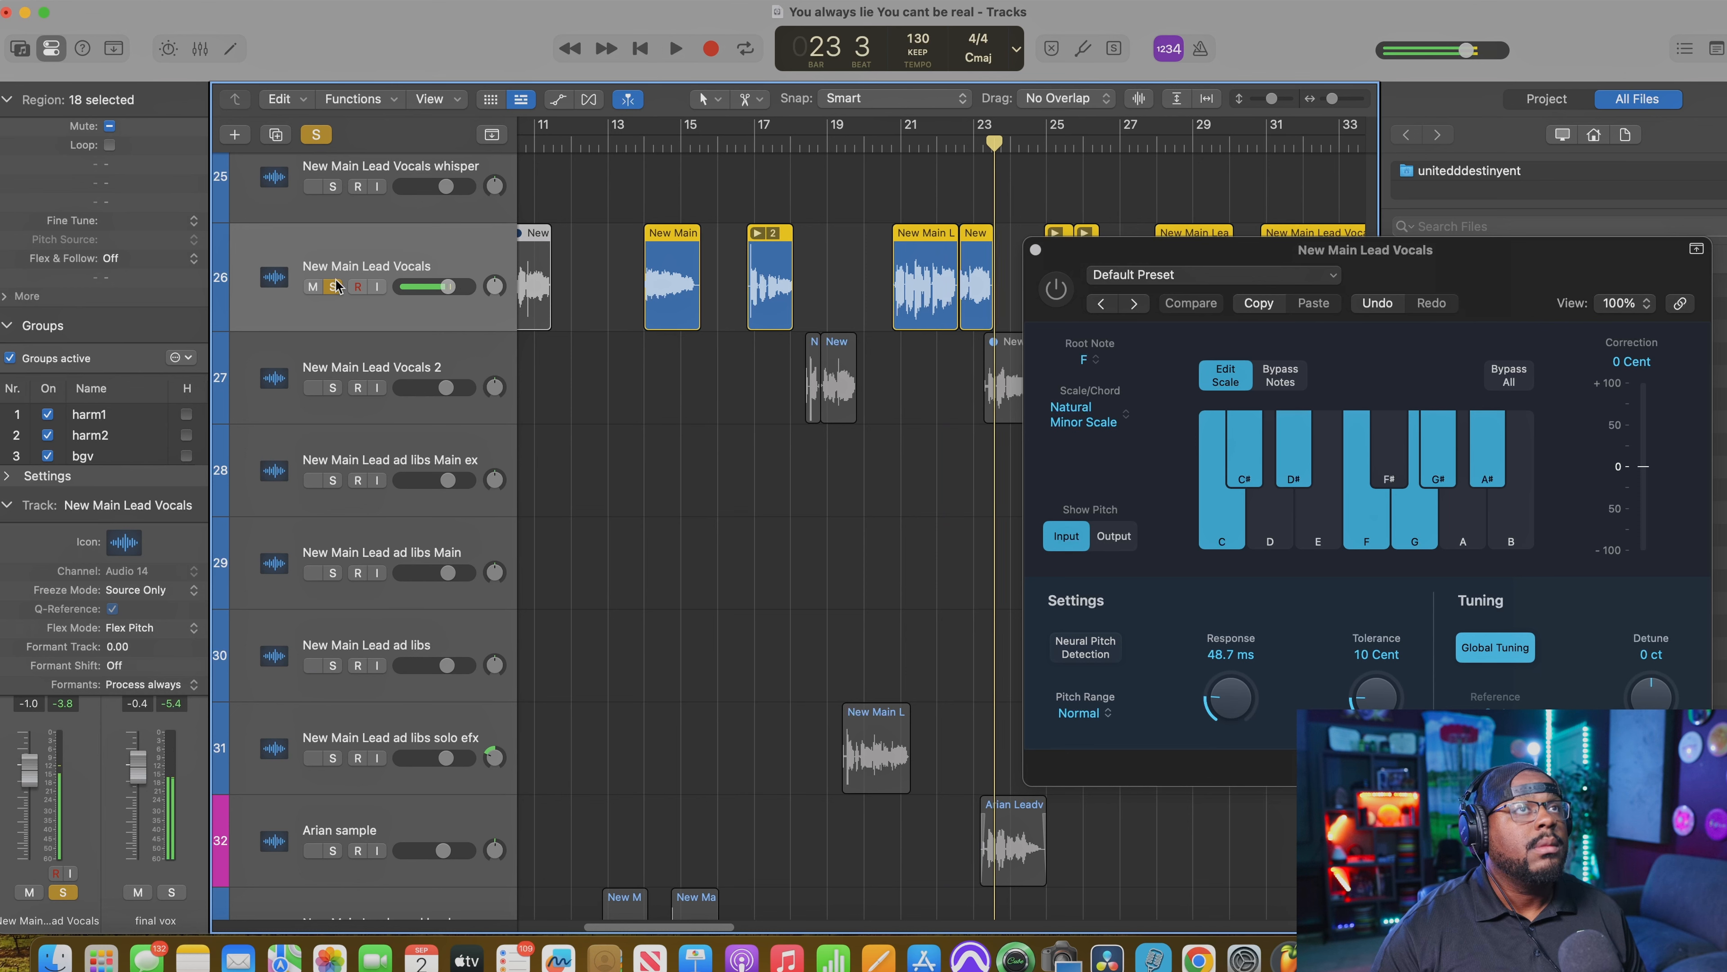
Step: Enable Pitch Correction and replay the soloed lead vocal phrase from just before bar 21, clearing the solo at the end
left_click(1057, 291)
left_click(882, 144)
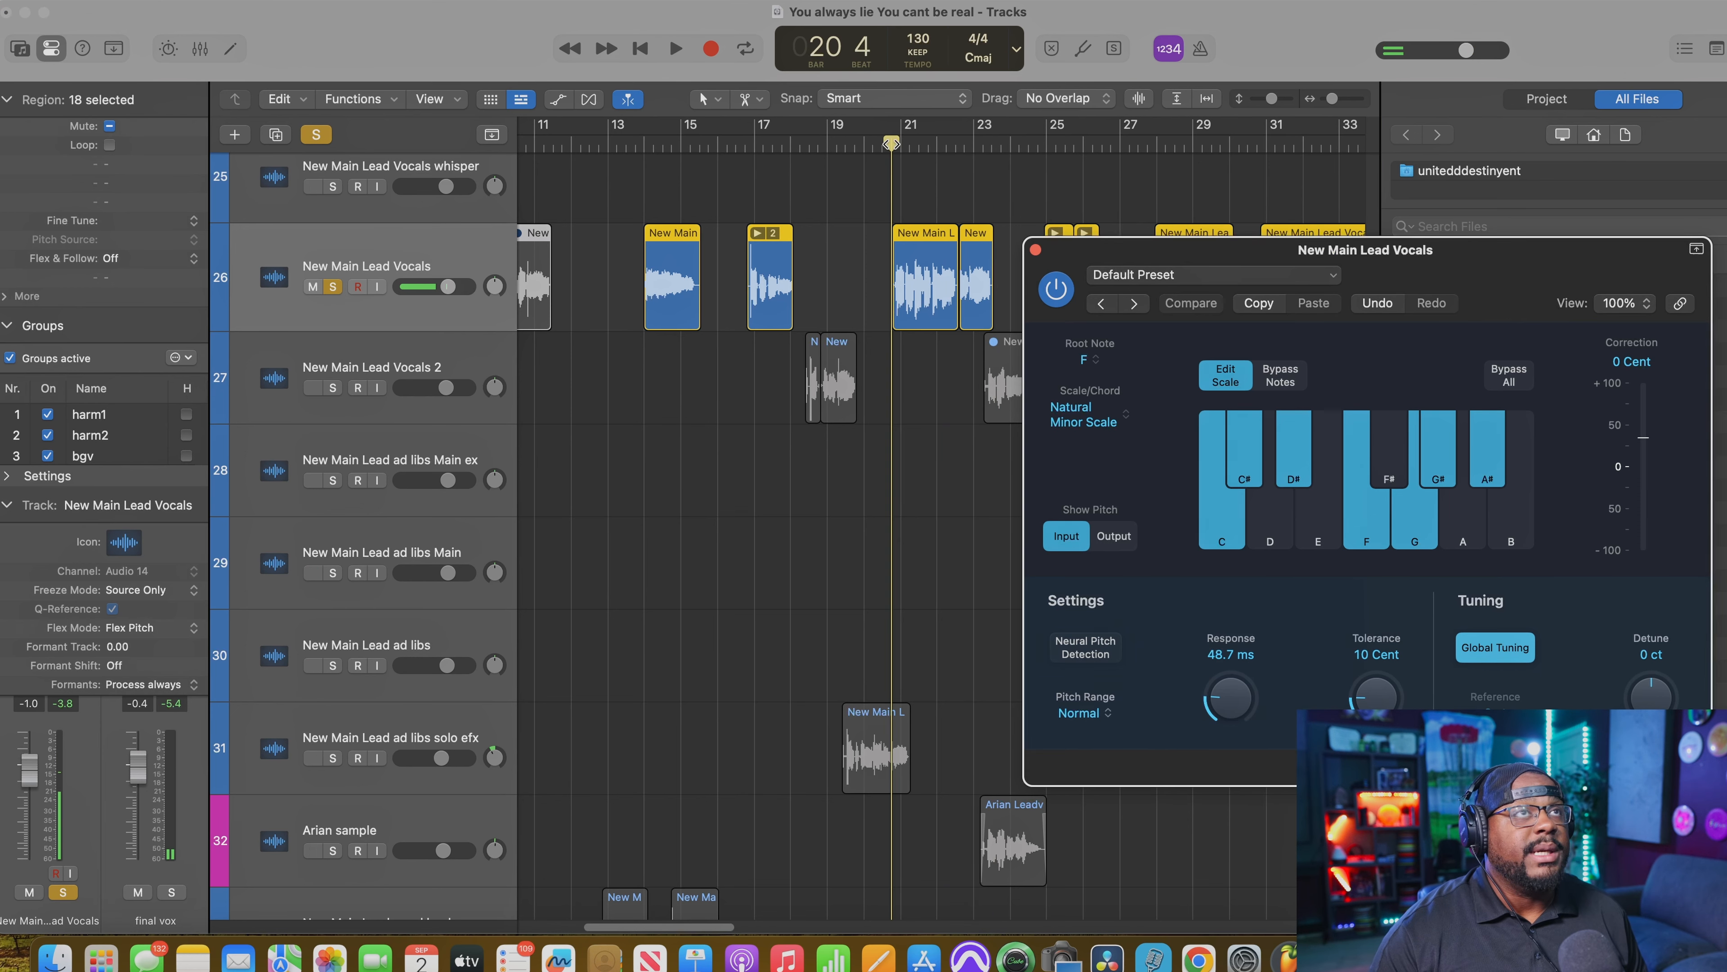
key("space")
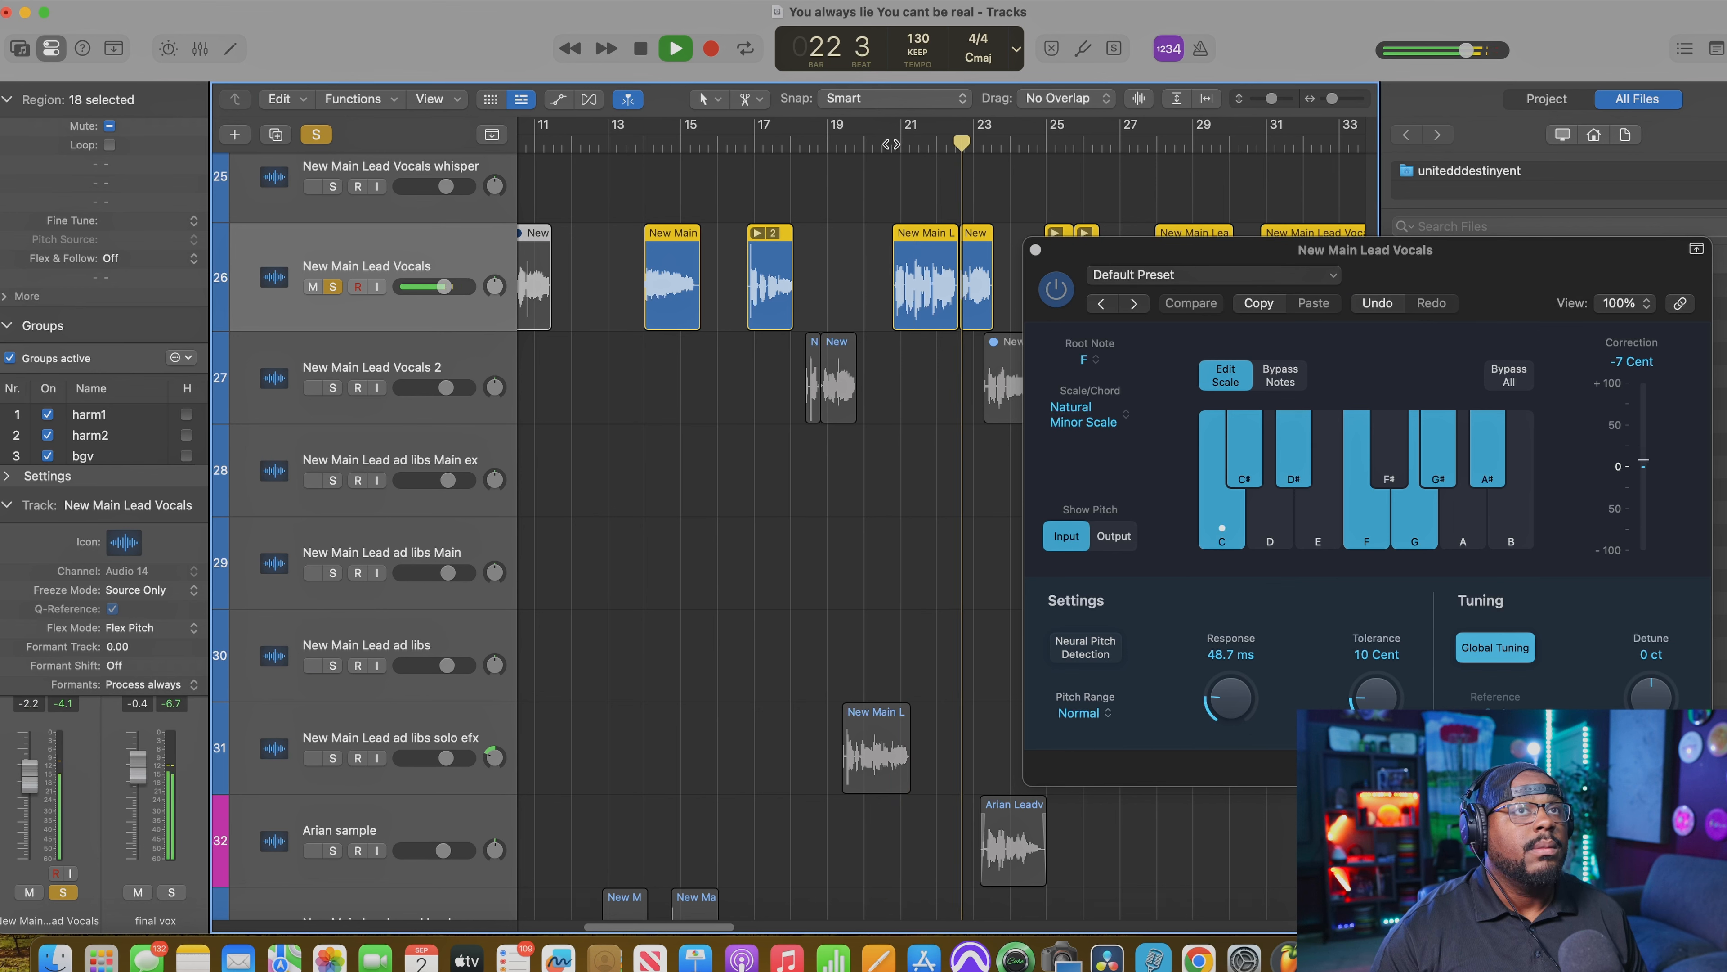
key("space")
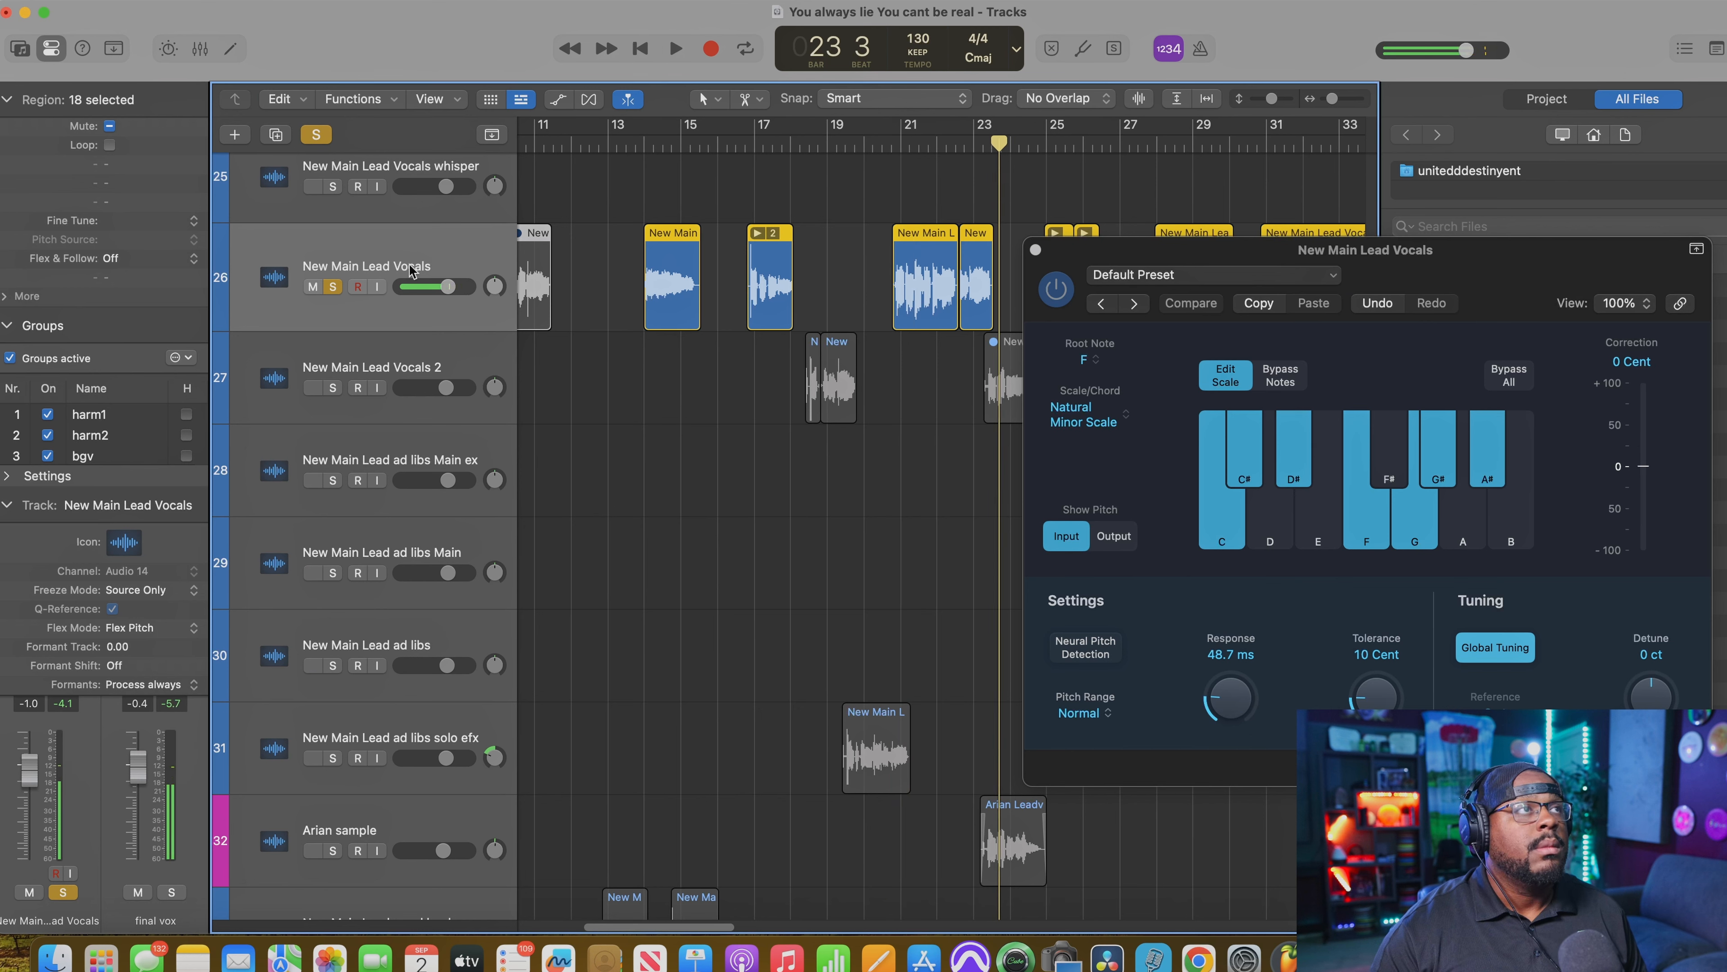
left_click(332, 286)
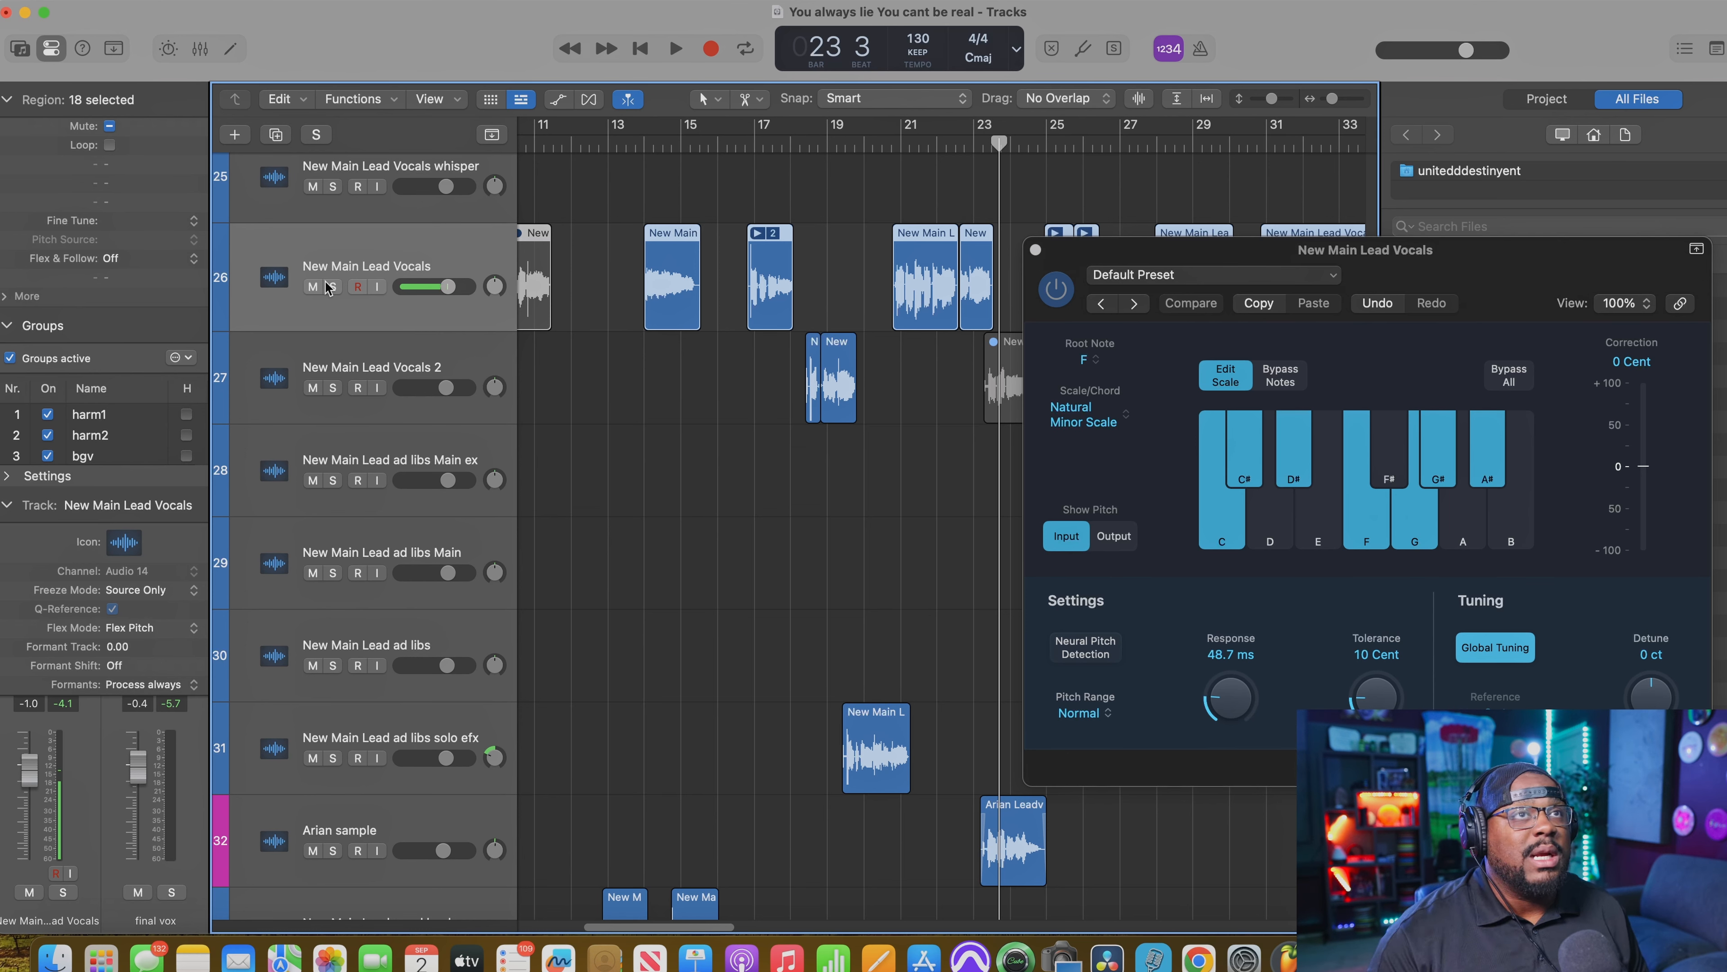
Step: Set the Pitch Correction Response to 288 ms and audition the phrase from just before bar 21 in the full mix
left_click_drag(1162, 243, 1102, 206)
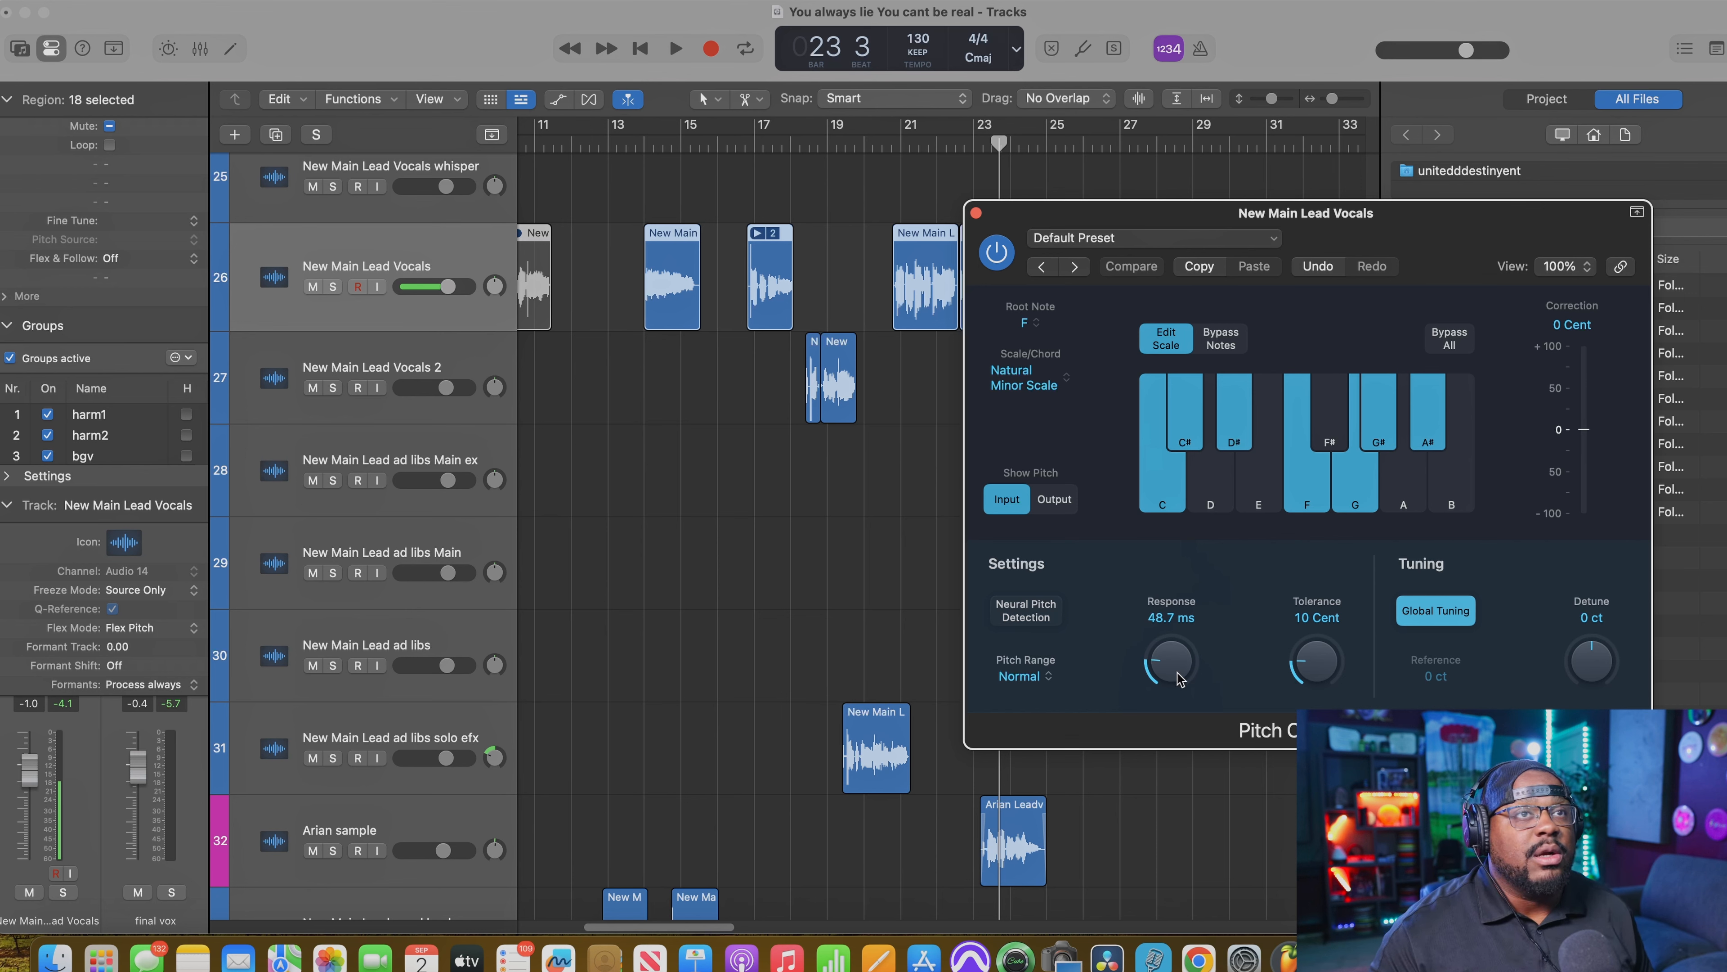
left_click(886, 144)
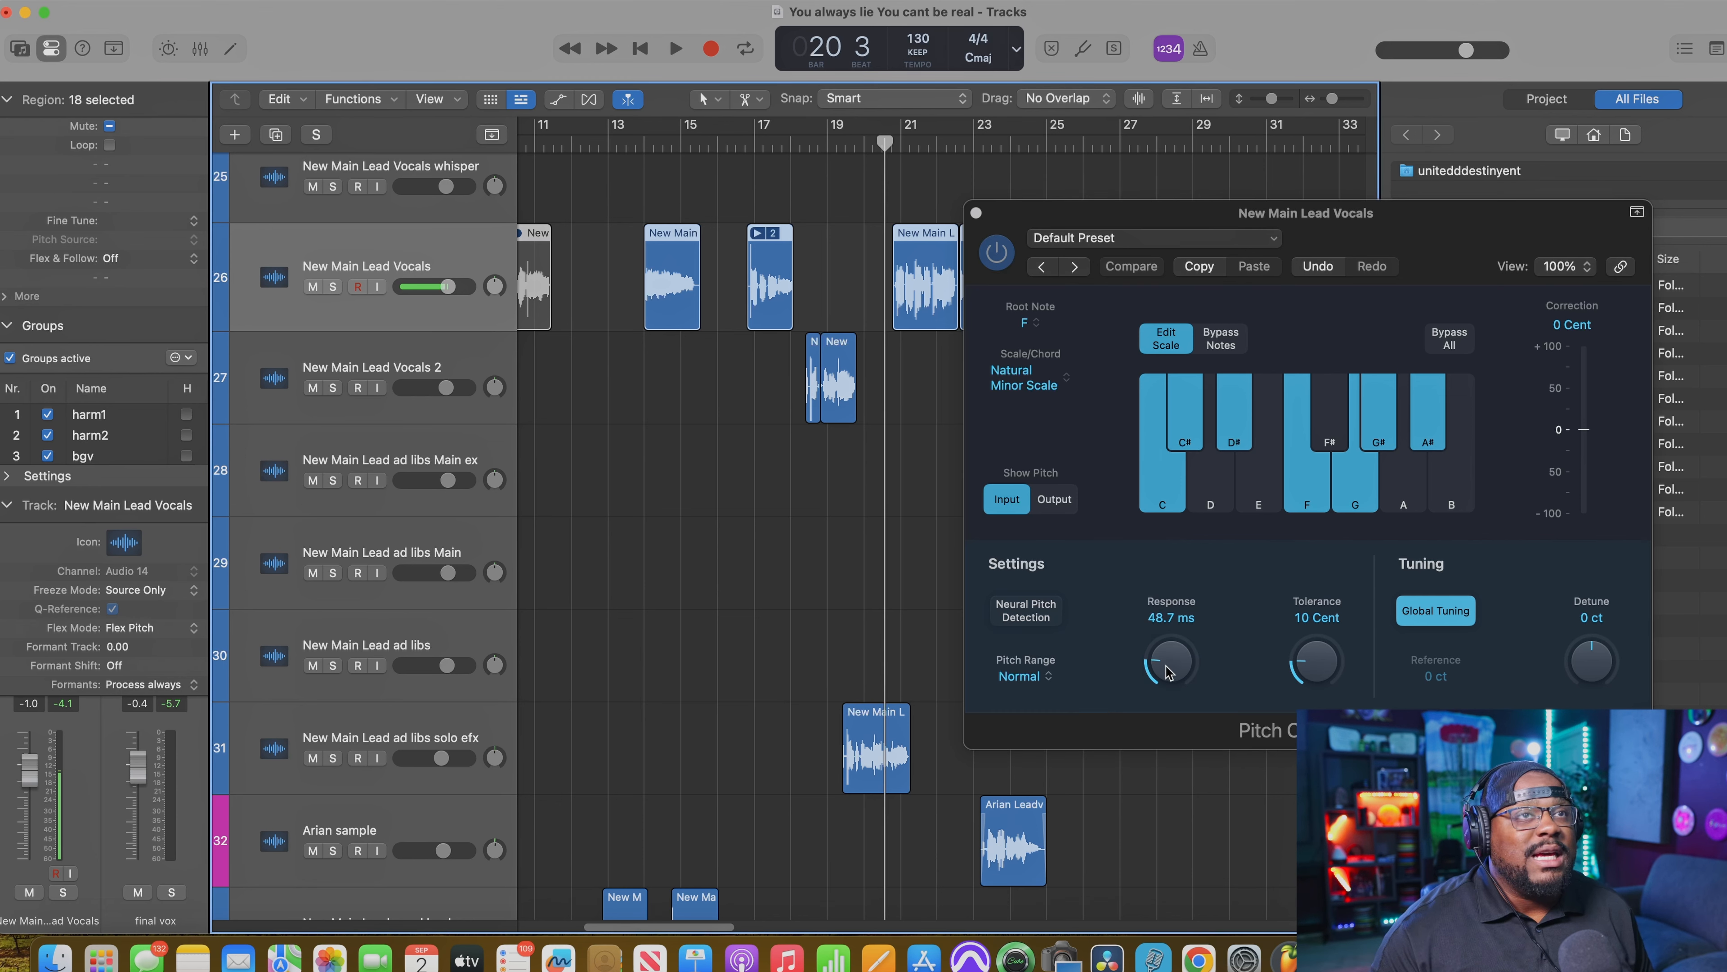
left_click_drag(1167, 672, 1167, 590)
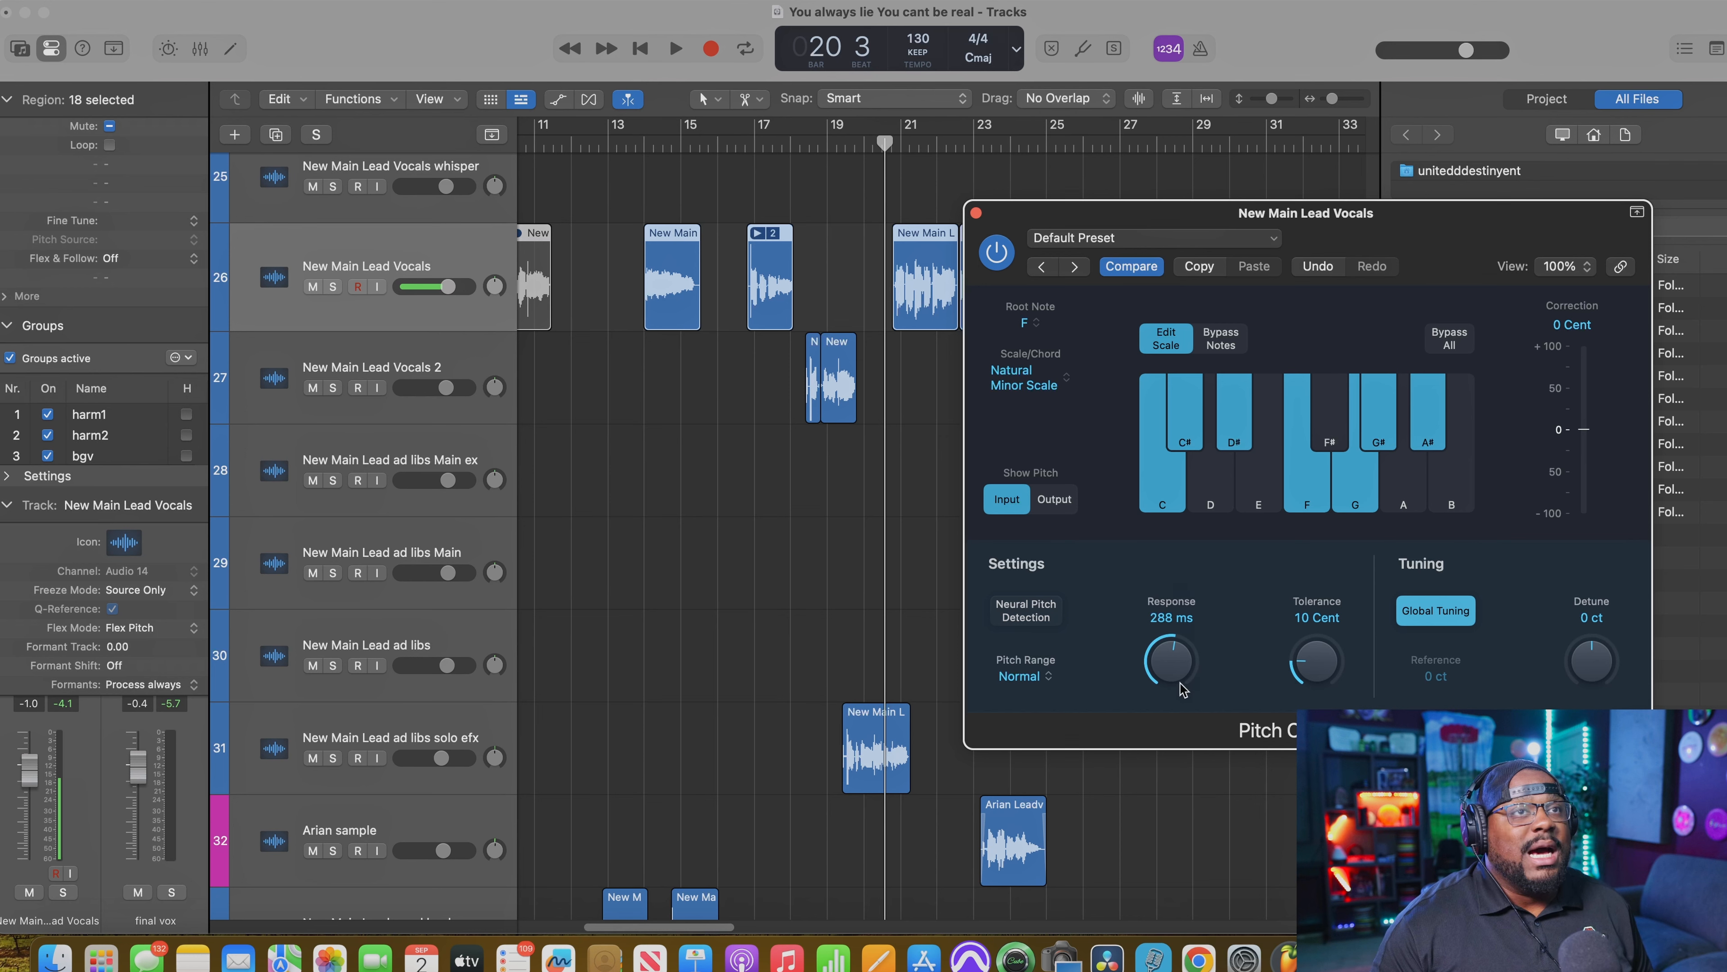
key("space")
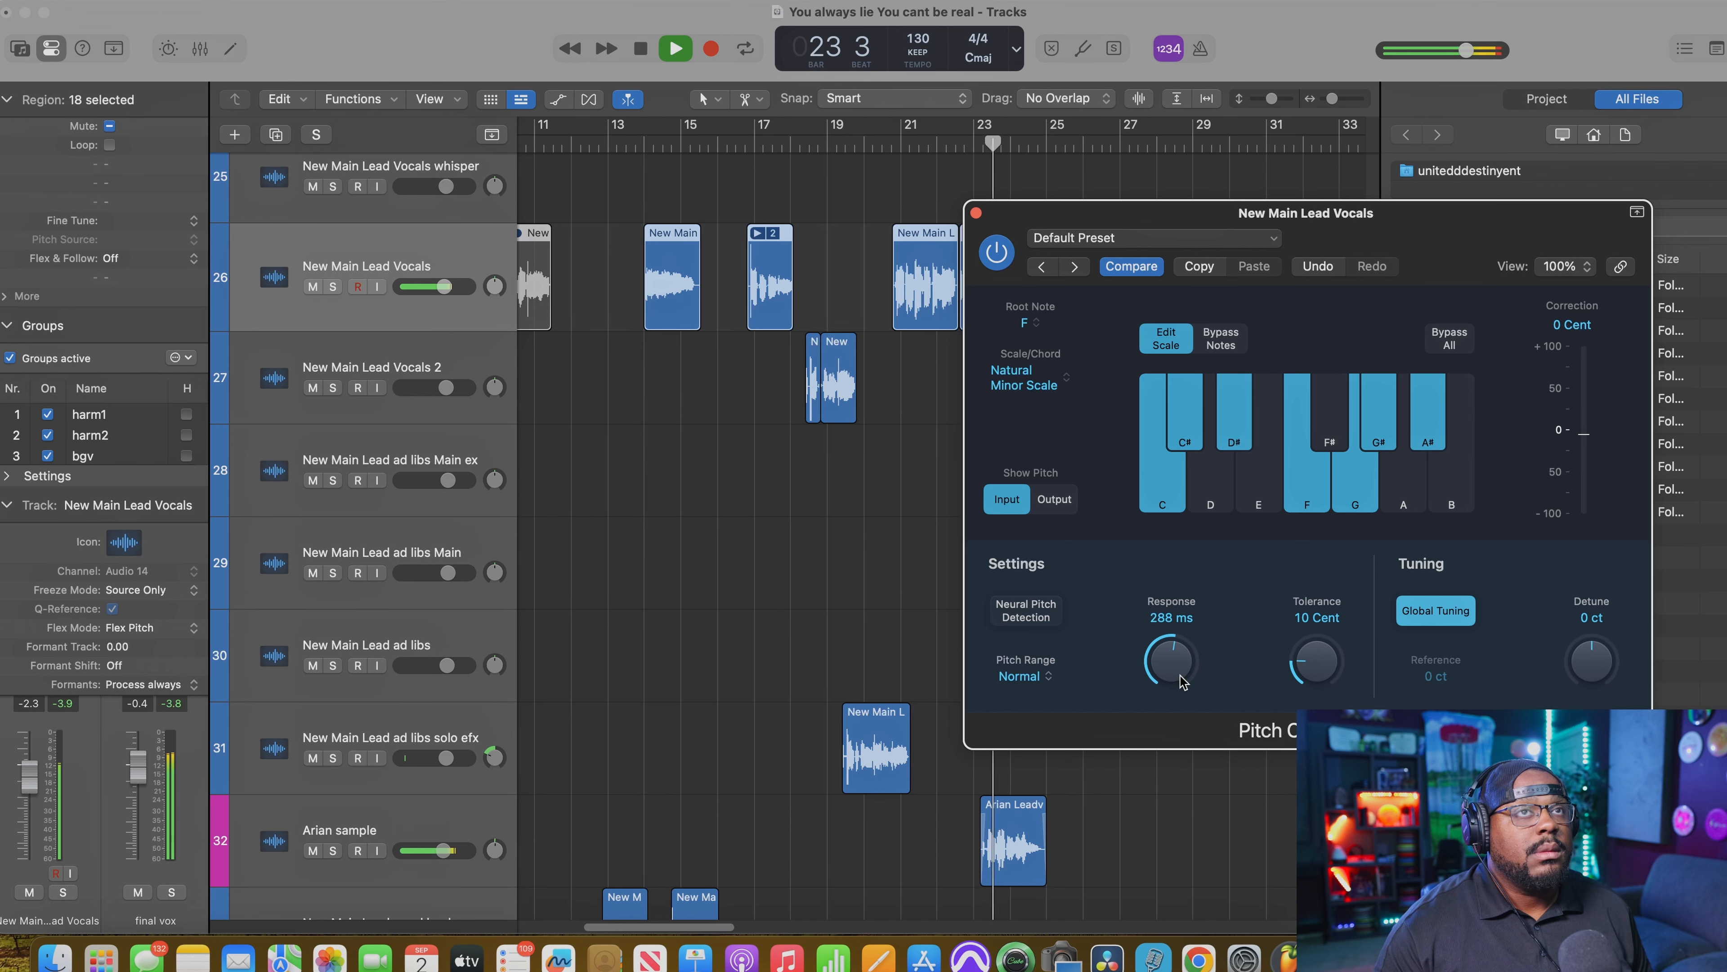
key("space")
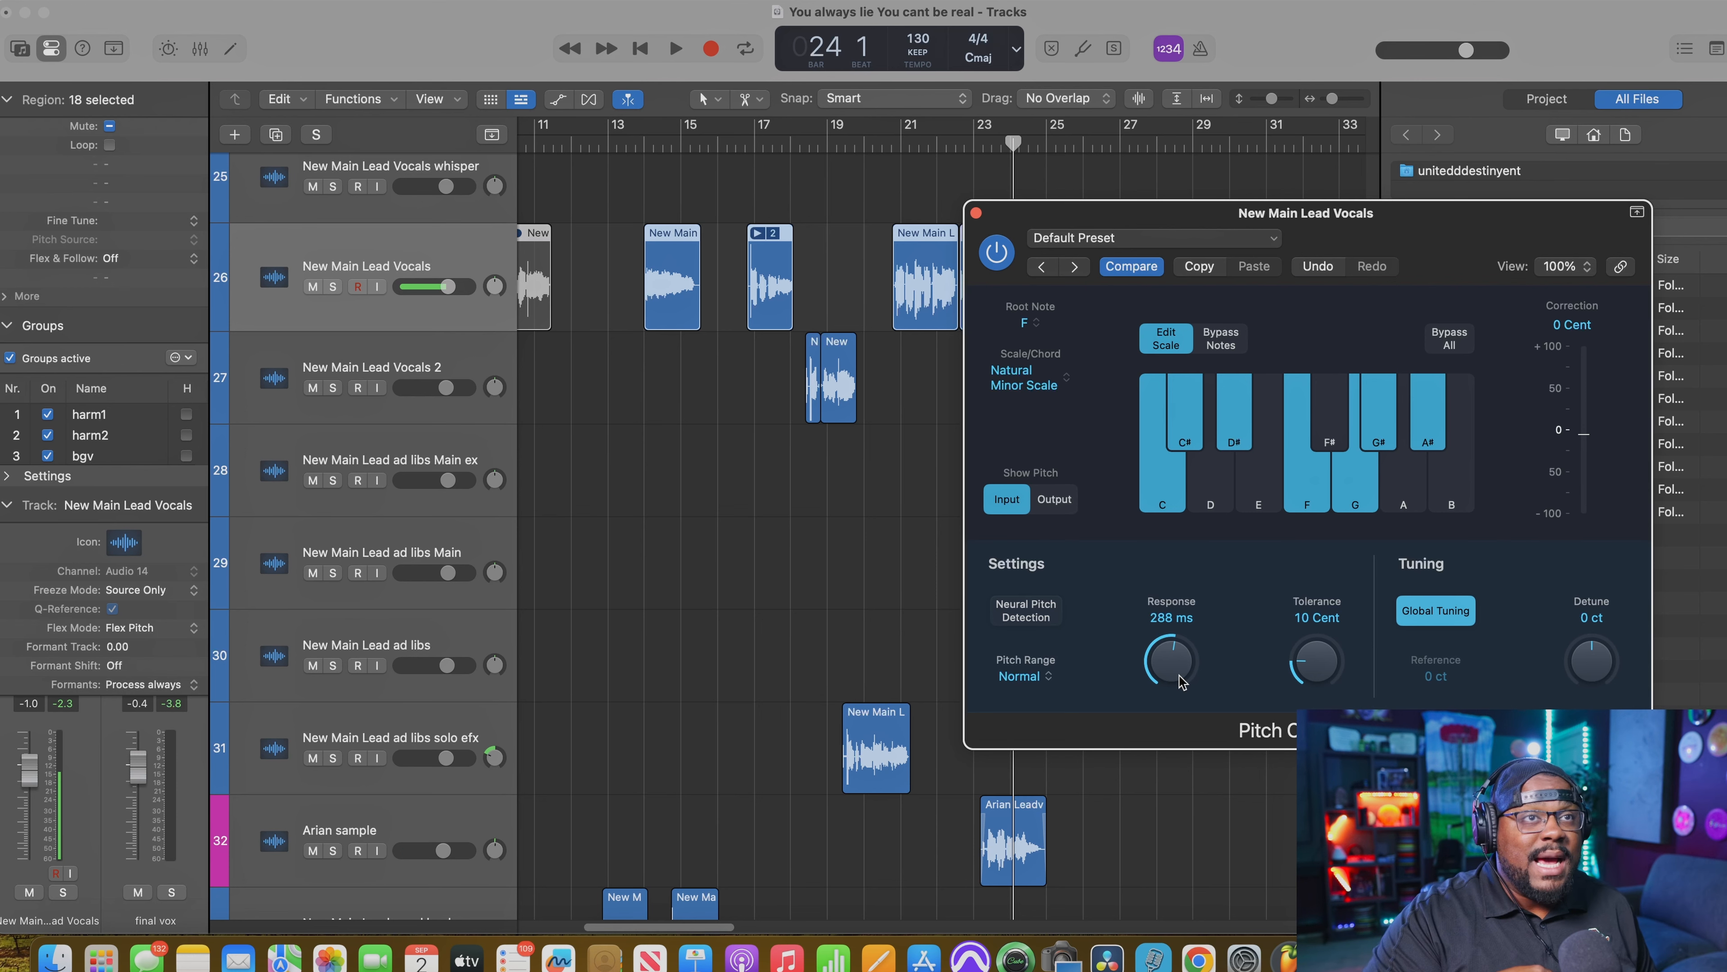
Step: Set the Pitch Correction Response to 0.00 ms and audition the phrase with the New Main Lead Vocals track soloed
left_click_drag(1180, 681, 1150, 932)
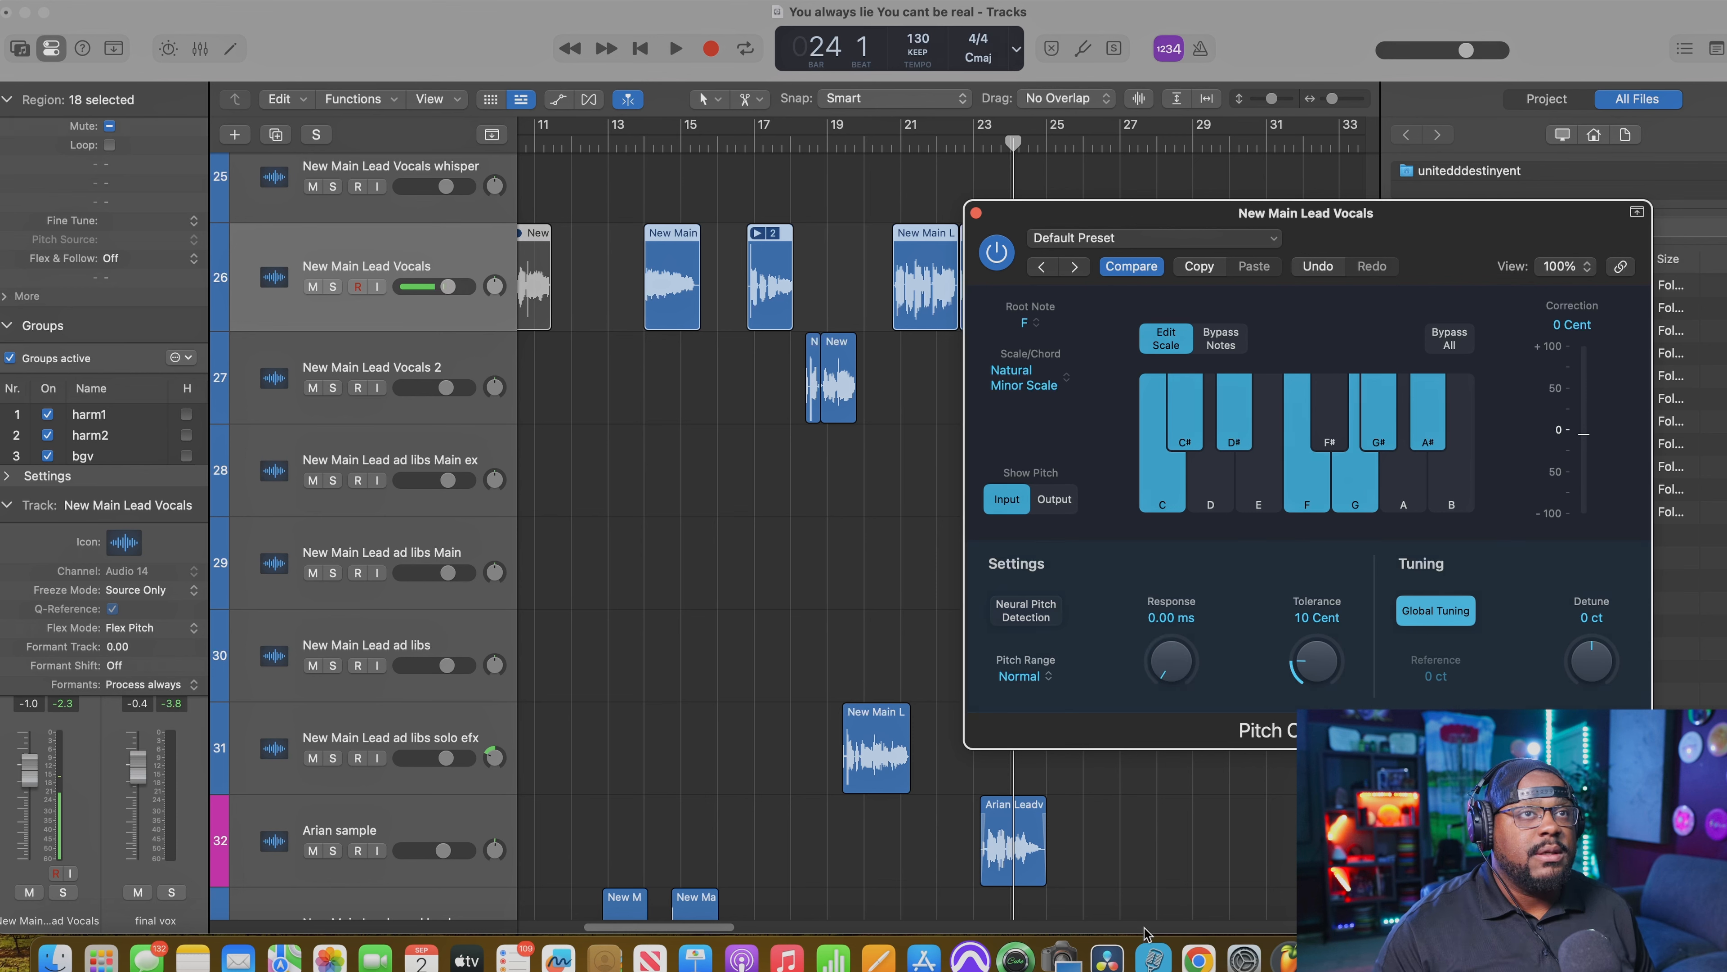
key("space")
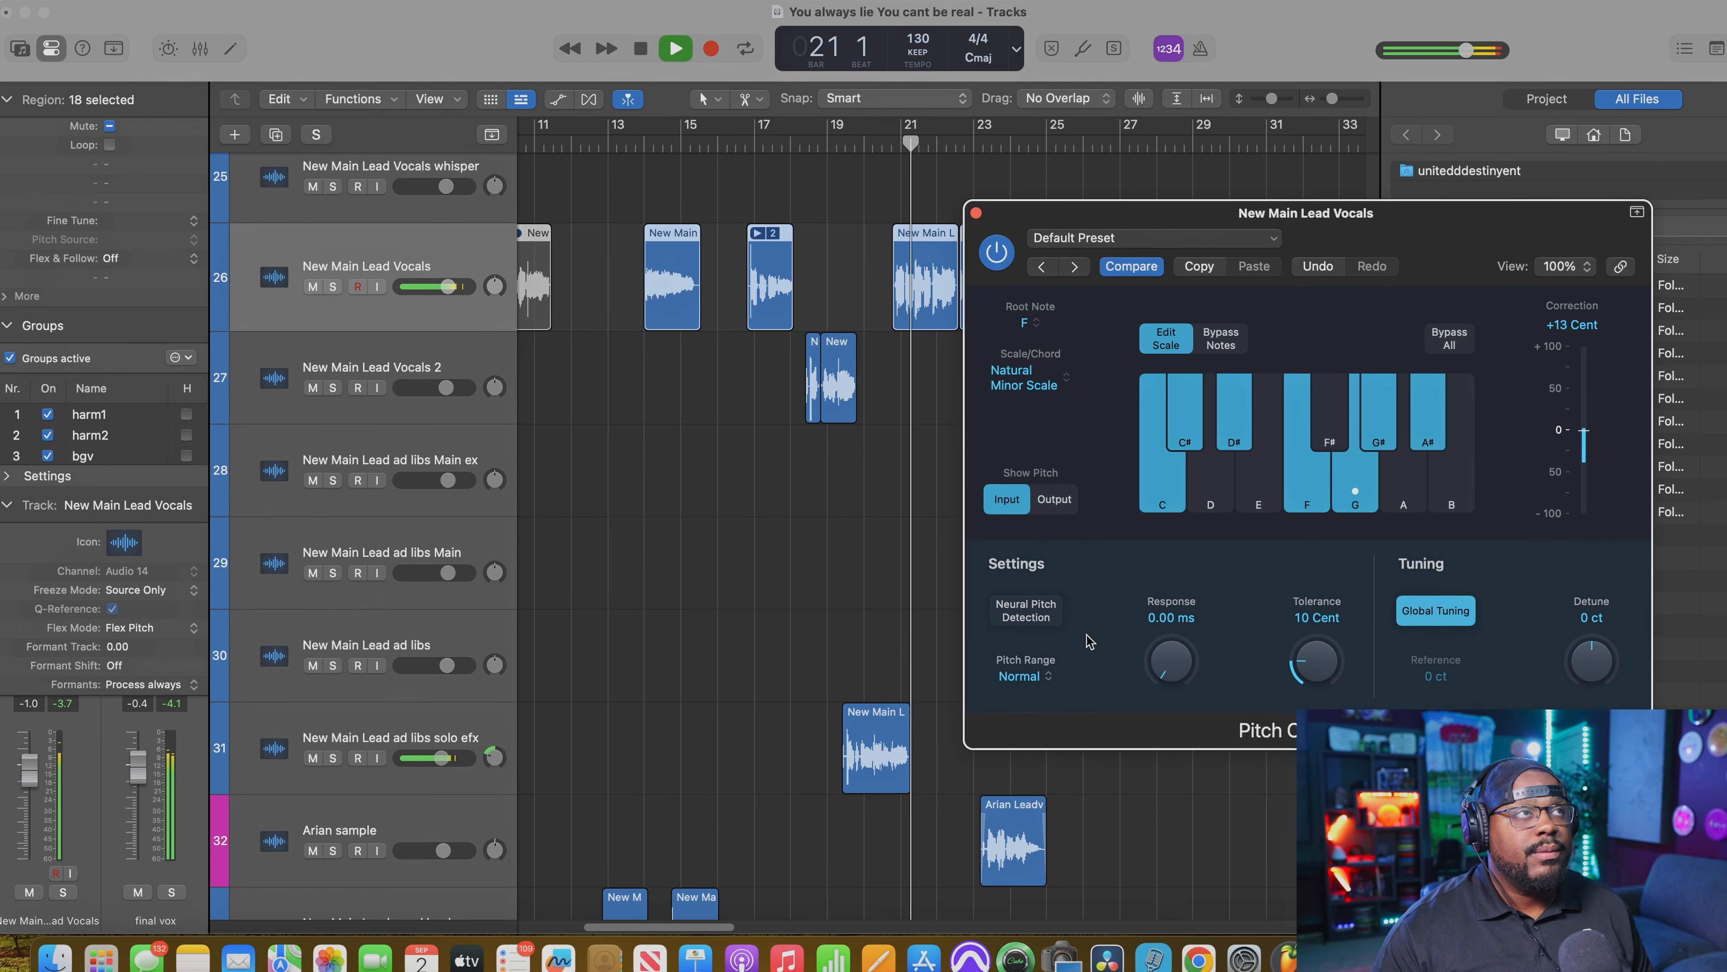
left_click(332, 287)
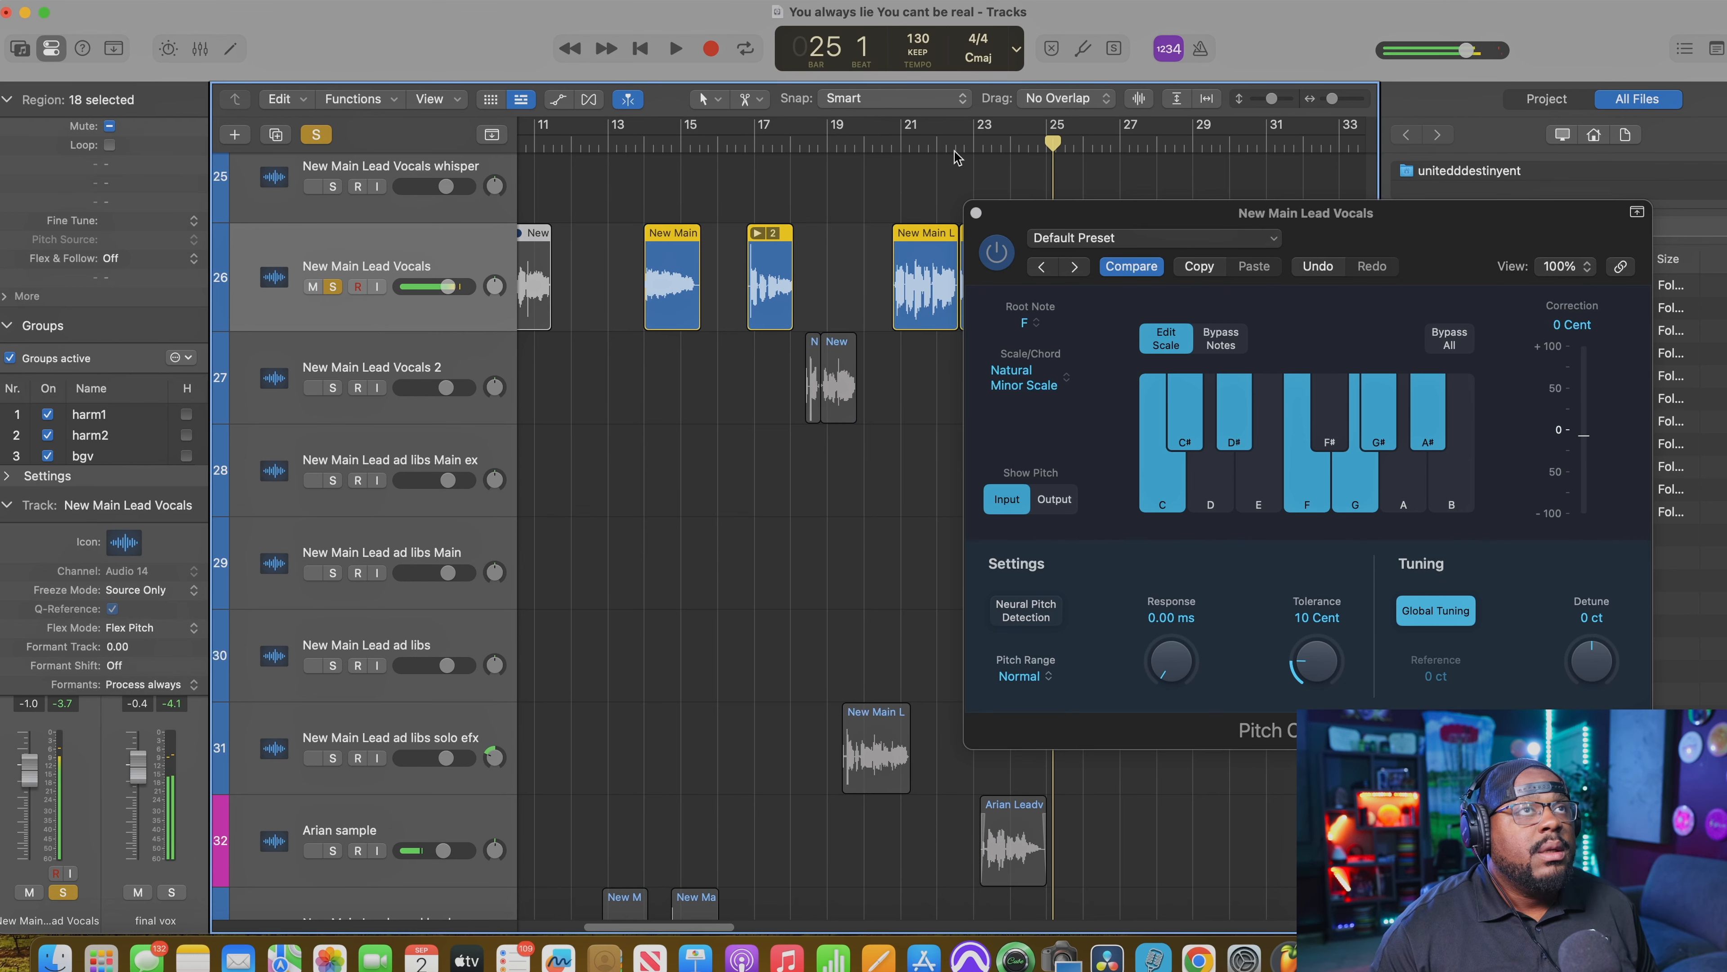
left_click(894, 139)
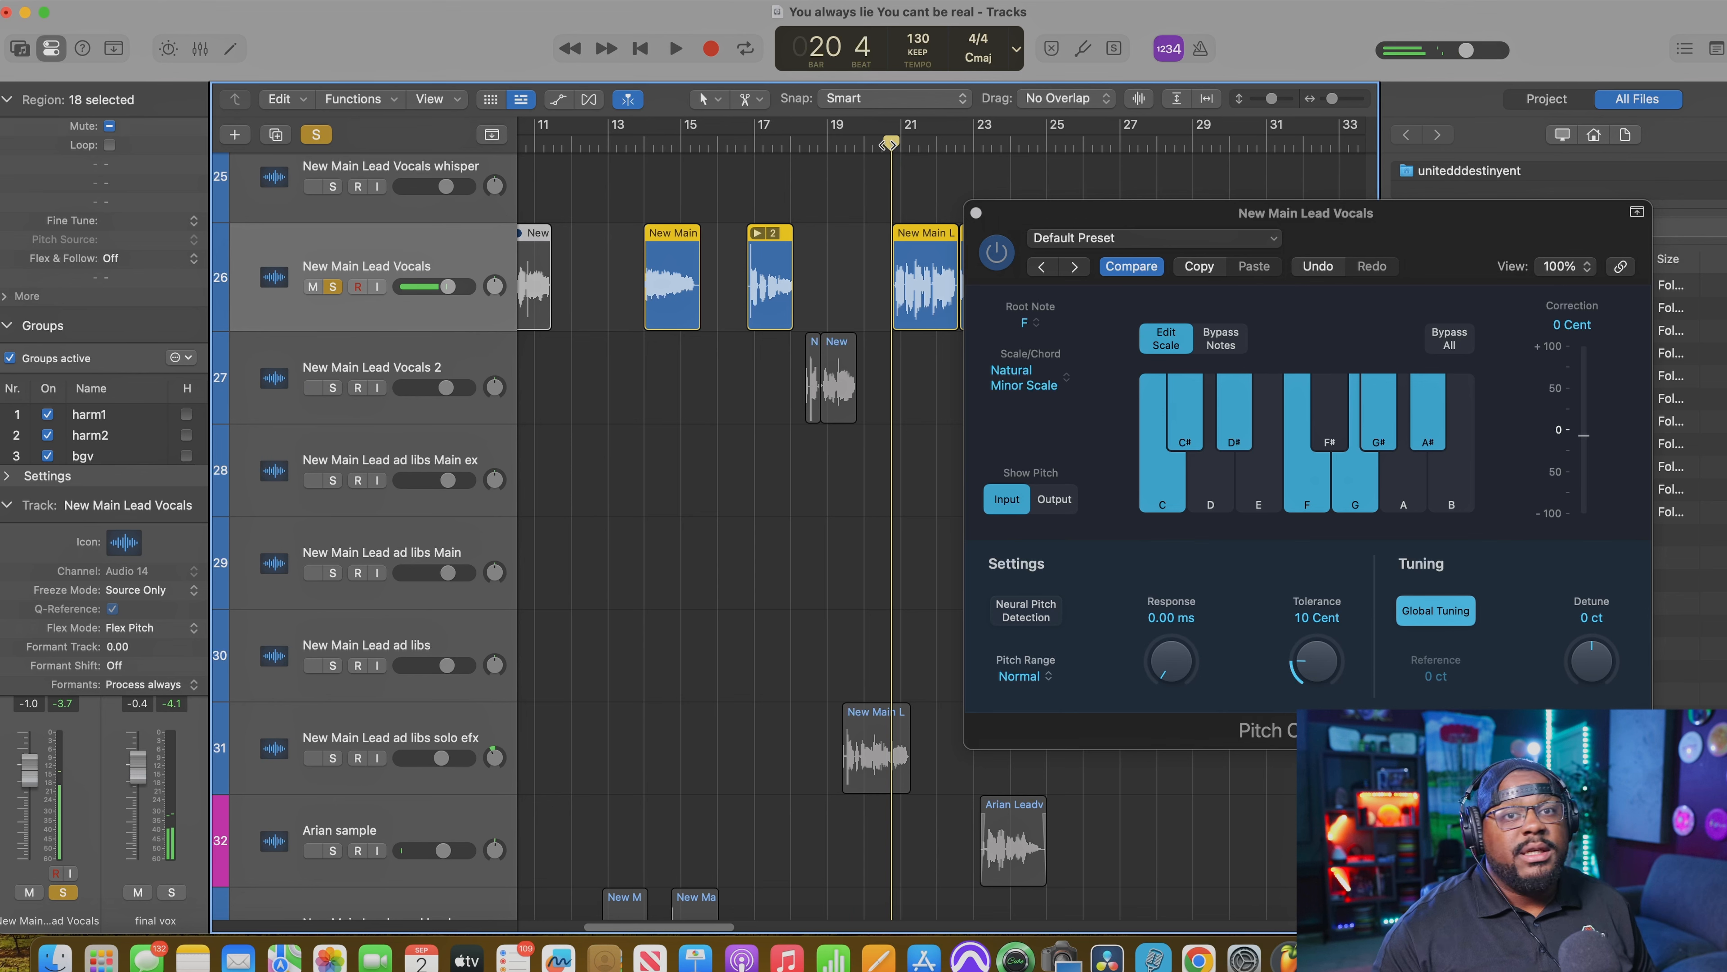
key("space")
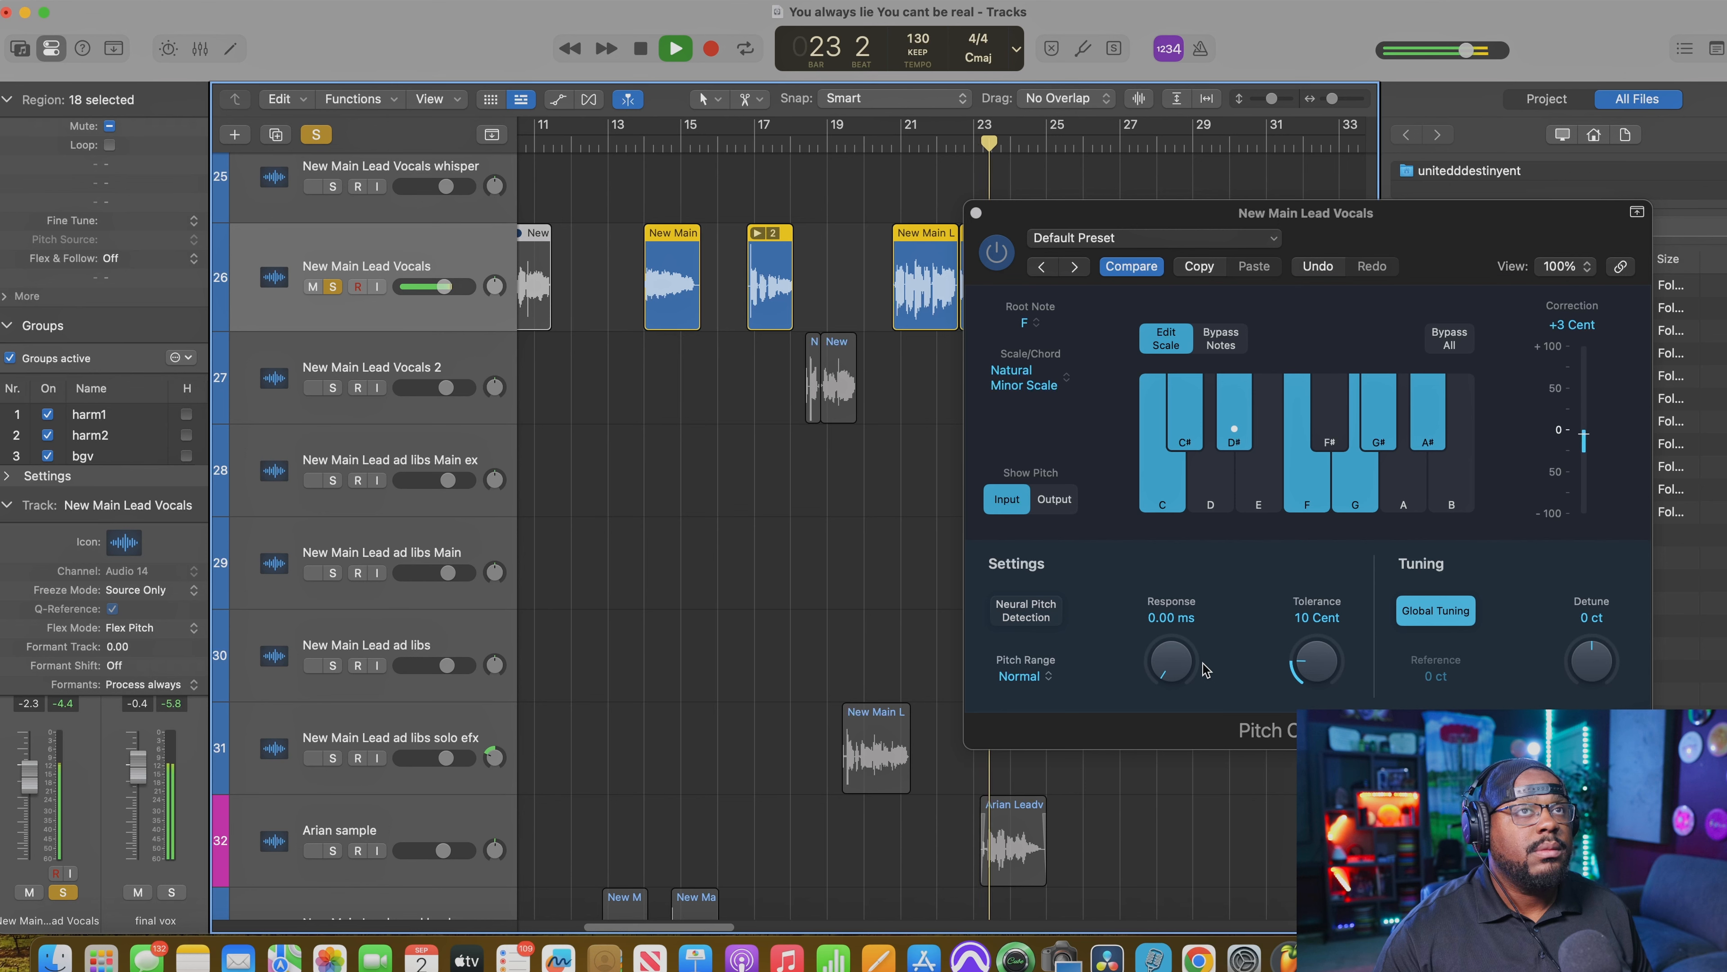
key("space")
Step: Set the Pitch Correction Response to 331 ms and replay the soloed lead vocal phrase
left_click_drag(1171, 660, 1166, 507)
key("space")
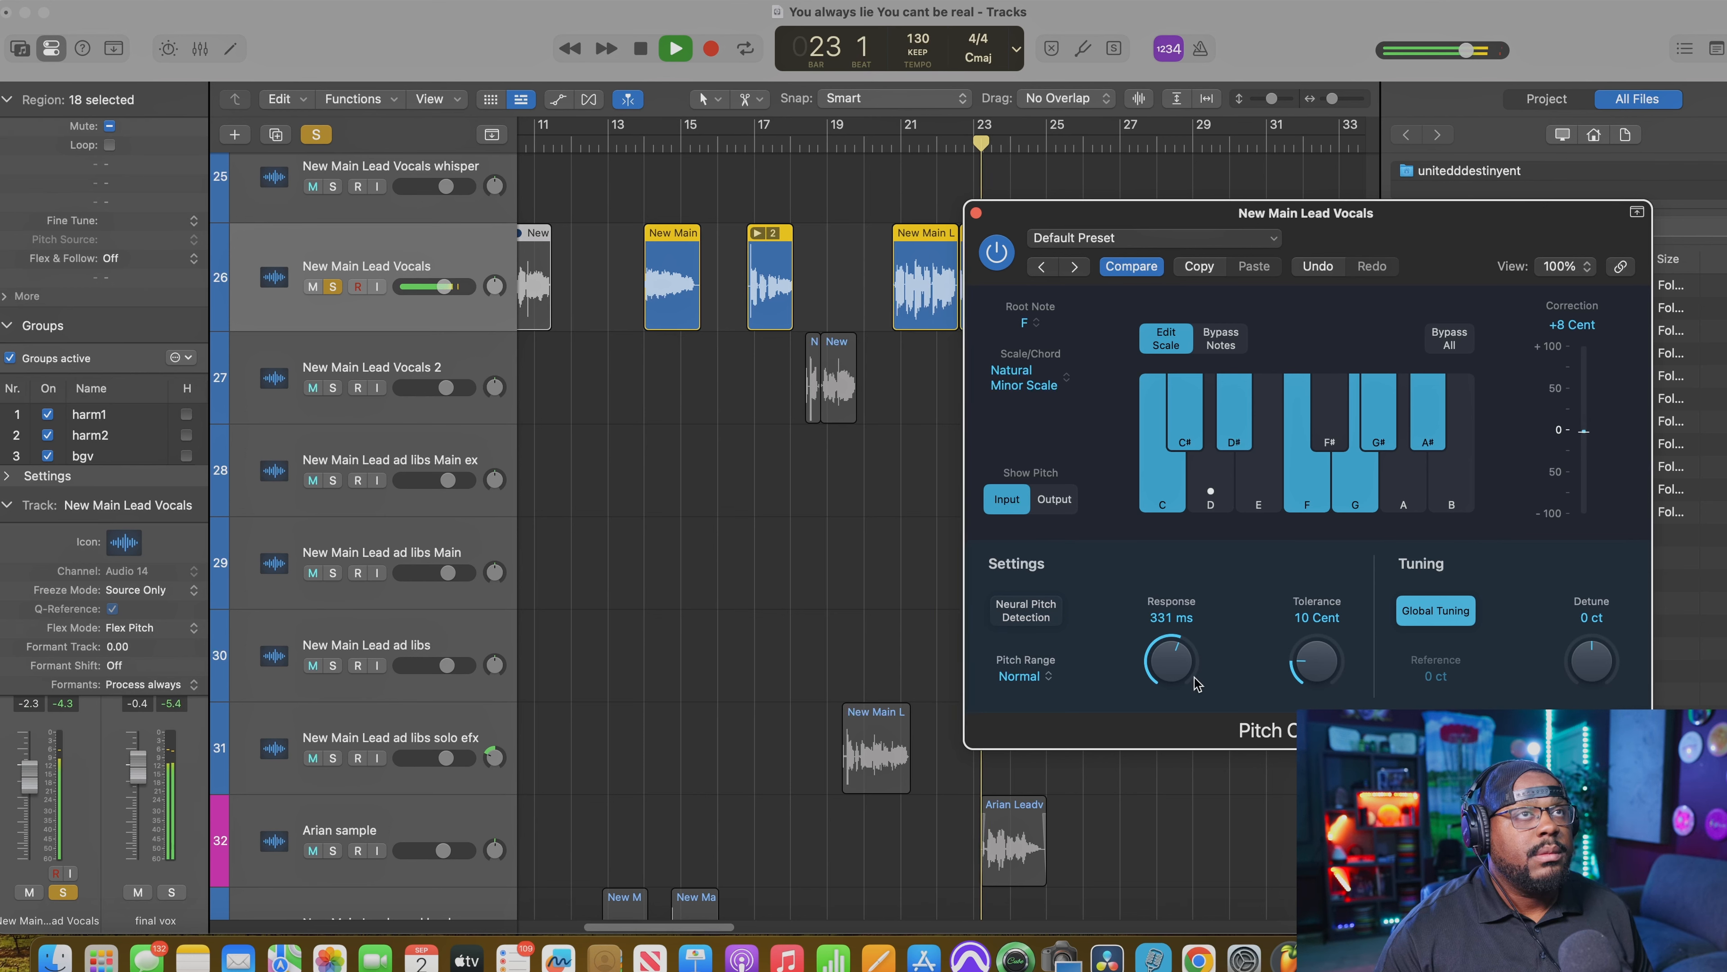
key("space")
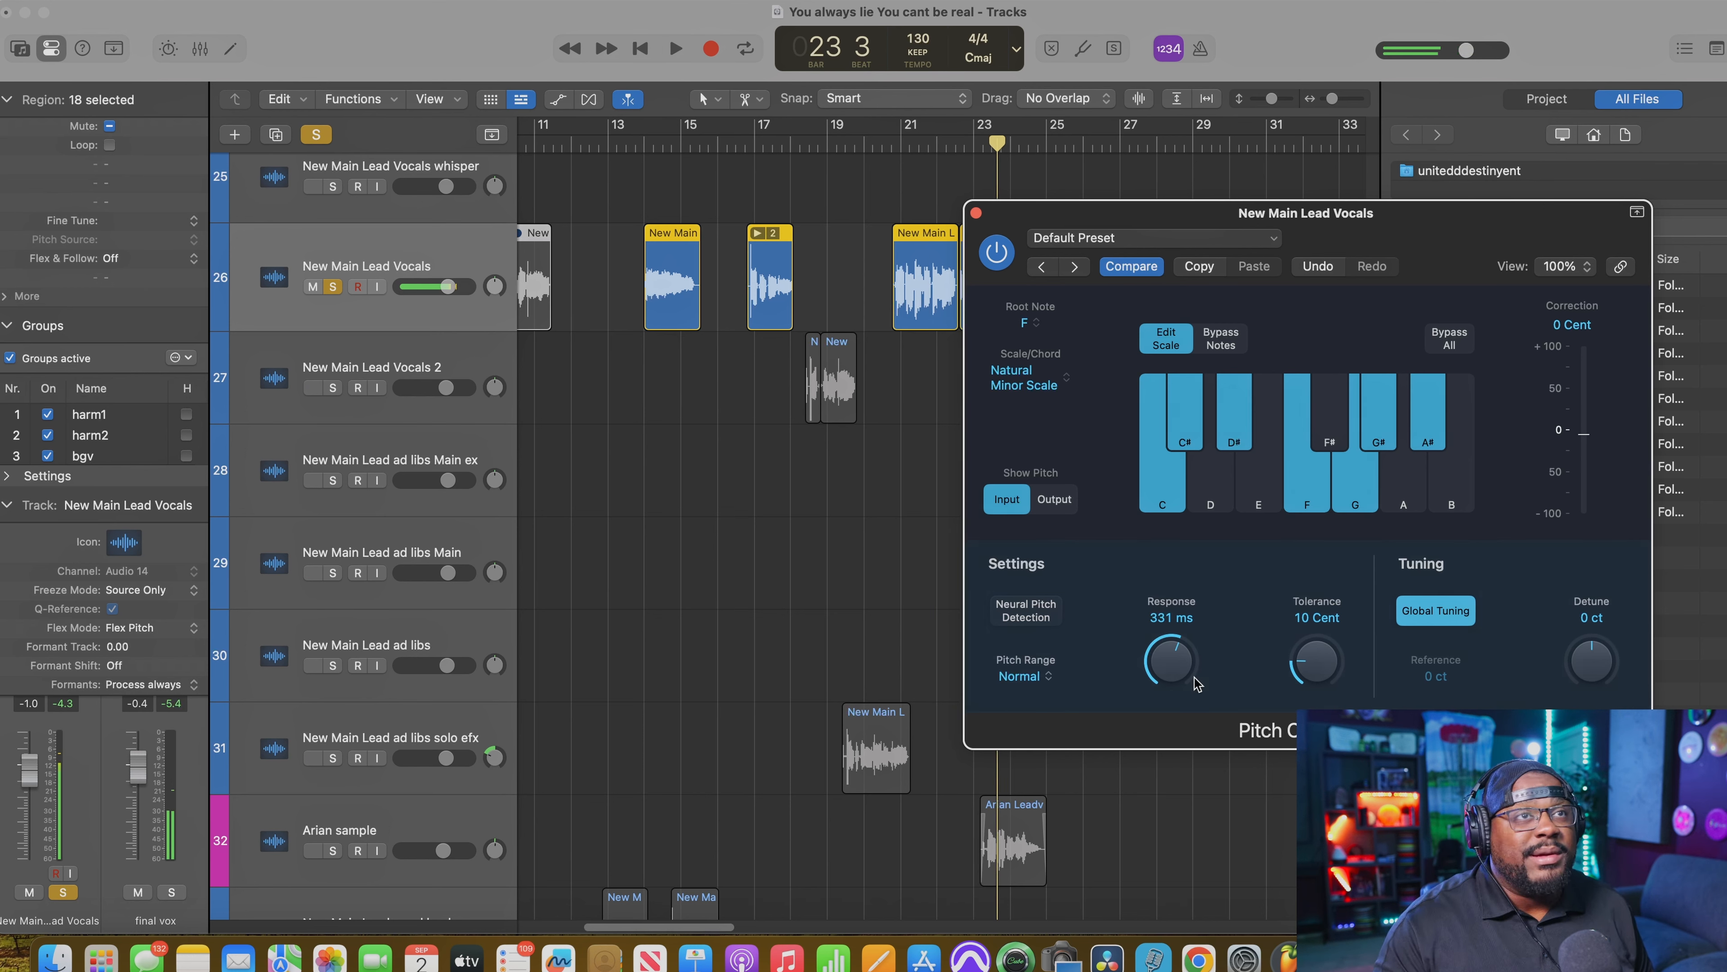
Step: Set the Pitch Correction Response to 48.7 ms and play the soloed lead vocal phrase again
left_click_drag(1170, 664, 1165, 763)
key("space")
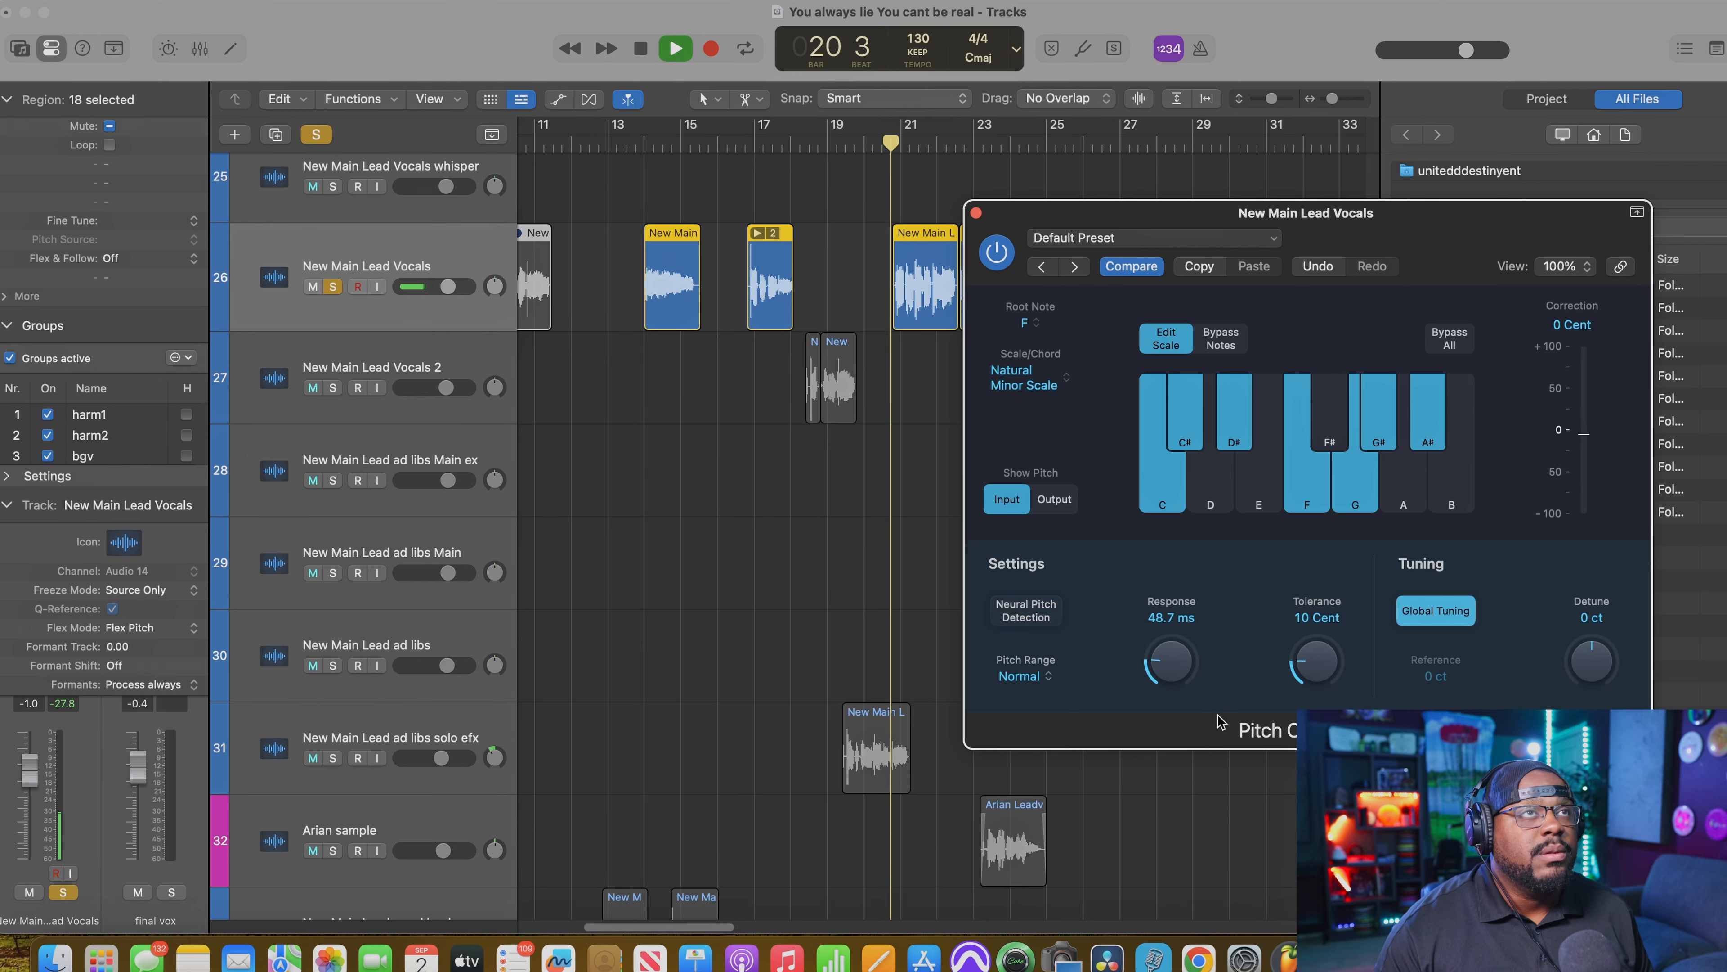
left_click_drag(1163, 668, 1159, 661)
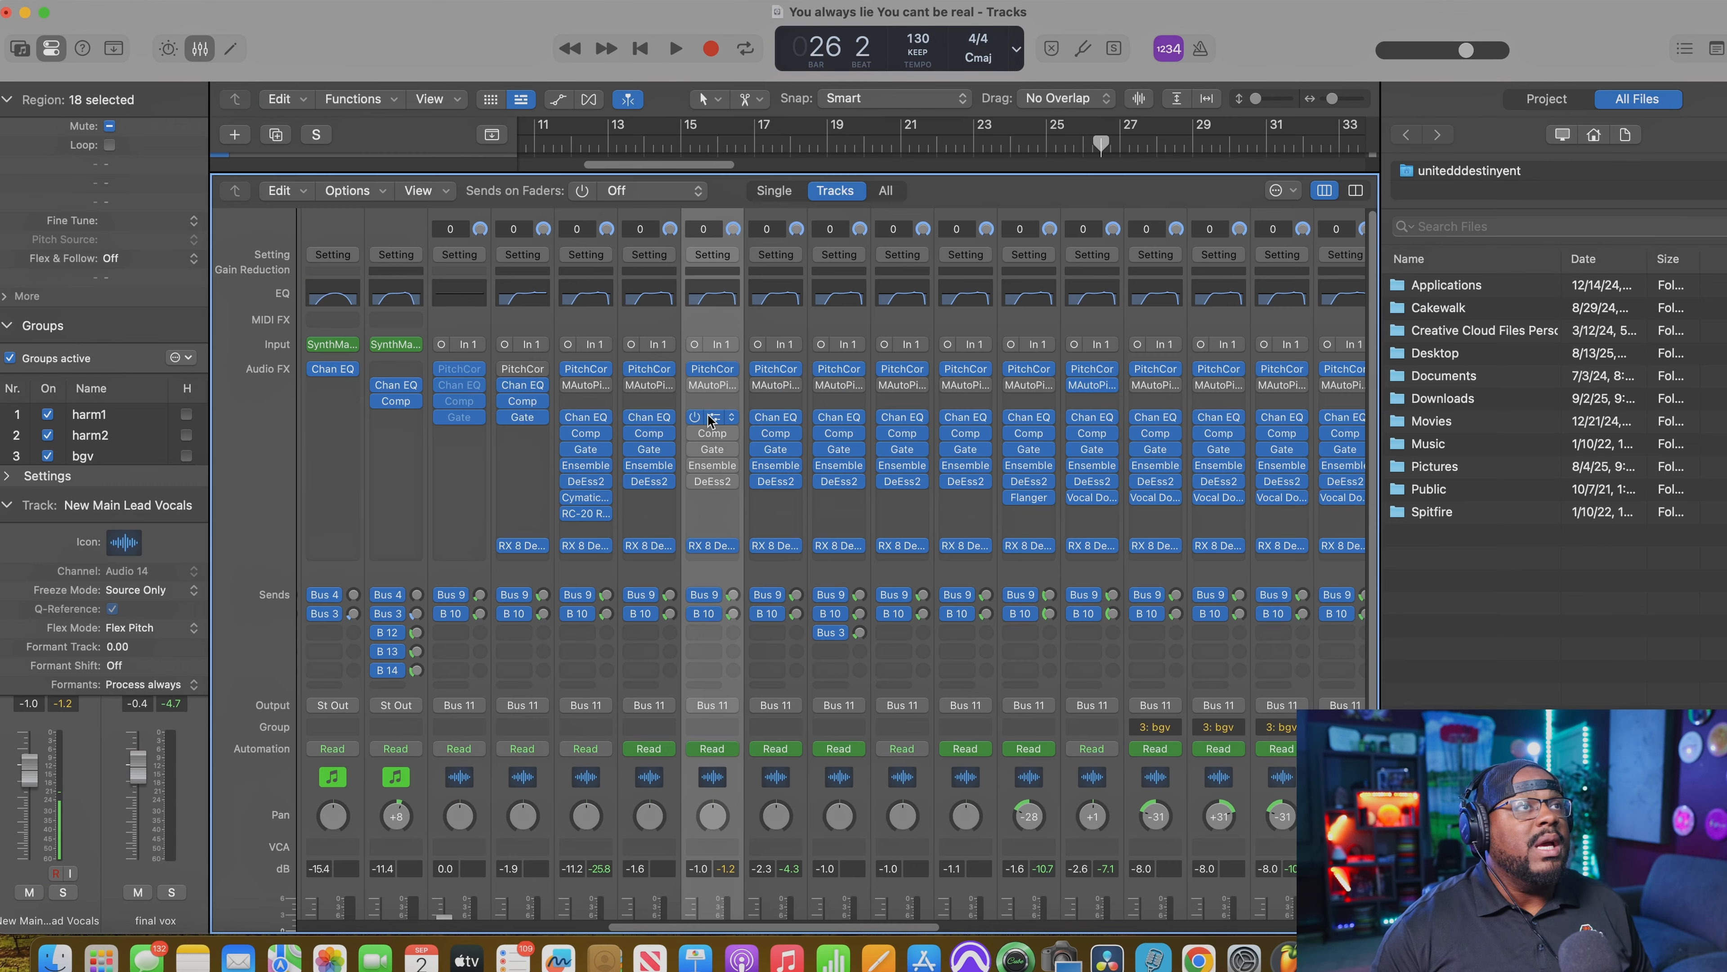
Step: Open the Channel EQ plug-in on the New Main Lead Vocals channel strip
left_click(709, 416)
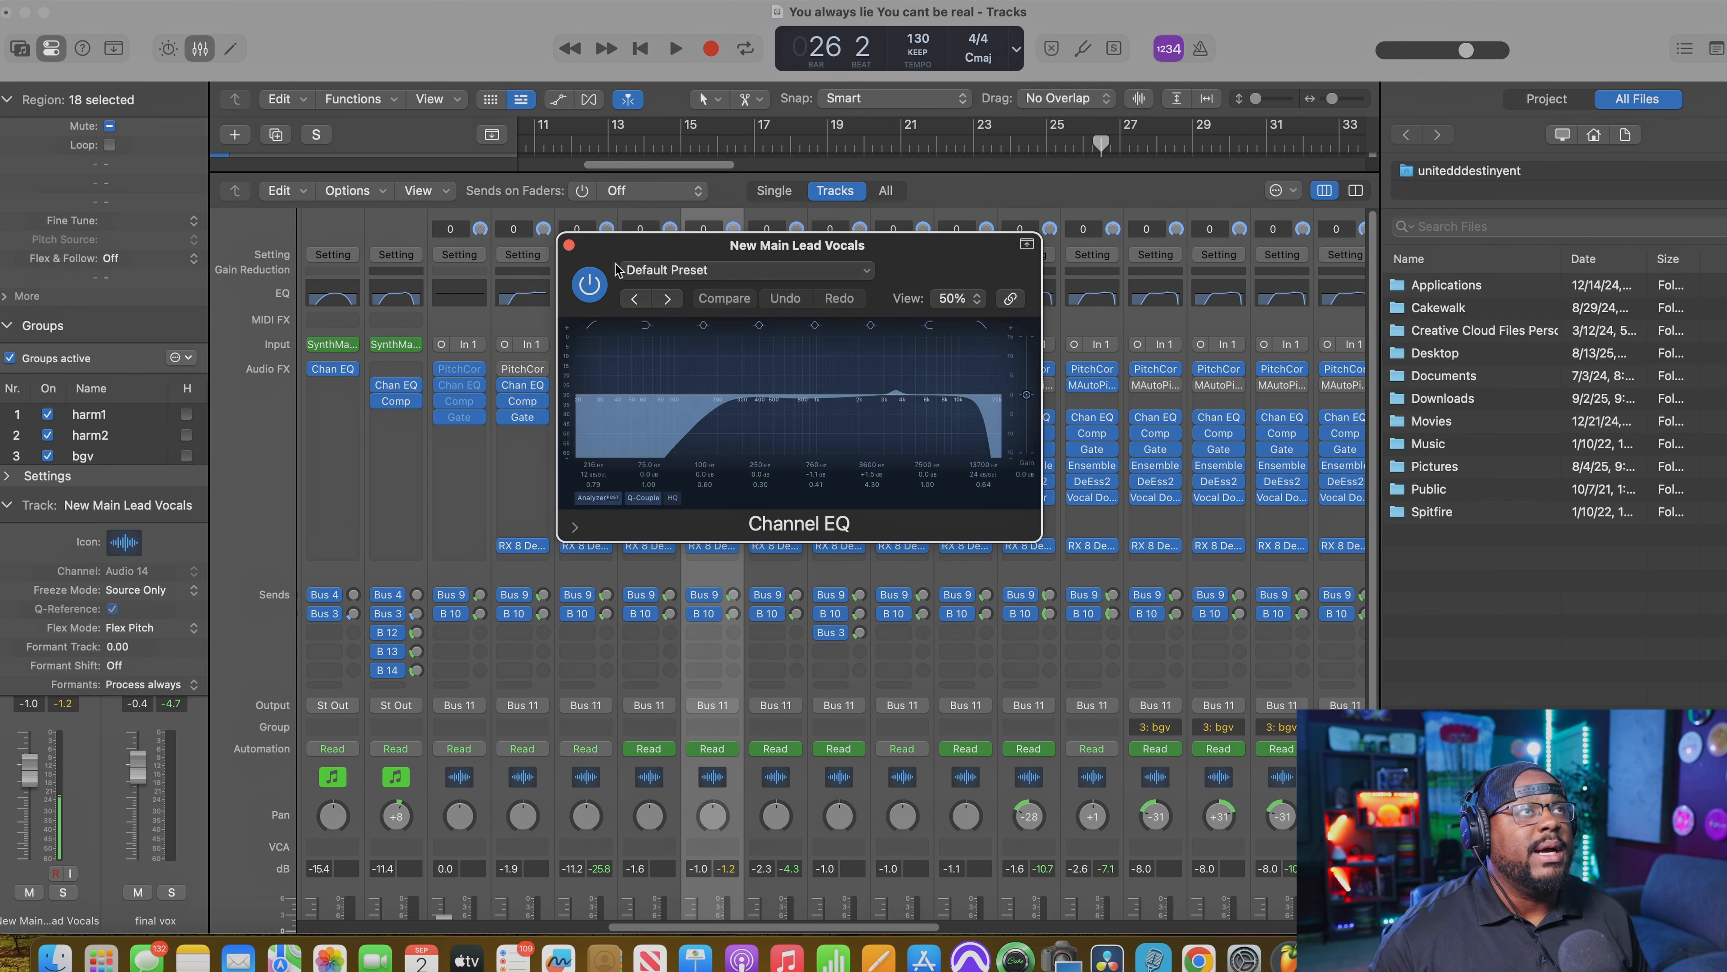
Step: Move the Channel EQ window clear of the vocal channel strip, bypass the EQ, and play the phrase in the full mix
left_click_drag(615, 269, 966, 300)
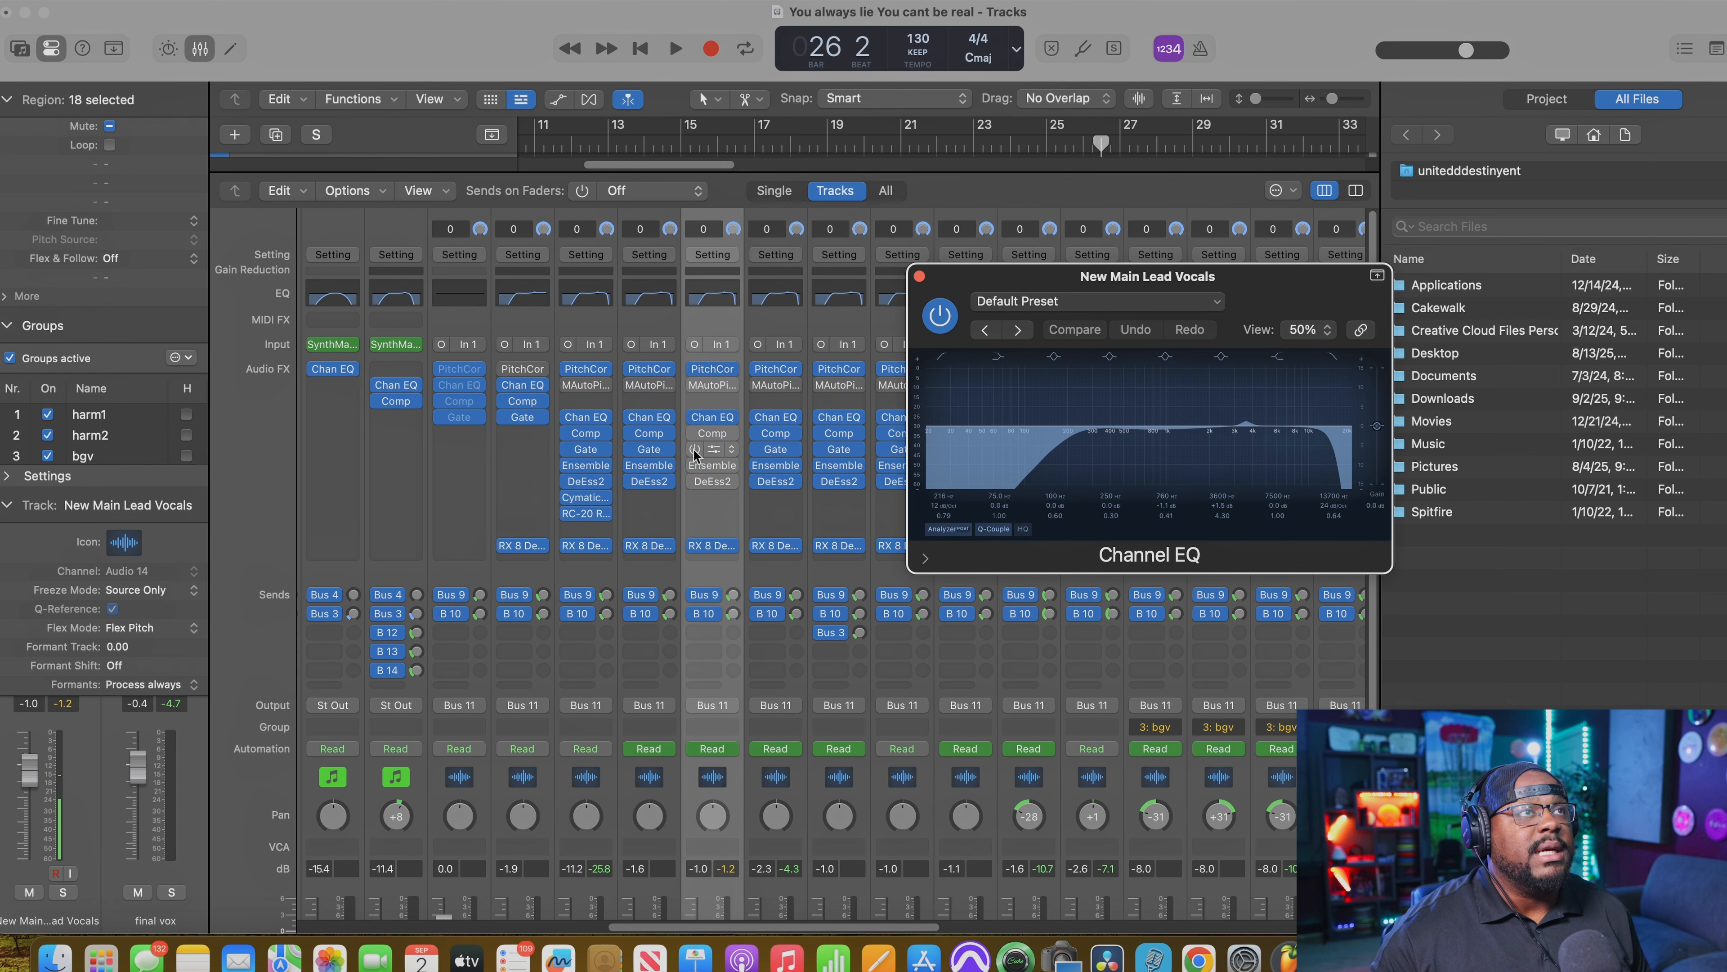
left_click(939, 315)
key("space")
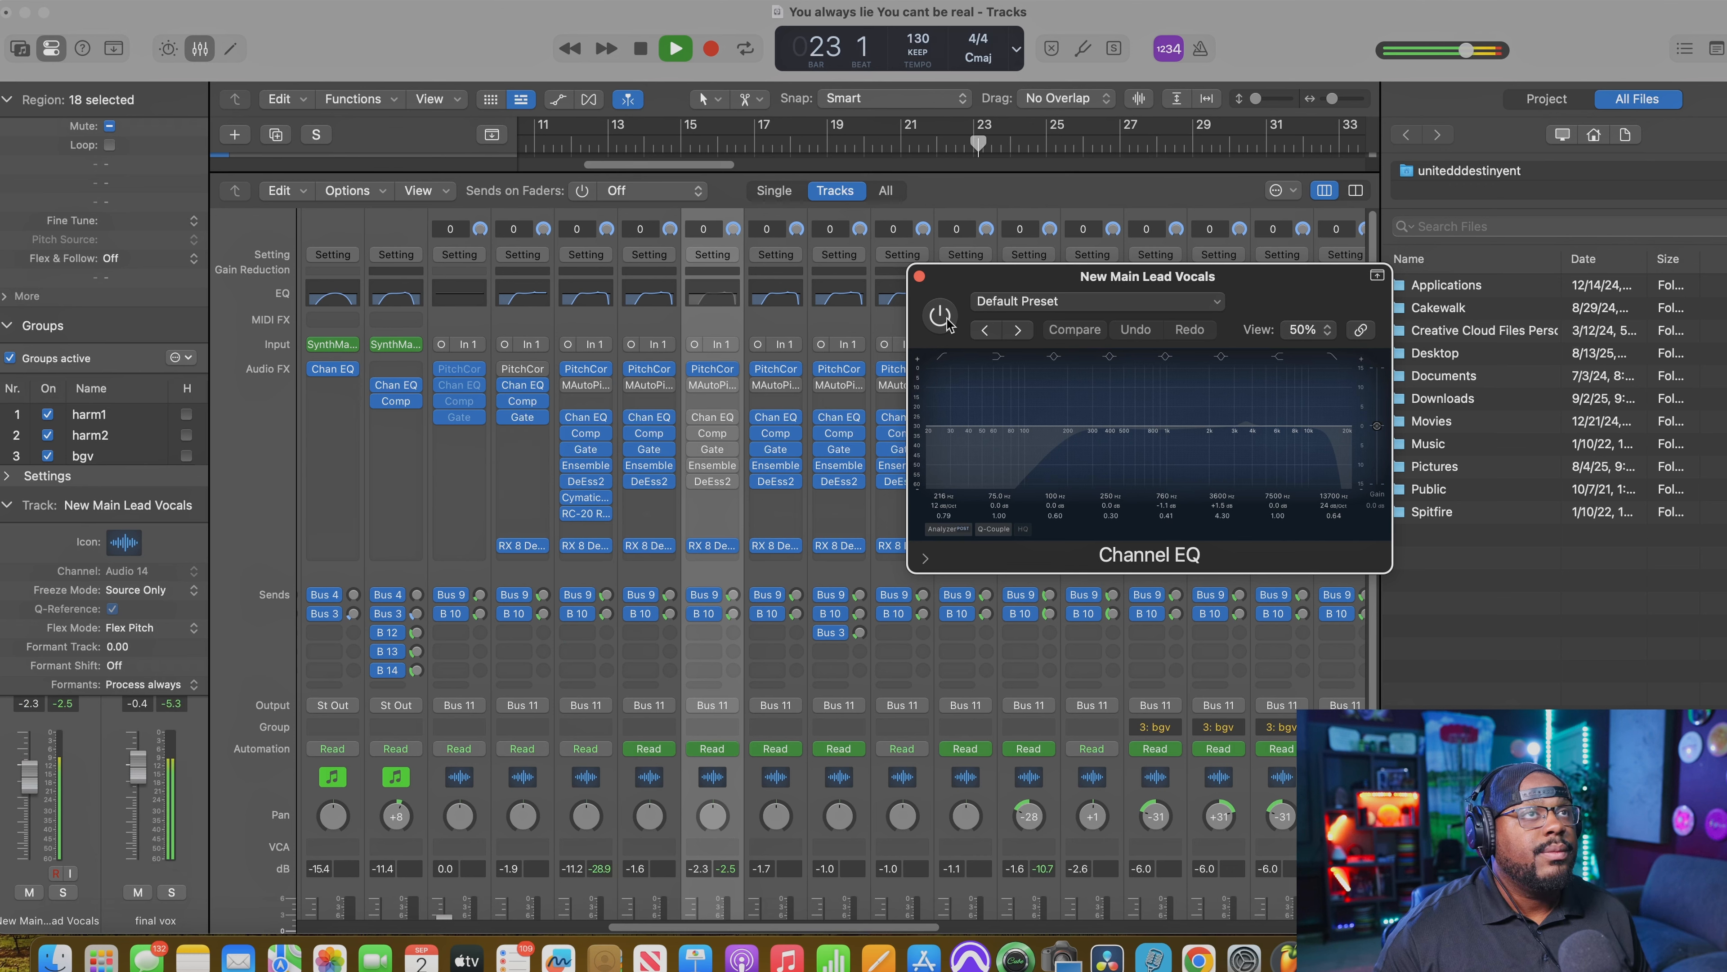
key("space")
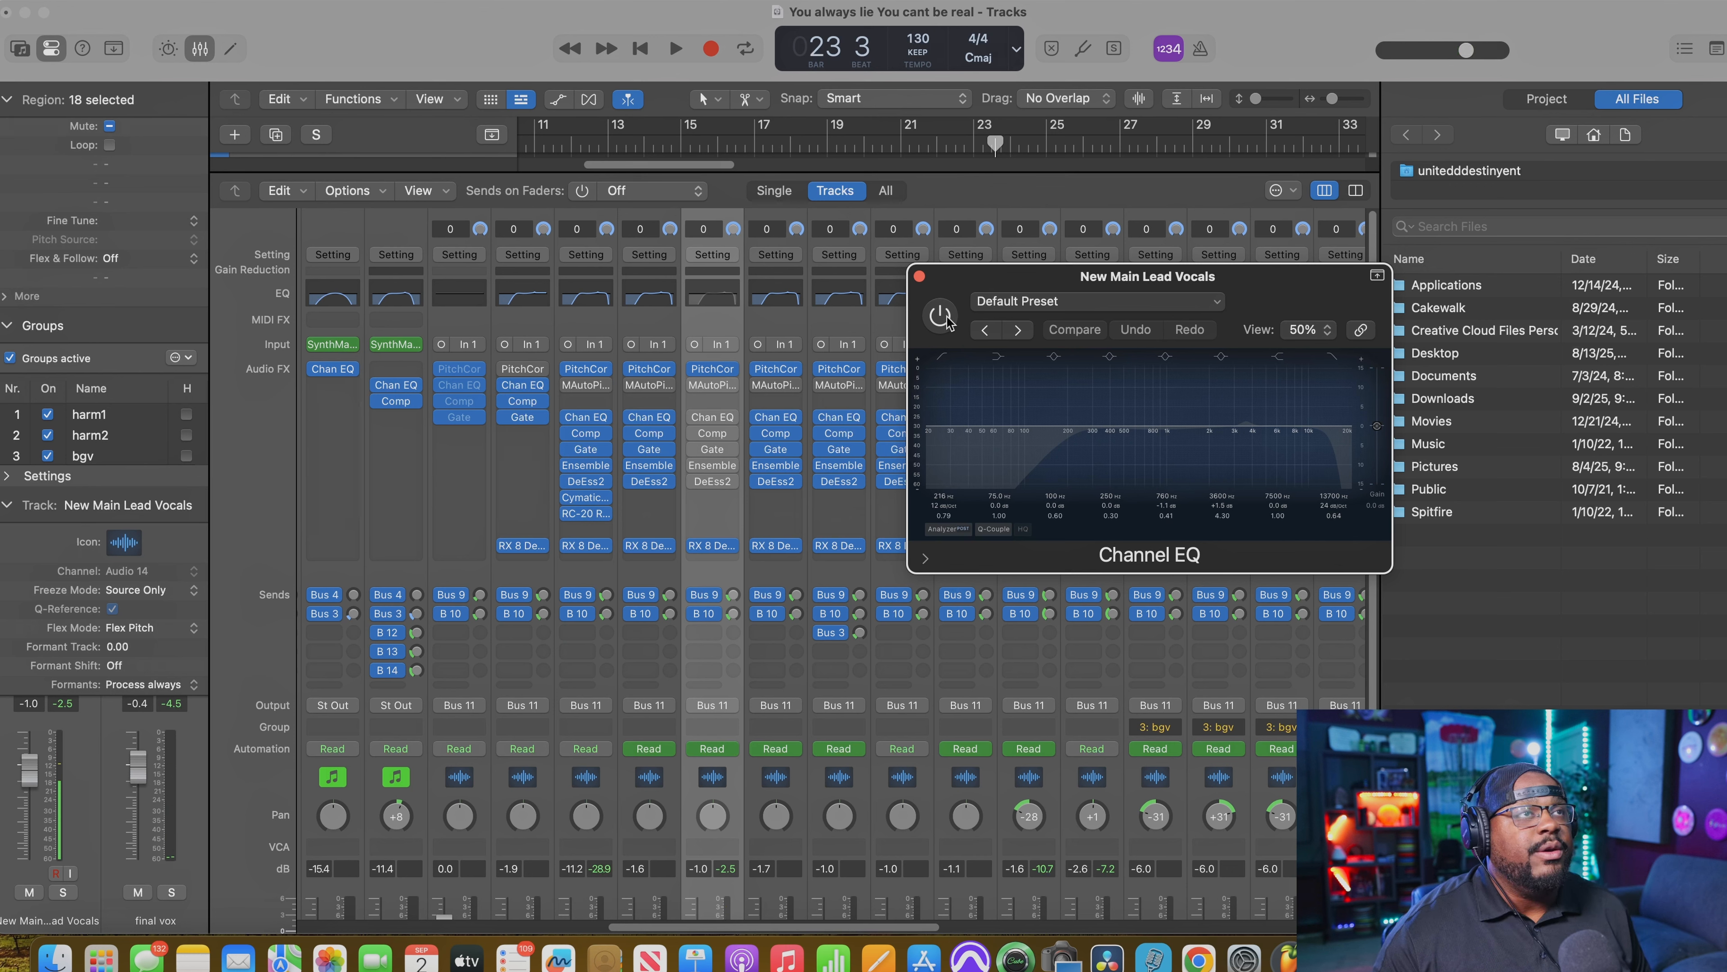
Step: Re-enable the Channel EQ and replay the lead vocal phrase in the full mix
key("space")
left_click(941, 315)
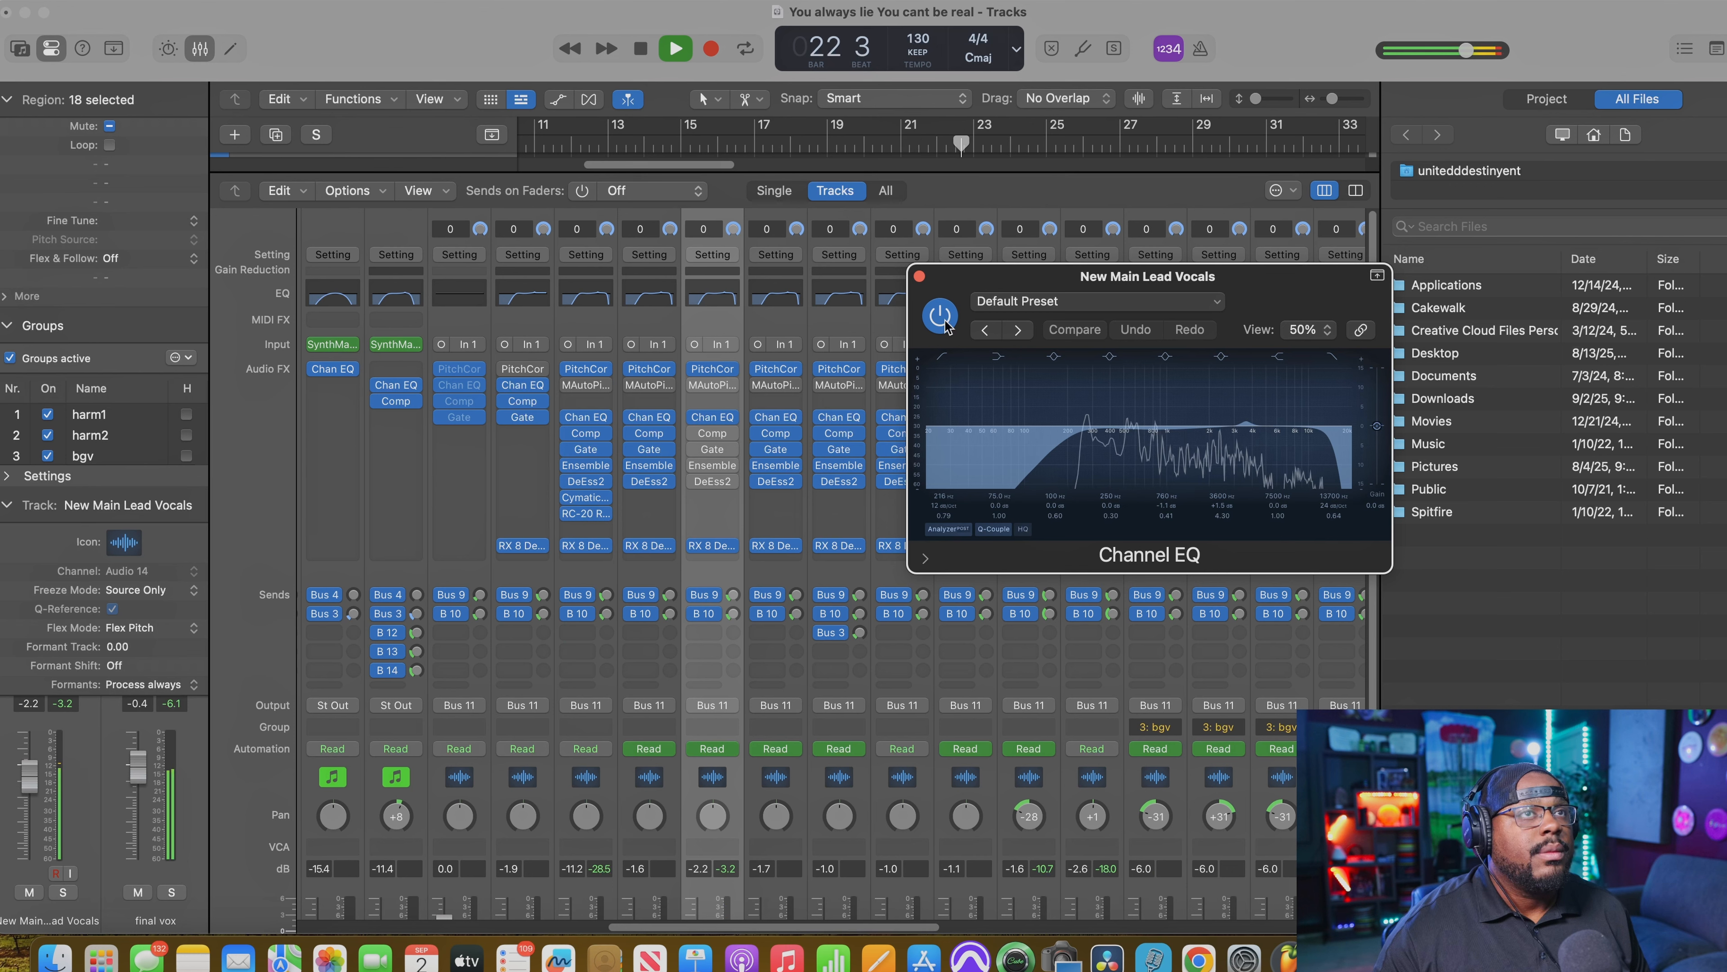
key("space")
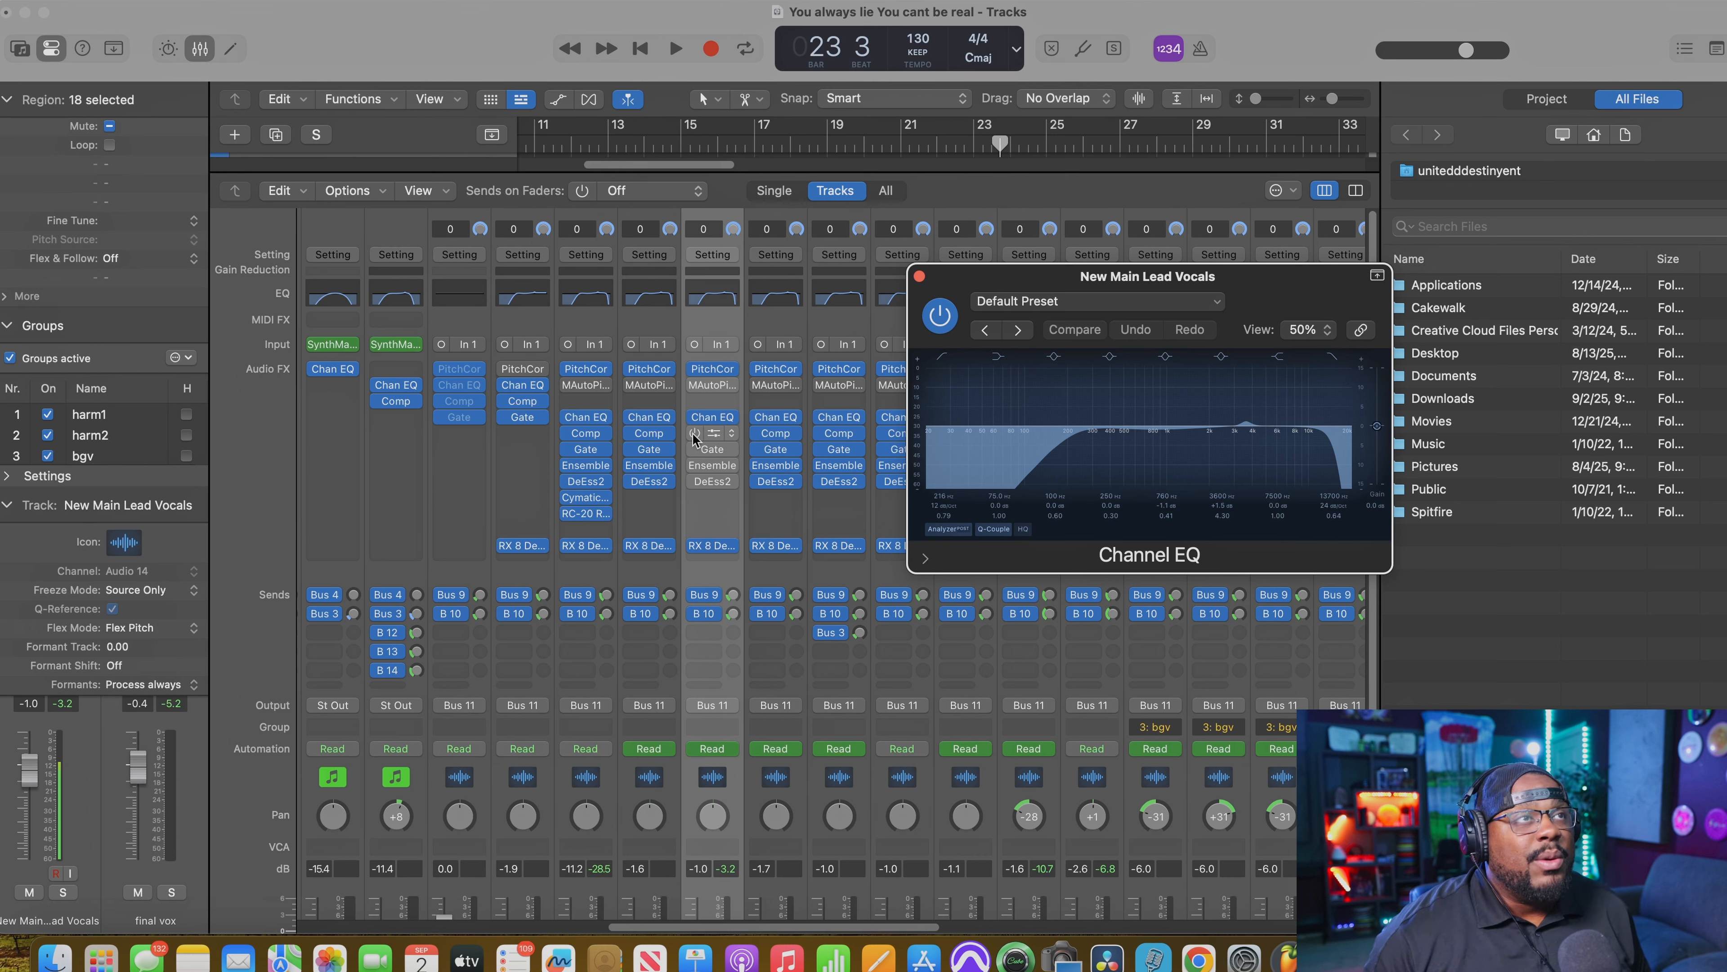
Step: Solo the New Main Lead Vocals track and open its Compressor, moving the window clear of the channel strip
key("x")
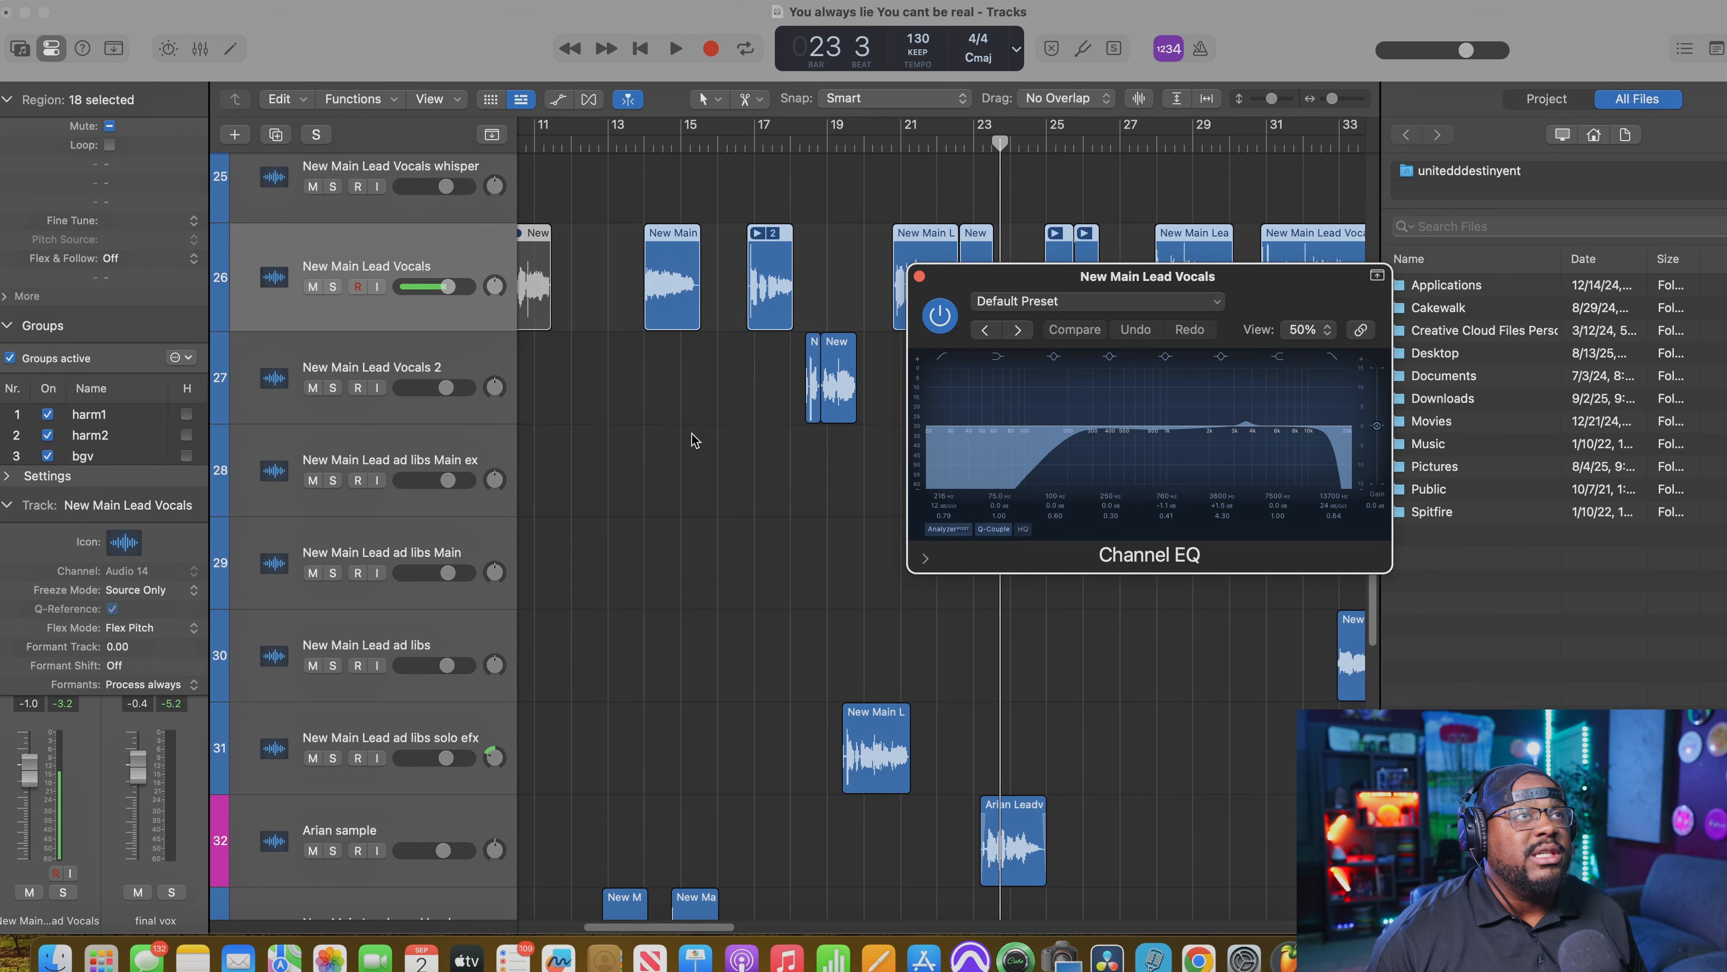
key("x")
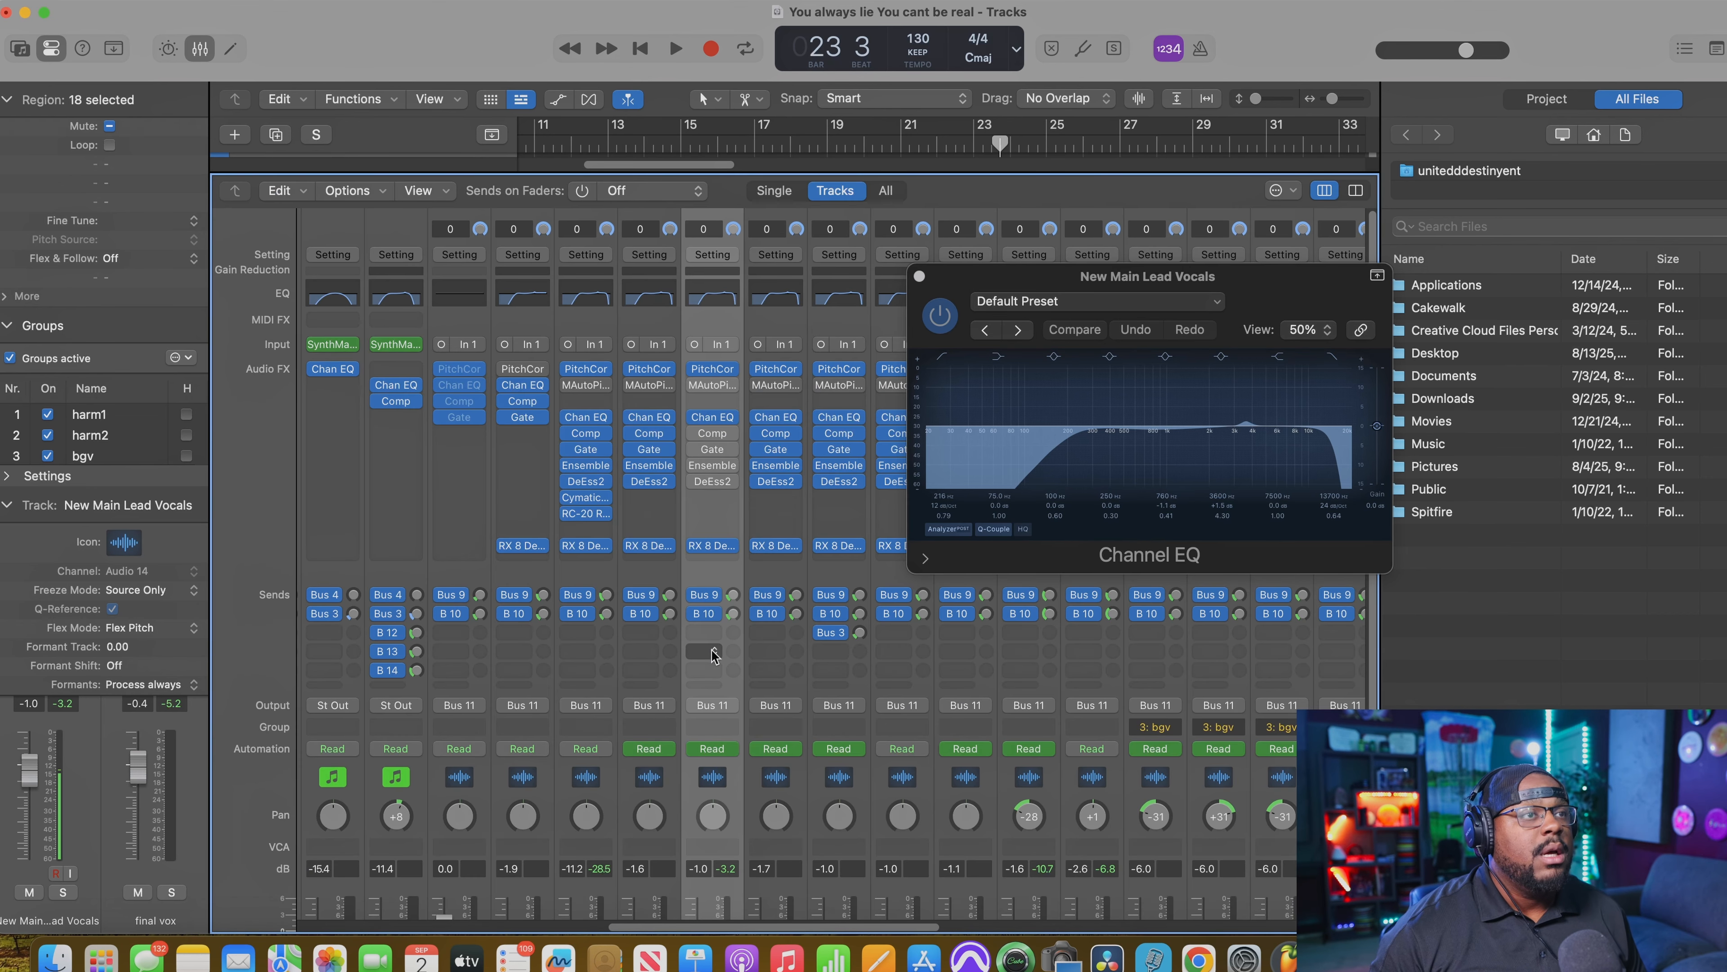
key("s")
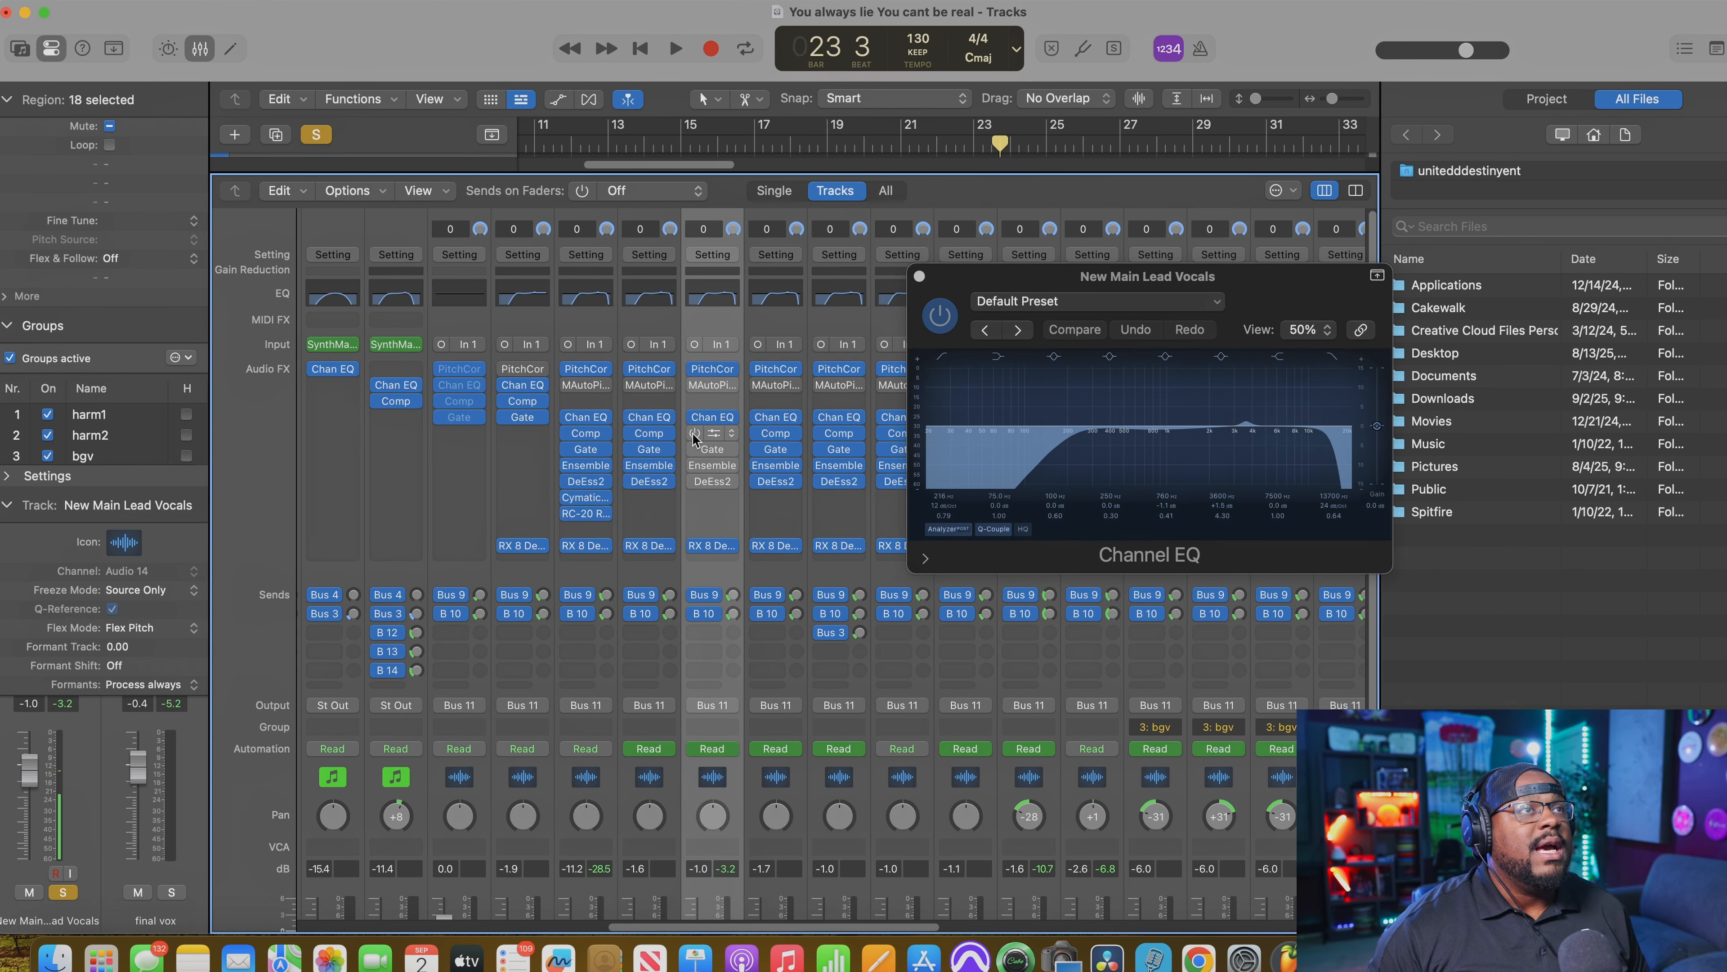
left_click(714, 430)
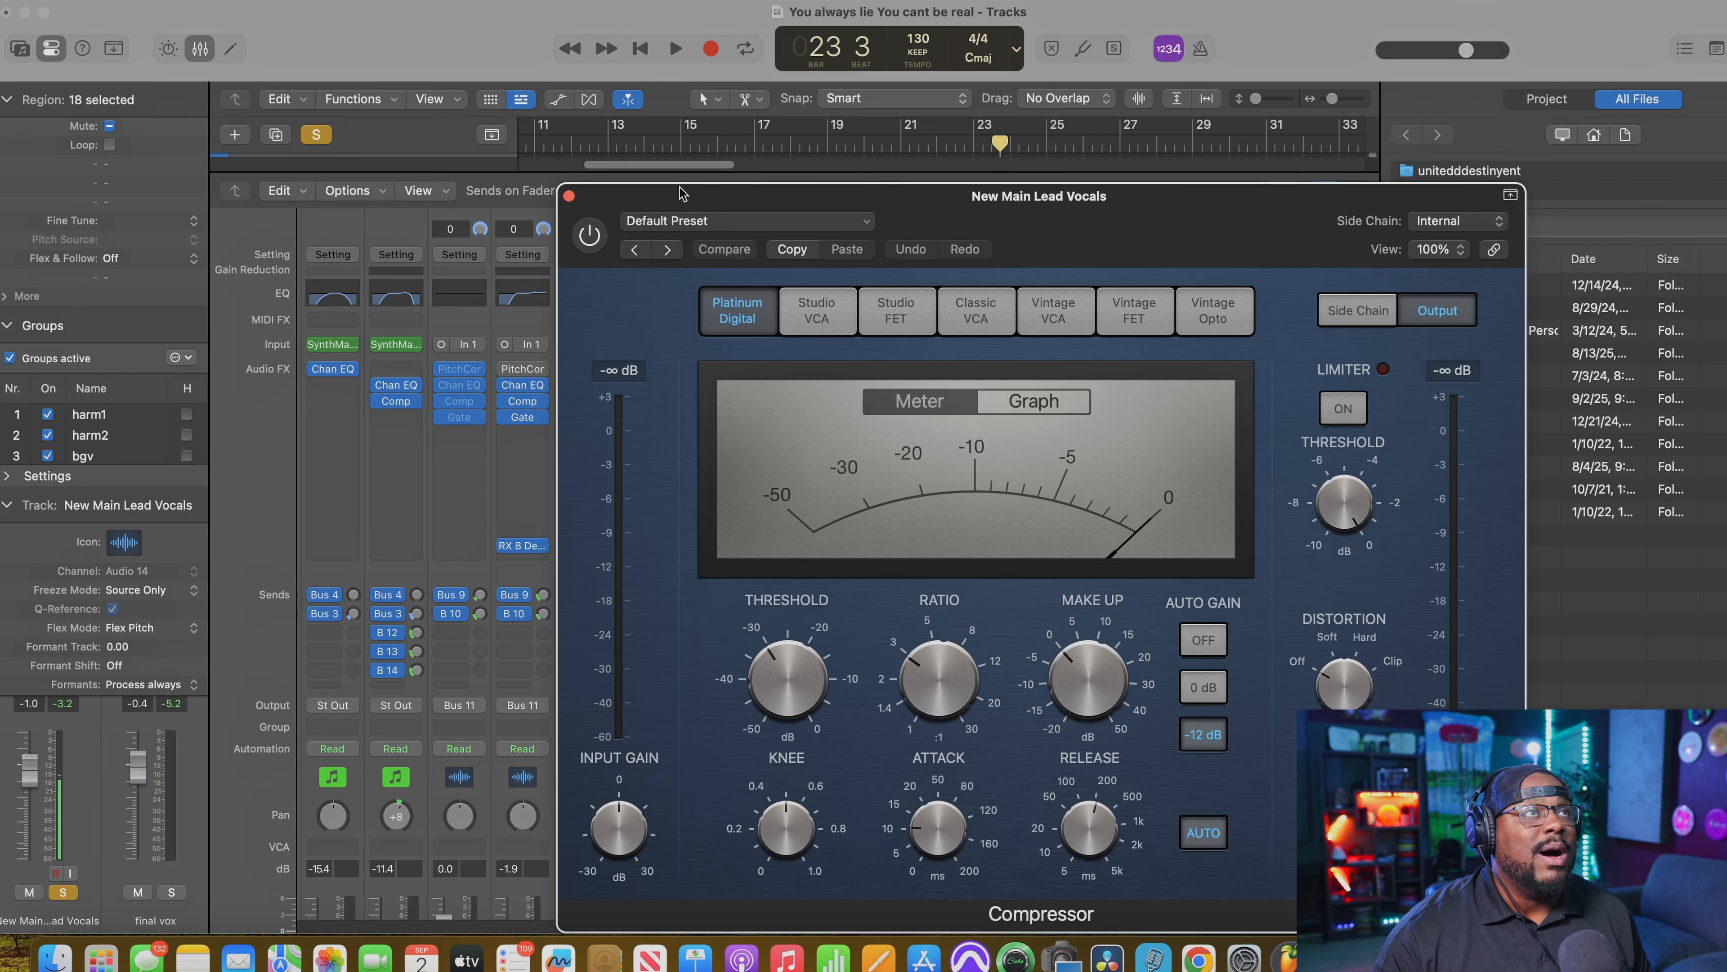
left_click_drag(679, 194, 951, 210)
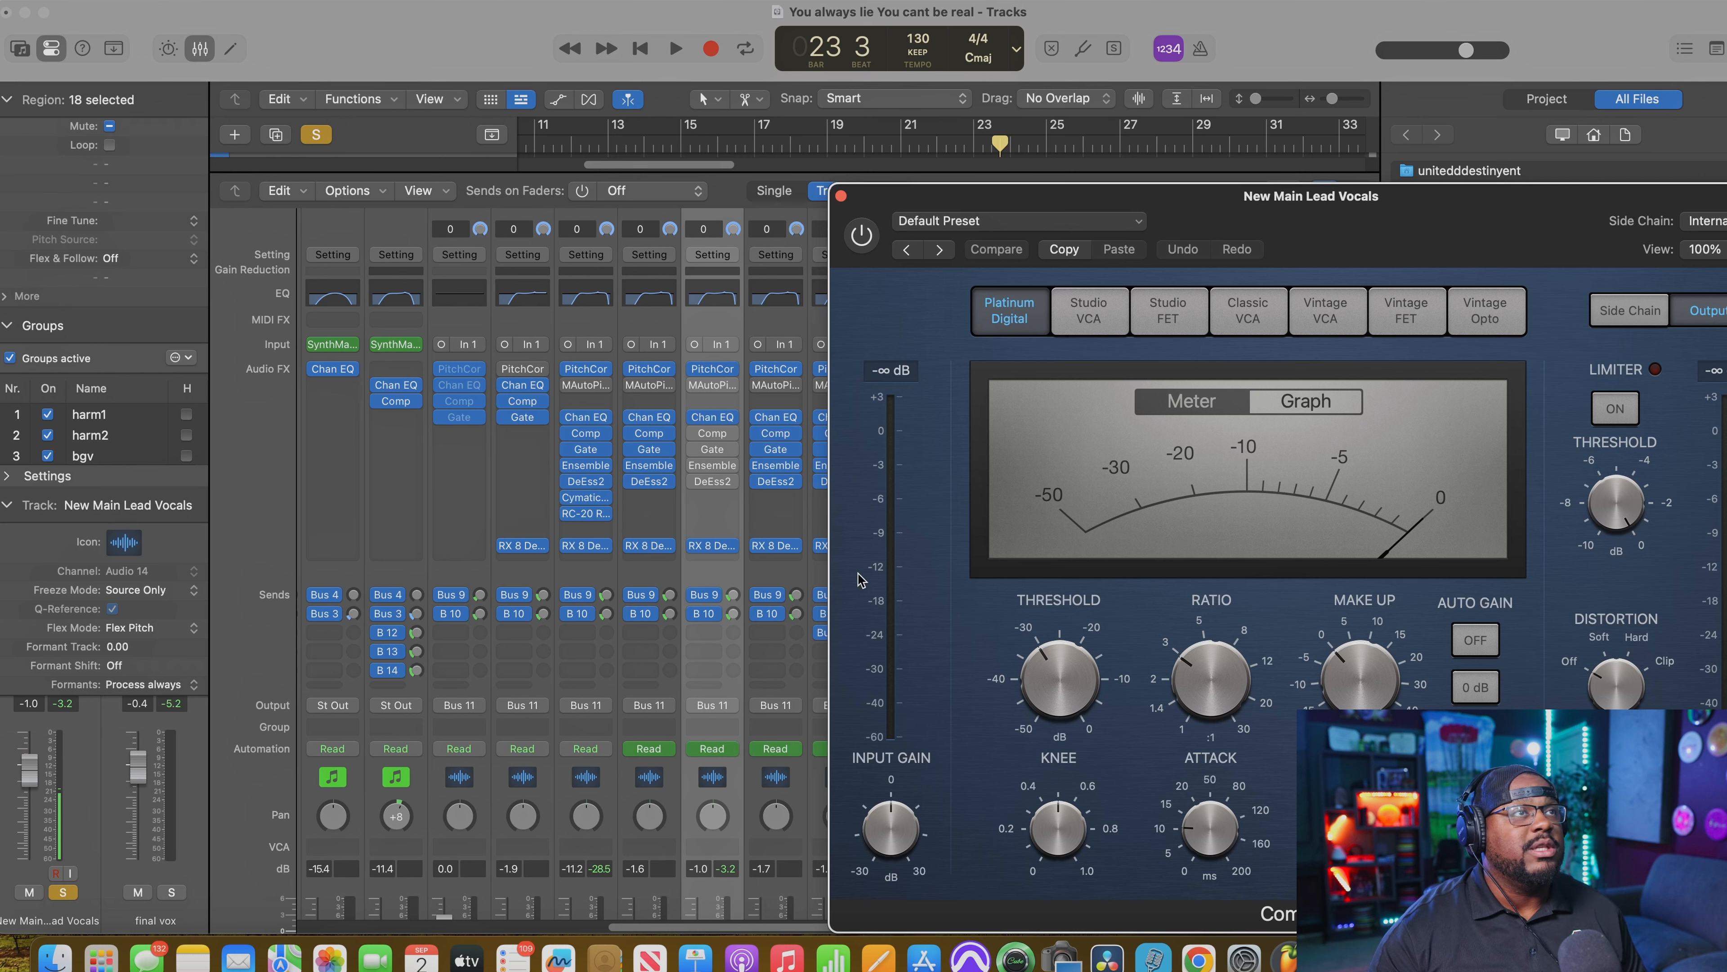
Step: Compare the soloed vocal phrase with the Compressor bypassed and switched on, leaving the Compressor enabled
key("space")
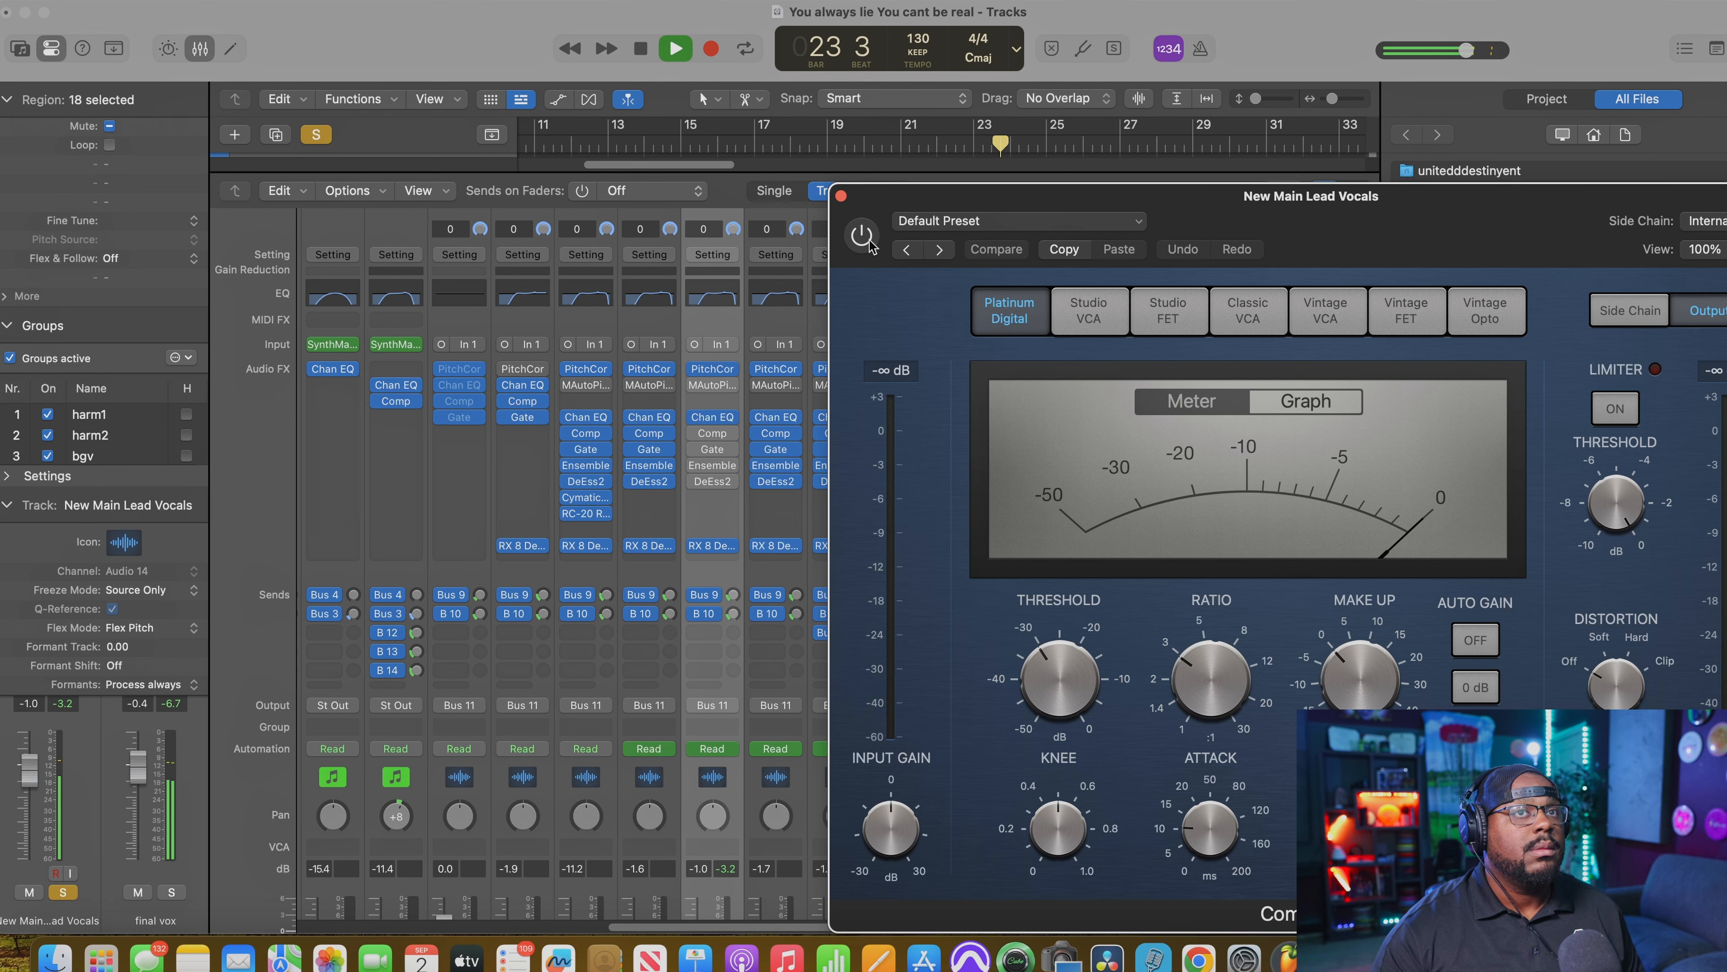
key("space")
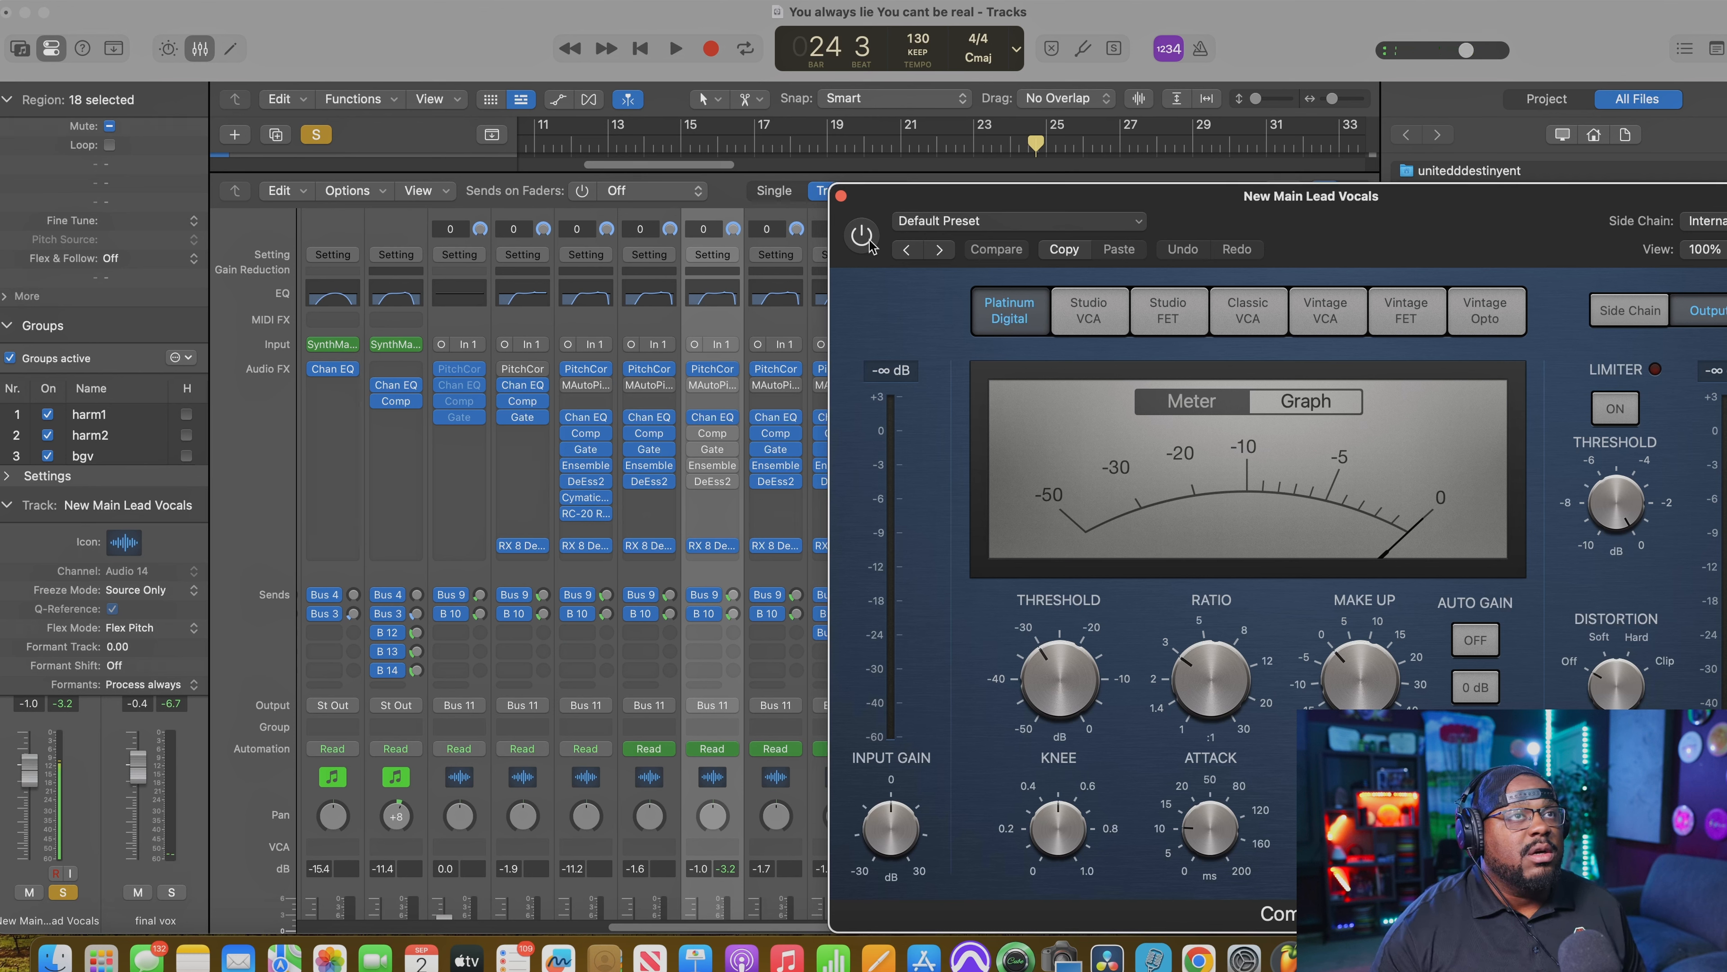
left_click(862, 235)
key("space")
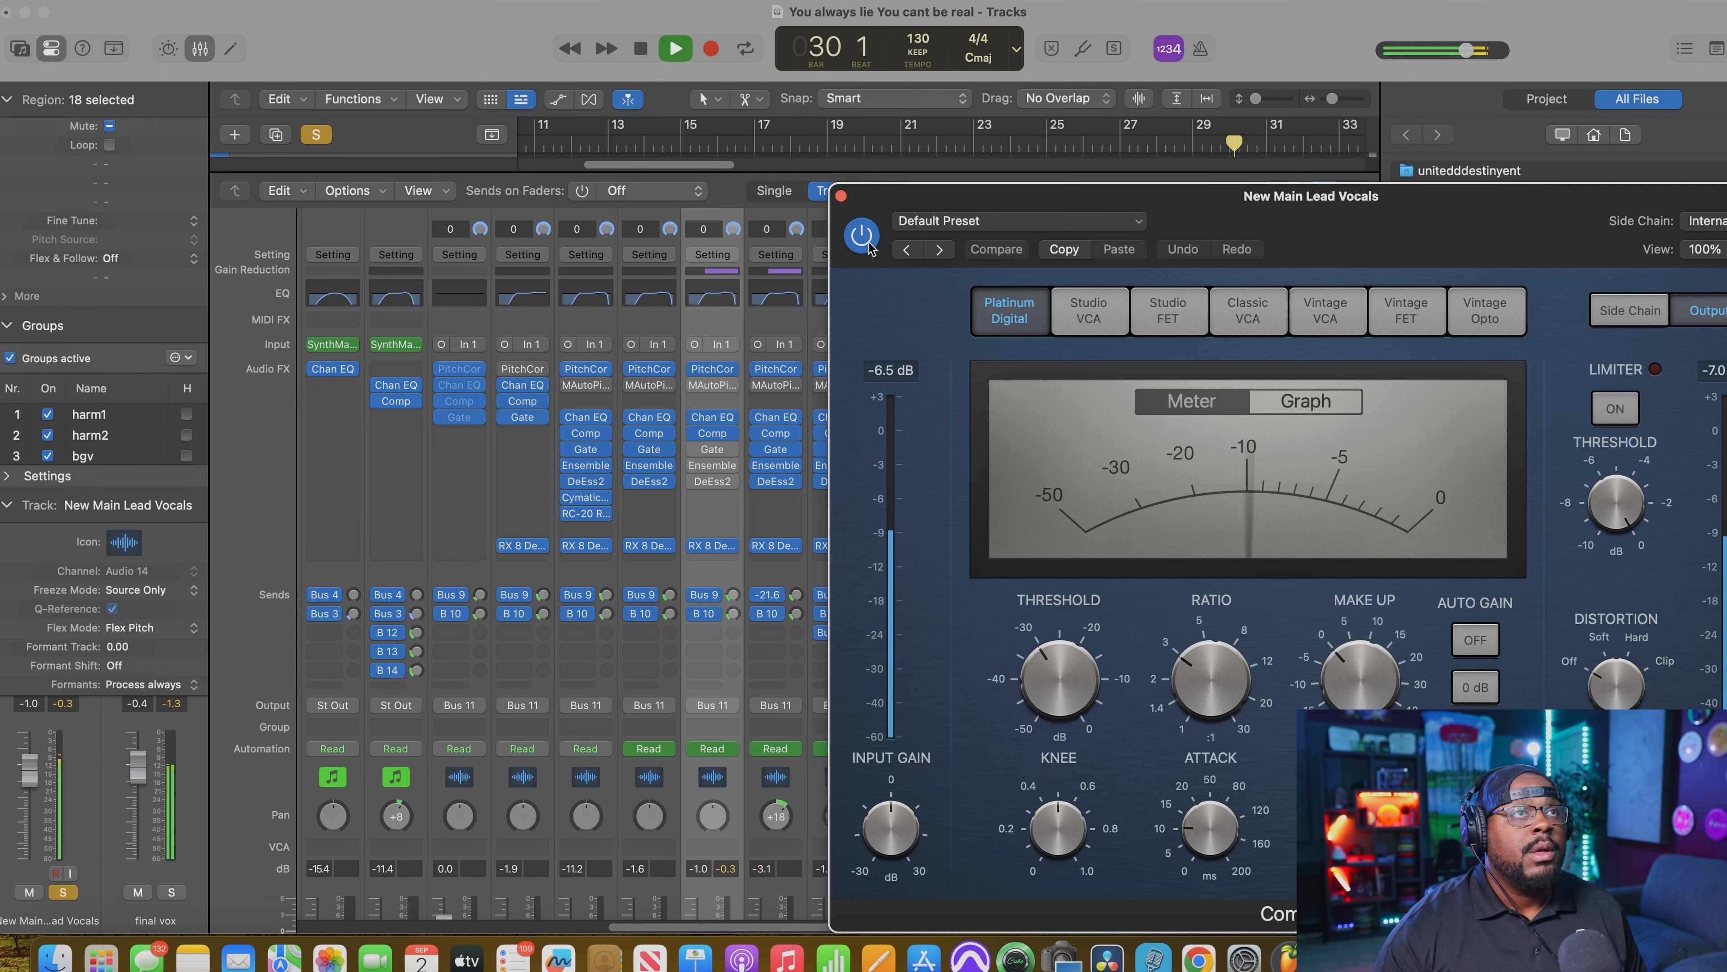
key("space")
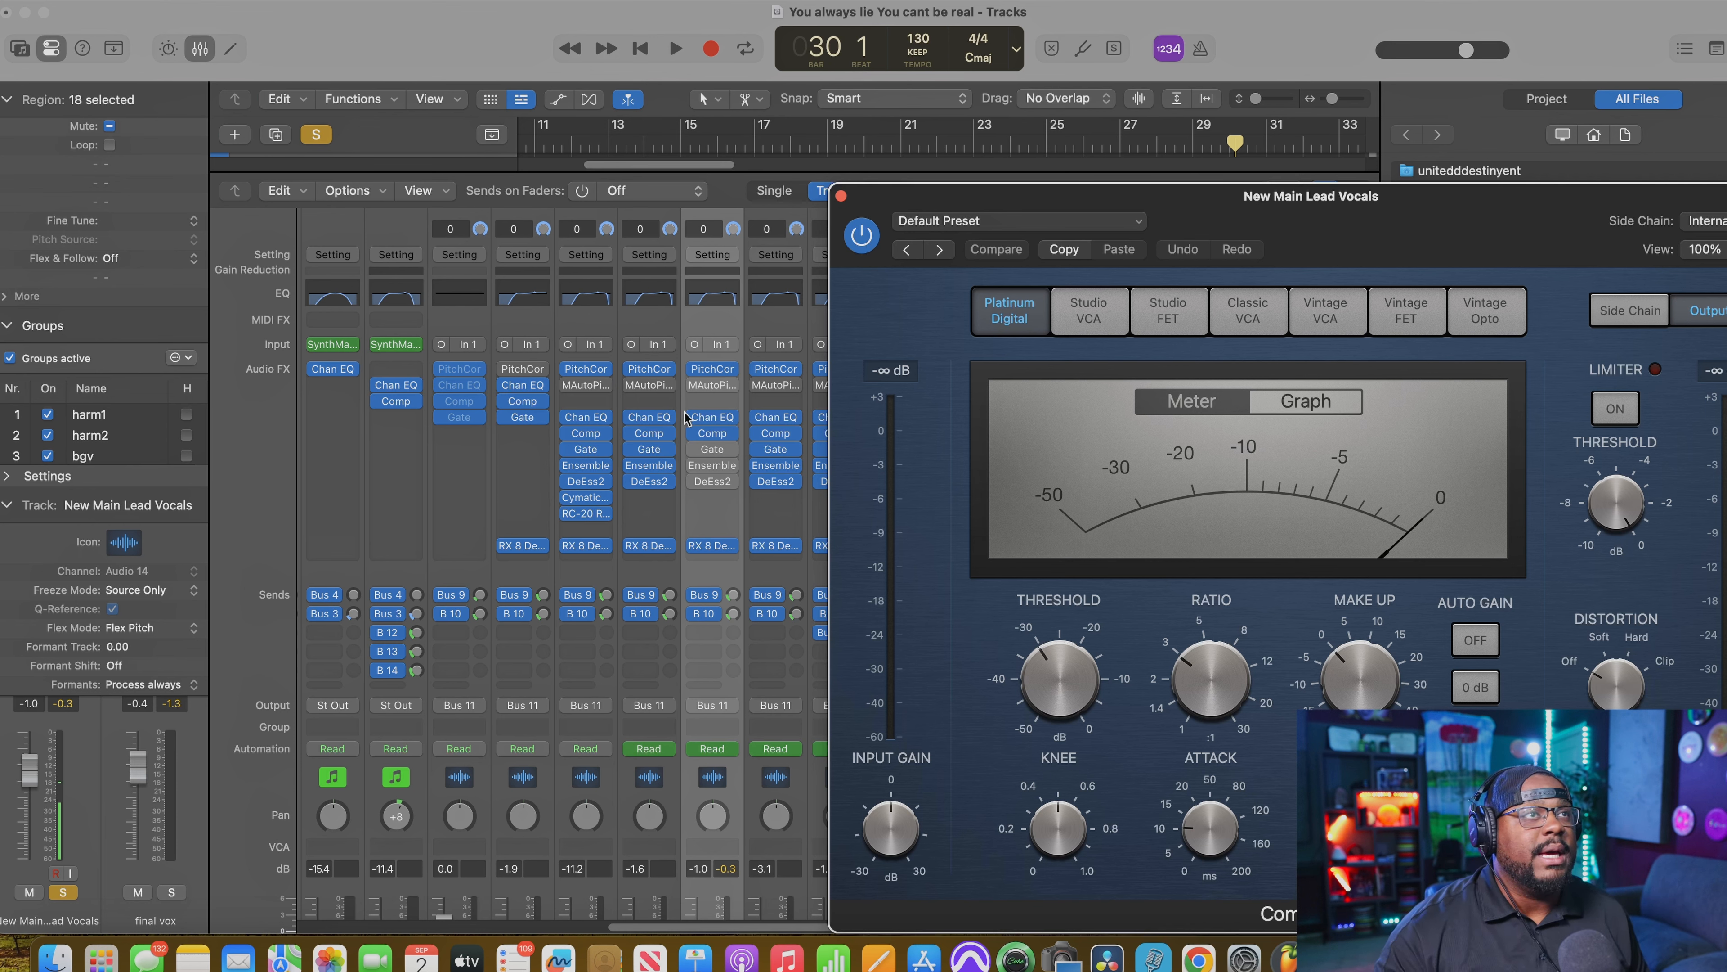
Step: Unsolo the lead vocal and play the phrase in the full mix with the Compressor enabled
key("space")
key("s")
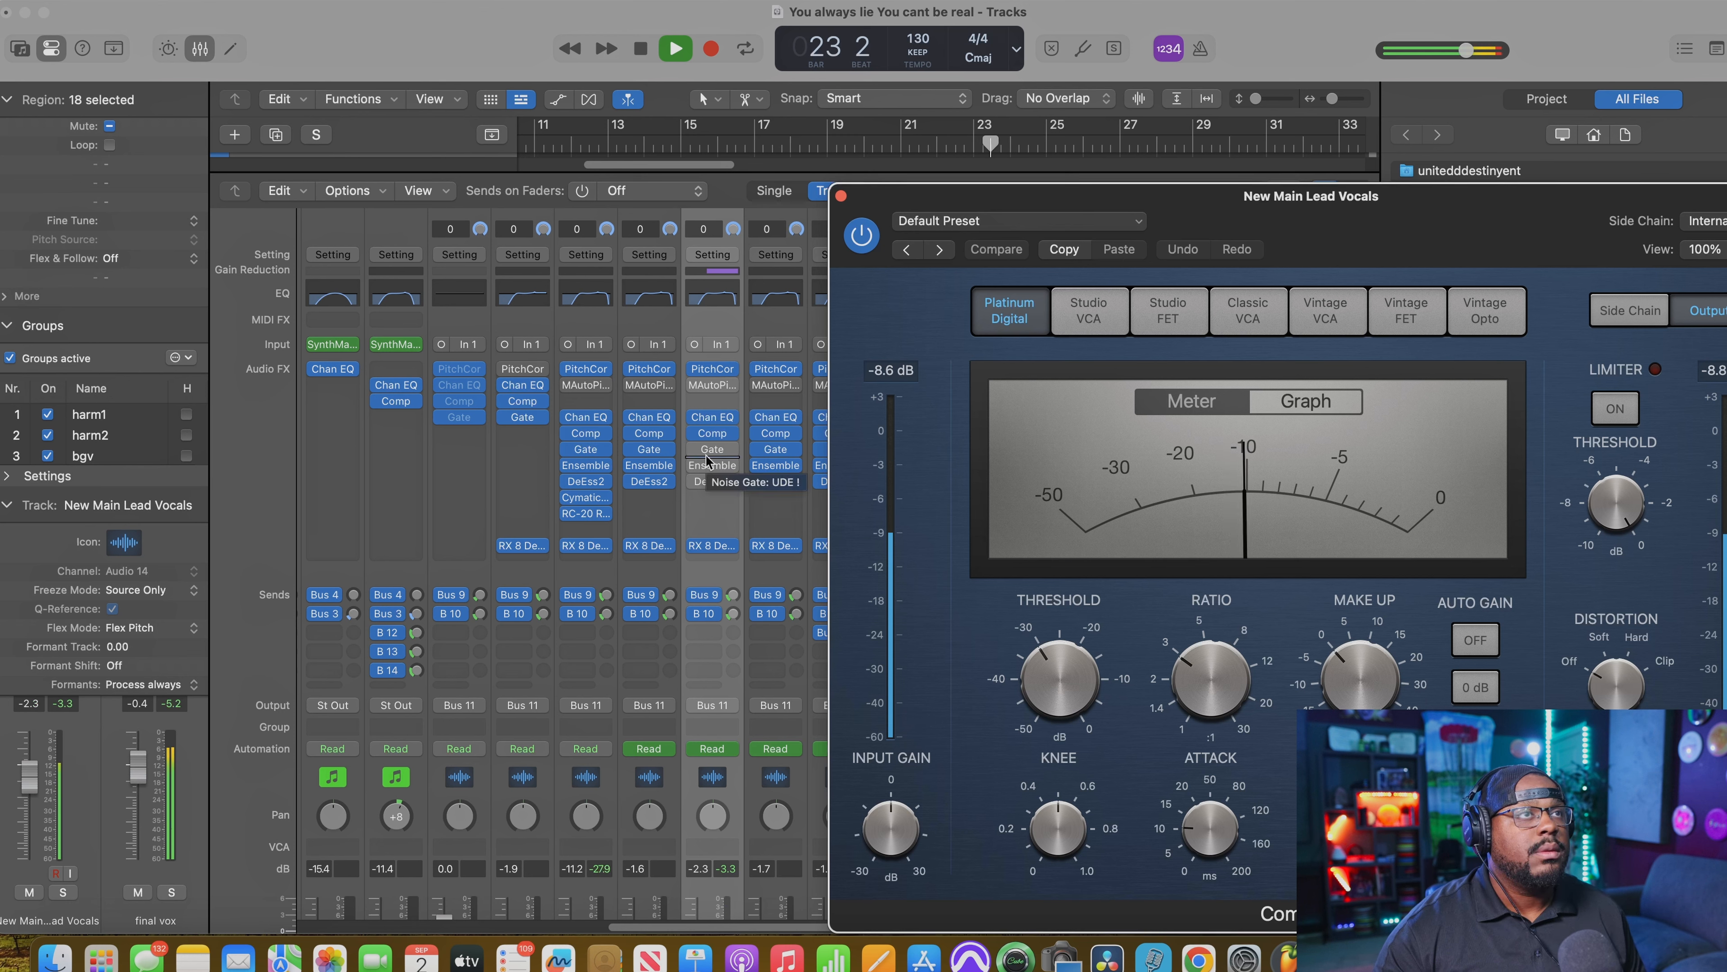
key("space")
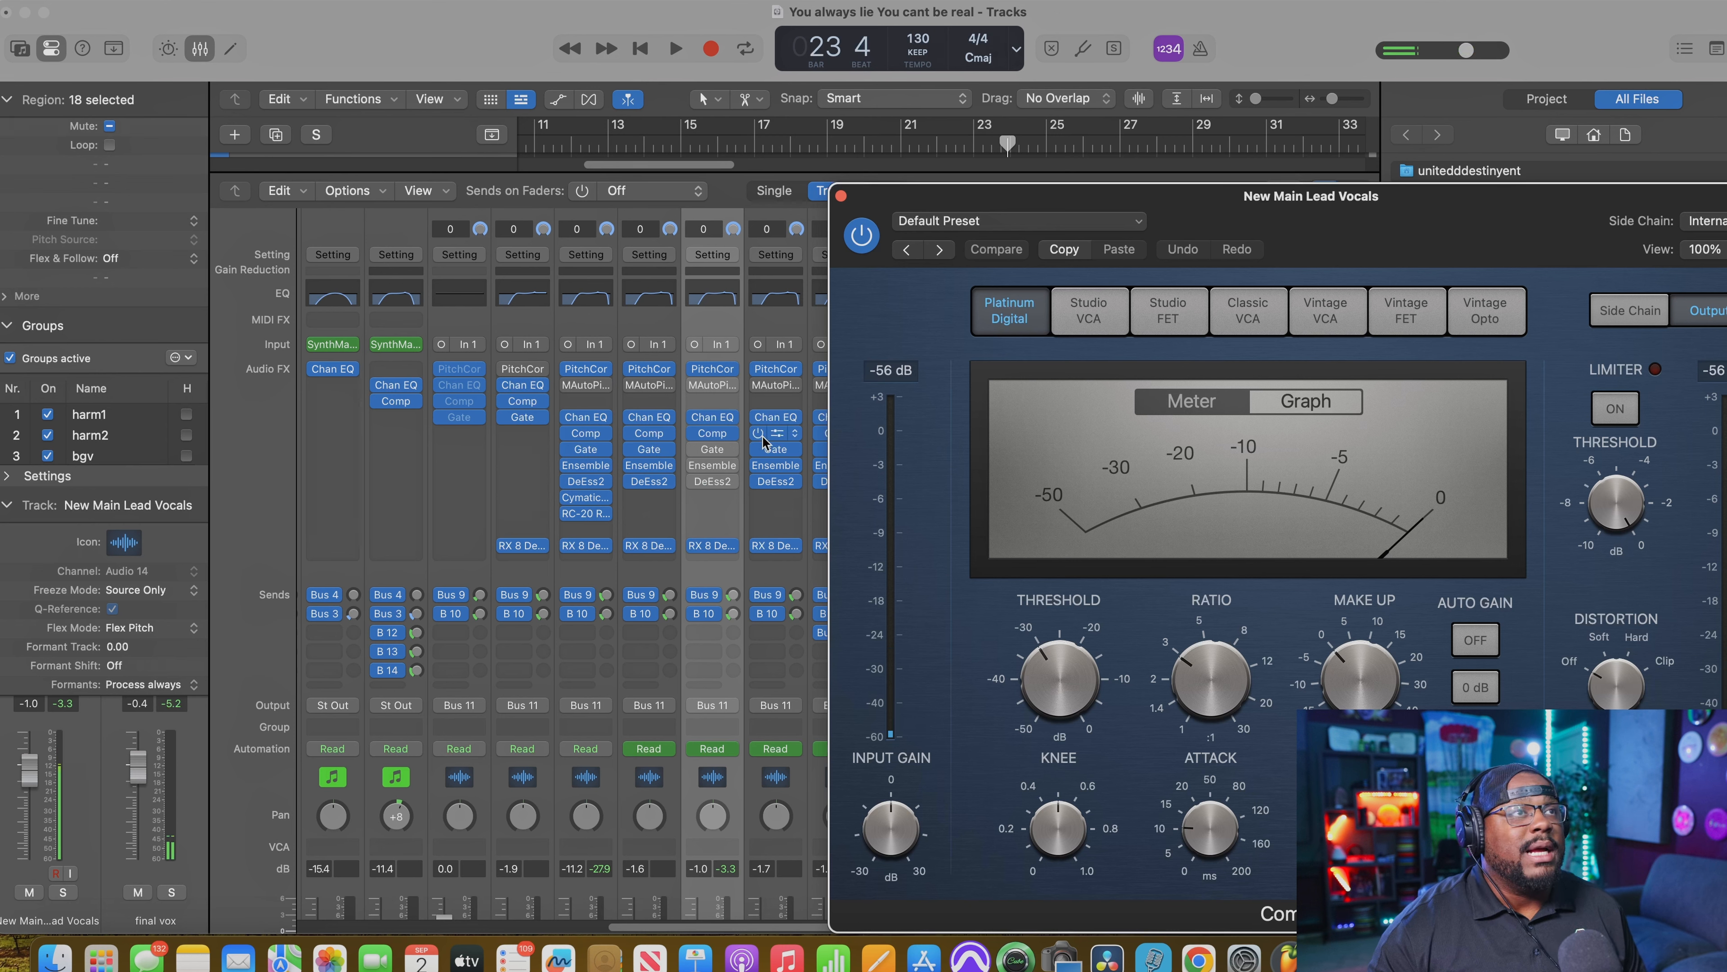
Step: Open the Noise Gate on New Main Lead Vocals and compare the soloed phrase with it bypassed and enabled, leaving it on
left_click(714, 449)
left_click(713, 449)
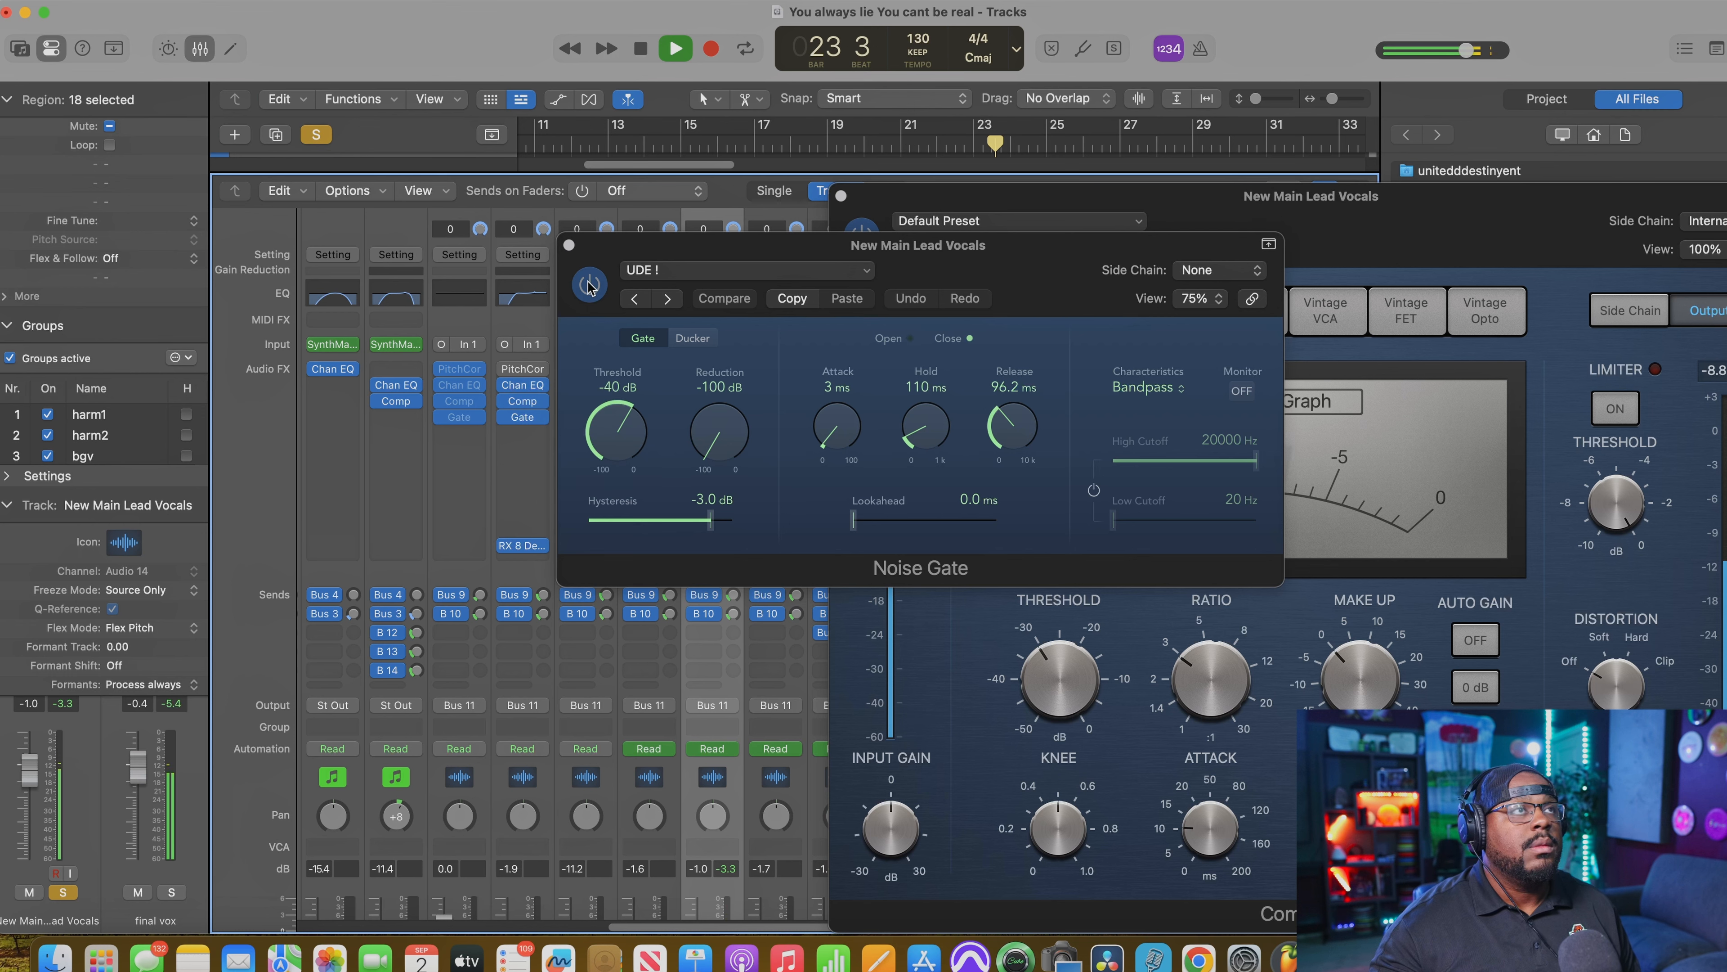
key("space")
left_click(589, 286)
key("space")
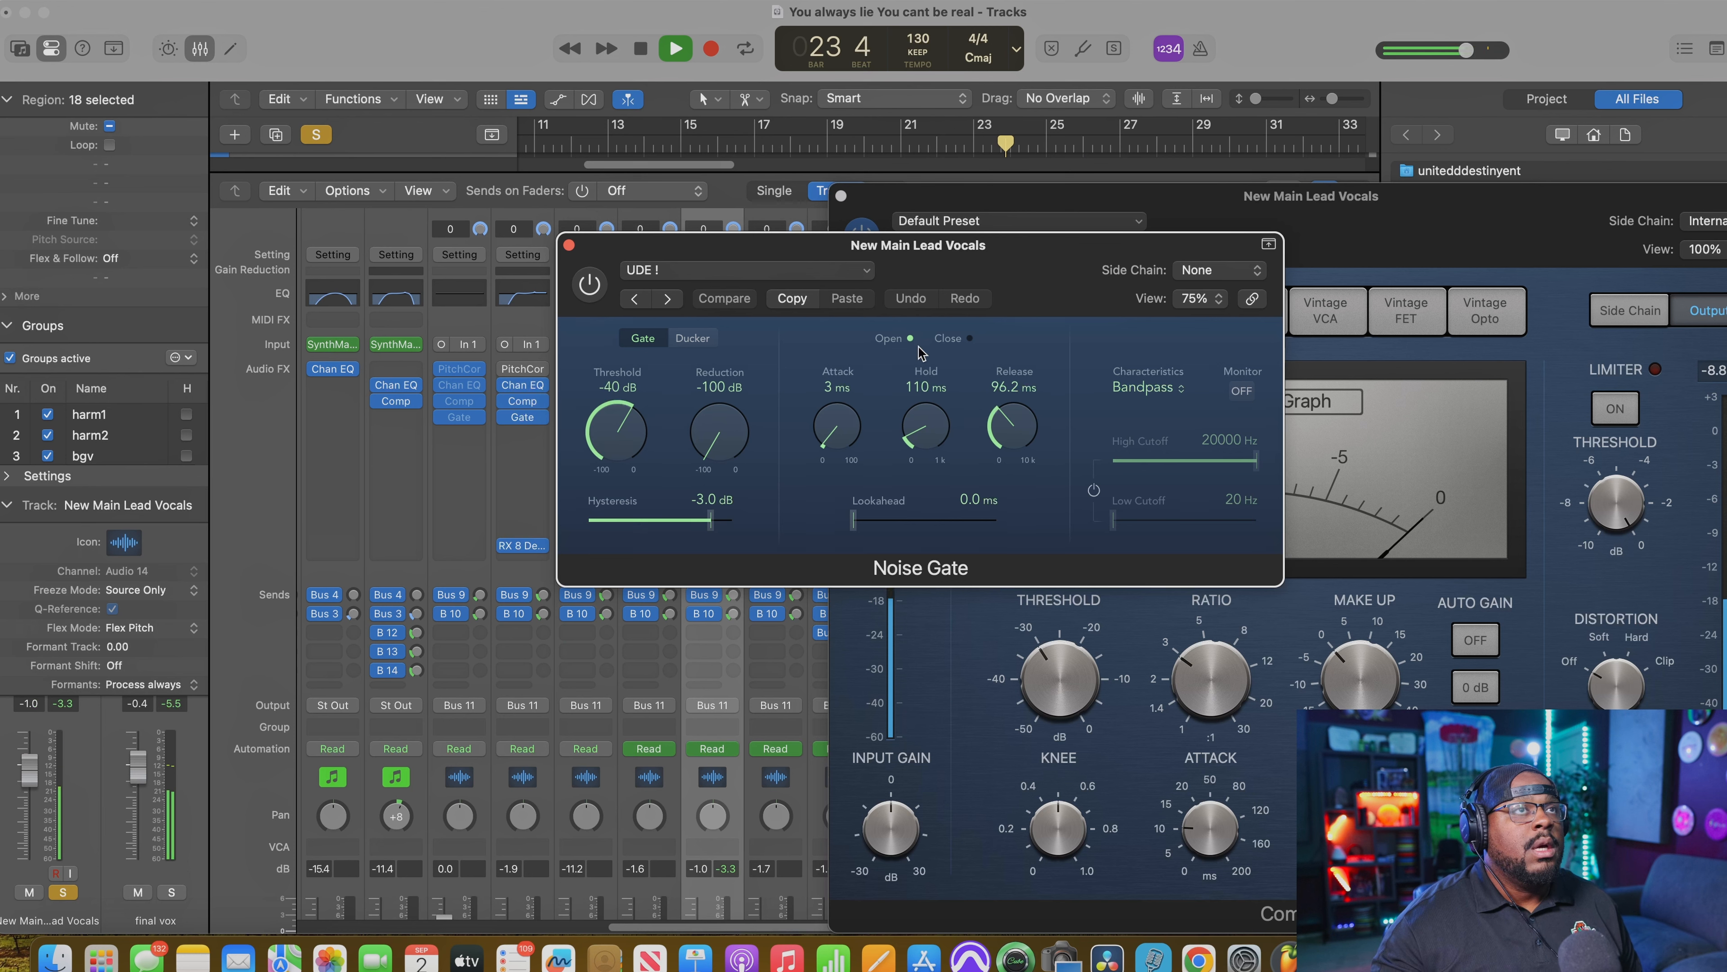
key("space")
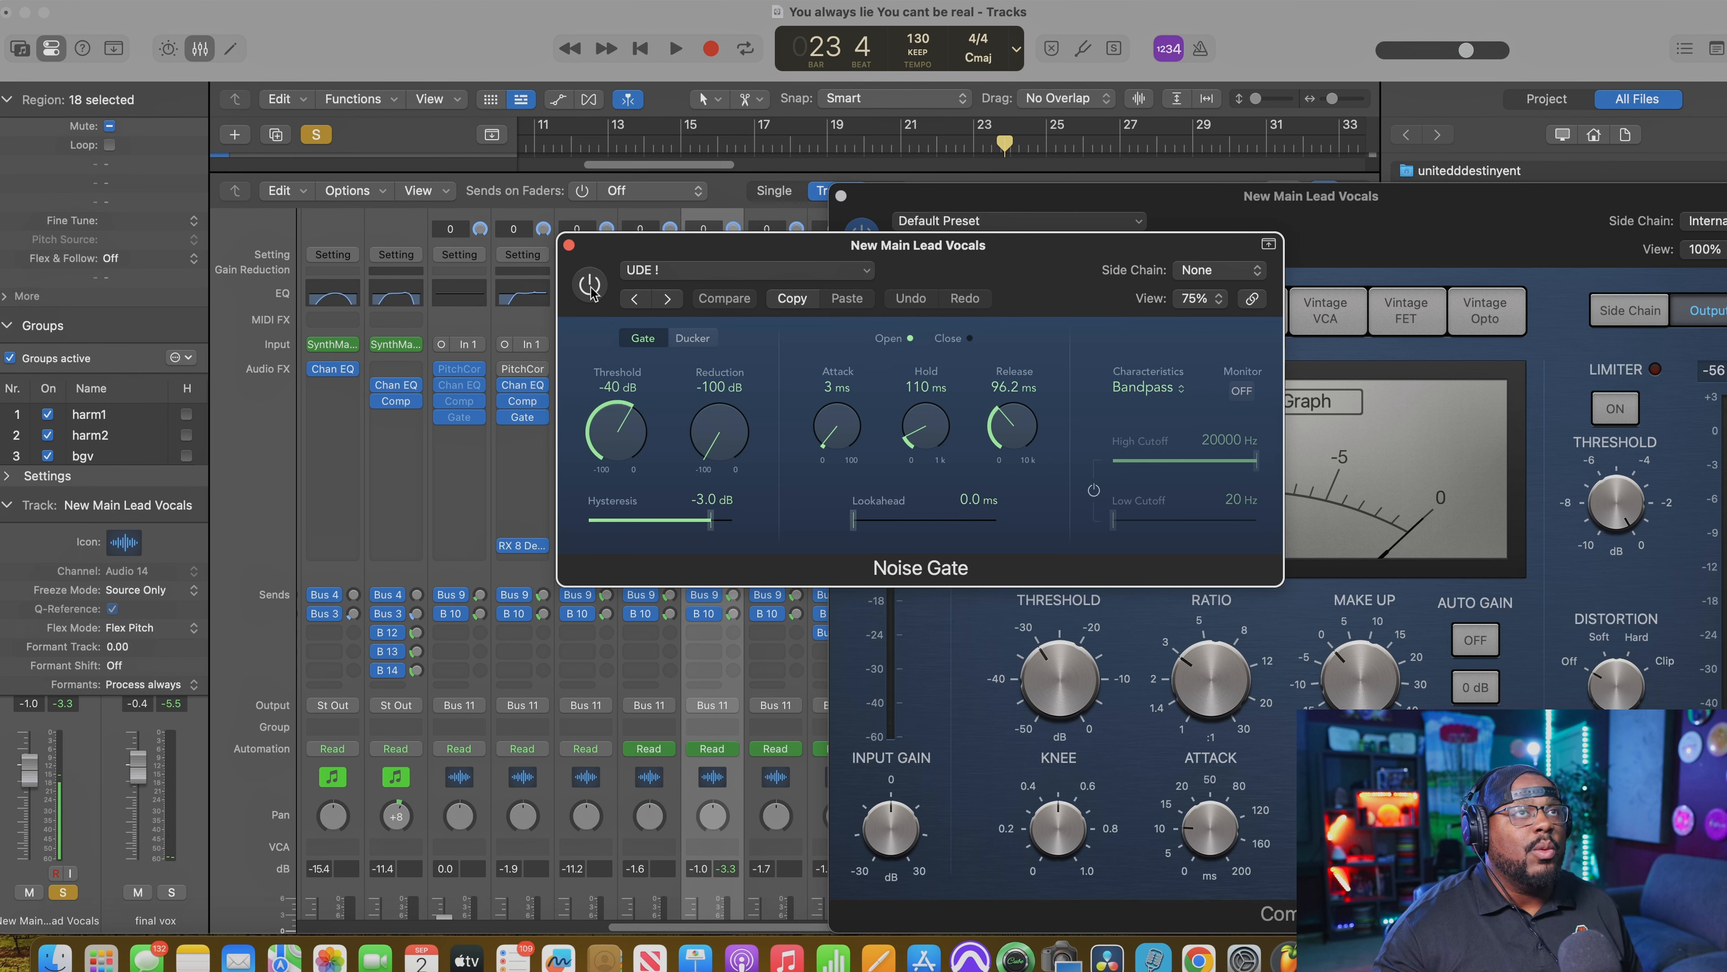
left_click(588, 287)
key("space")
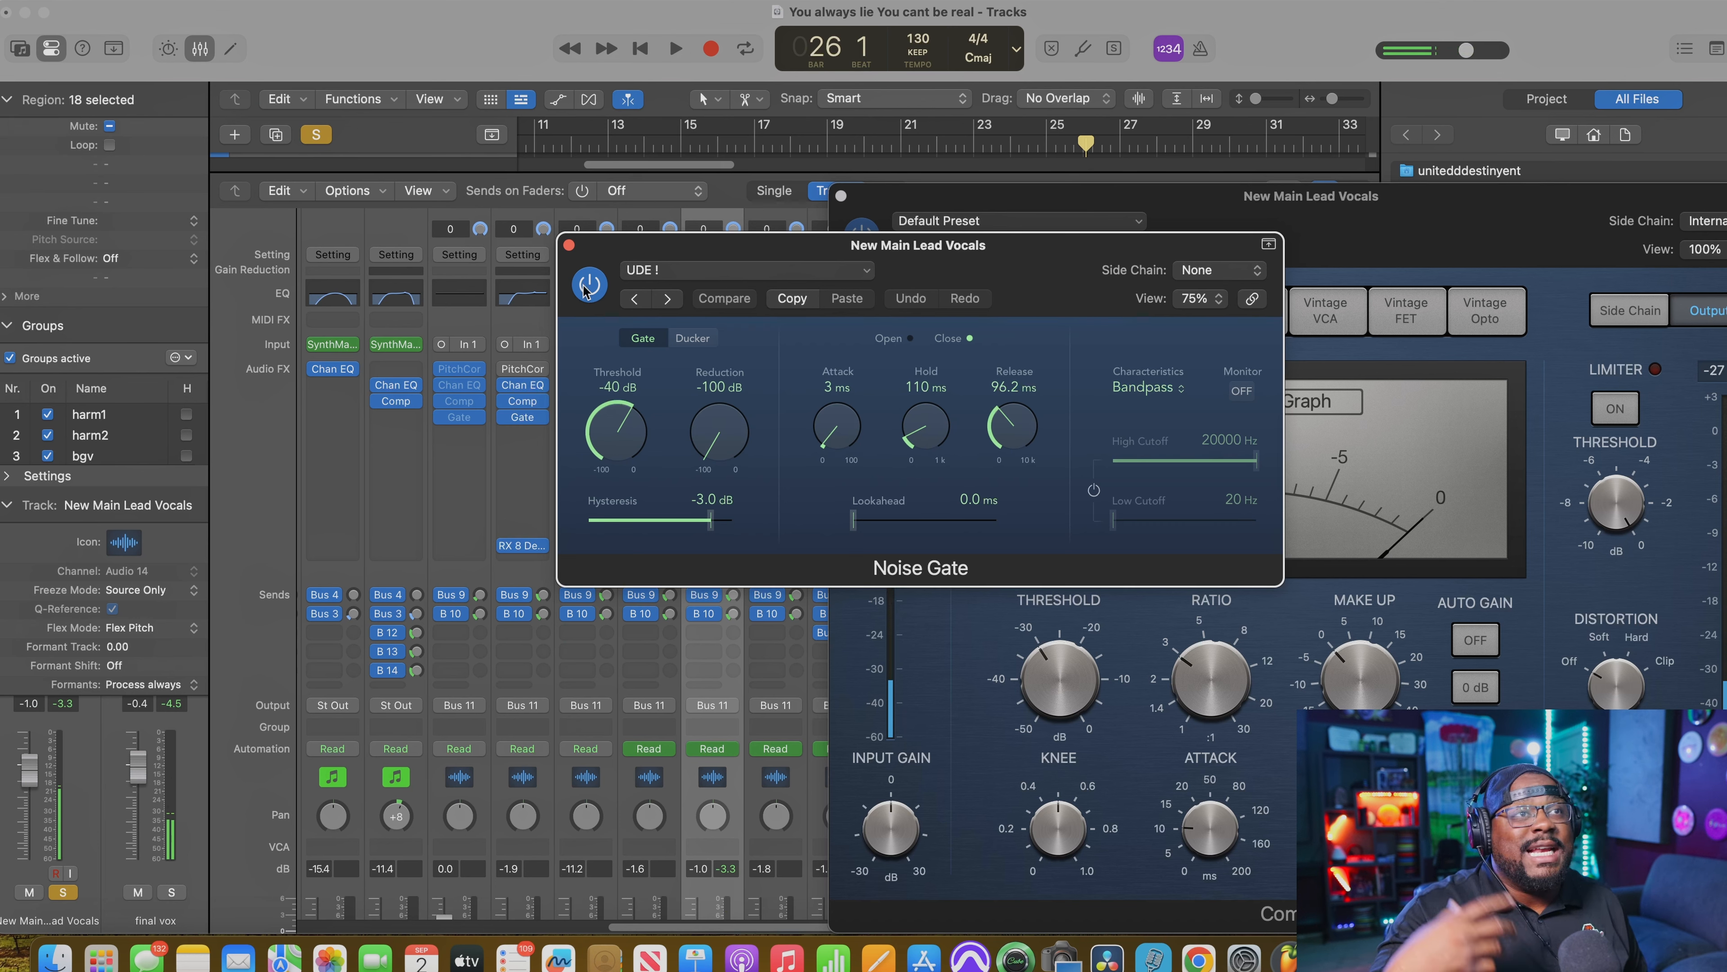
Step: Close the Noise Gate and Compressor windows and open the Ensemble plug-in on New Main Lead Vocals, clear of its channel strip
left_click(569, 245)
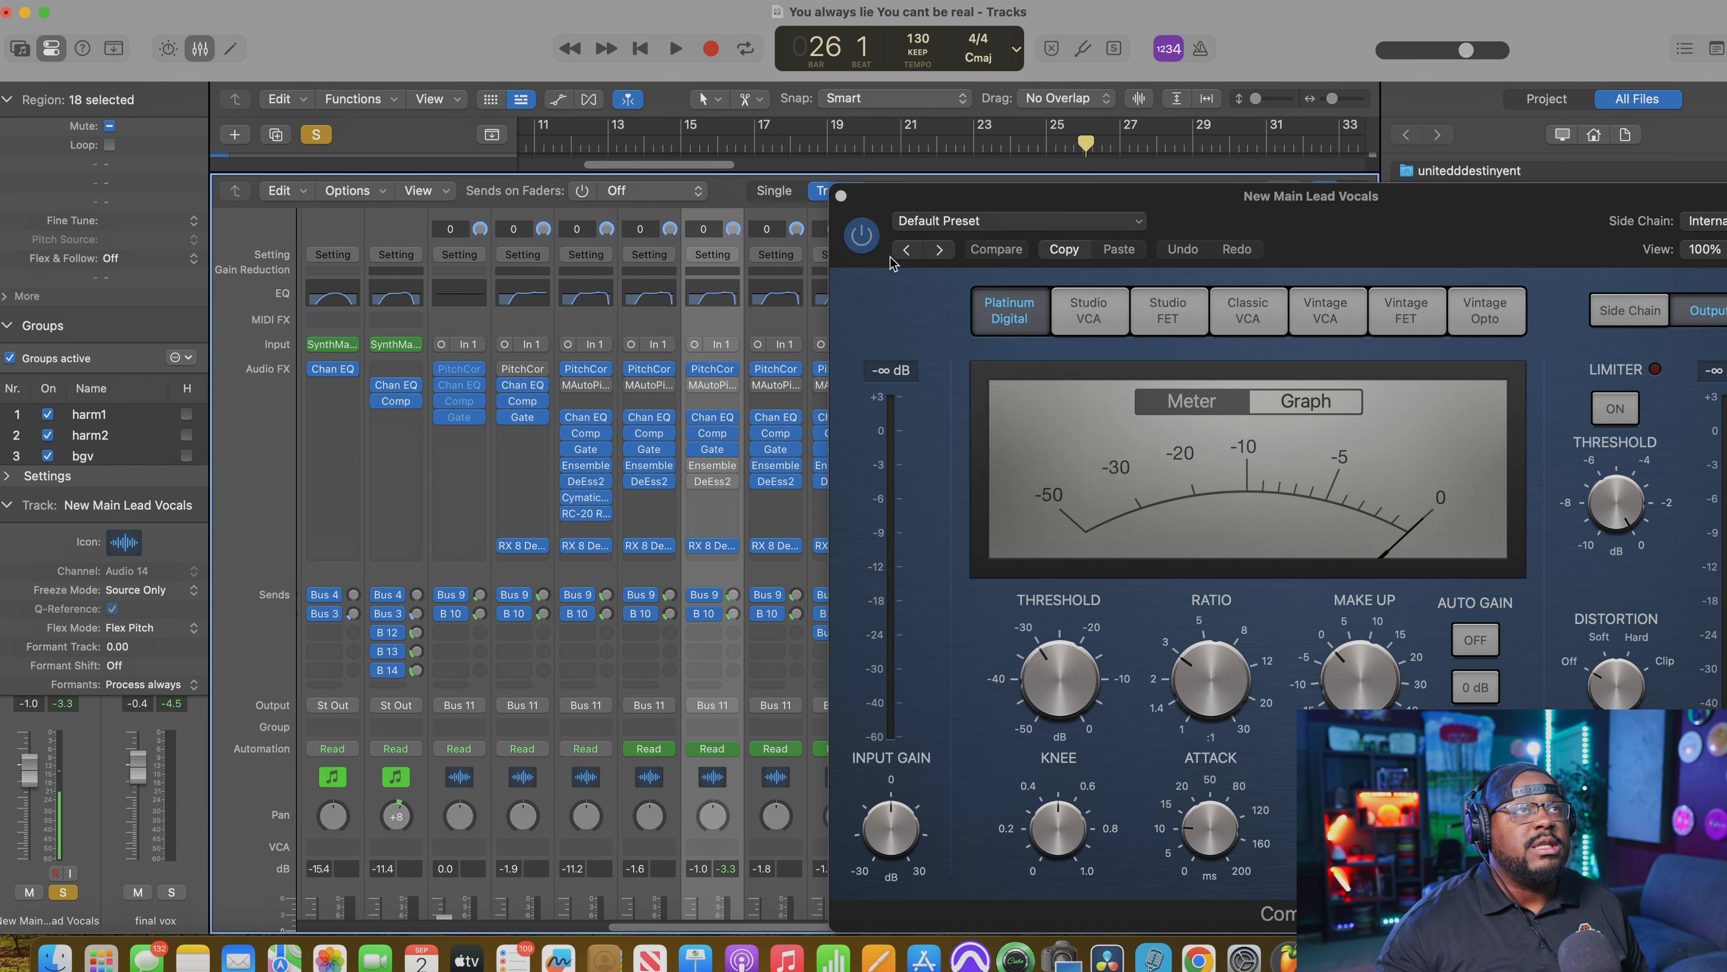
left_click(841, 199)
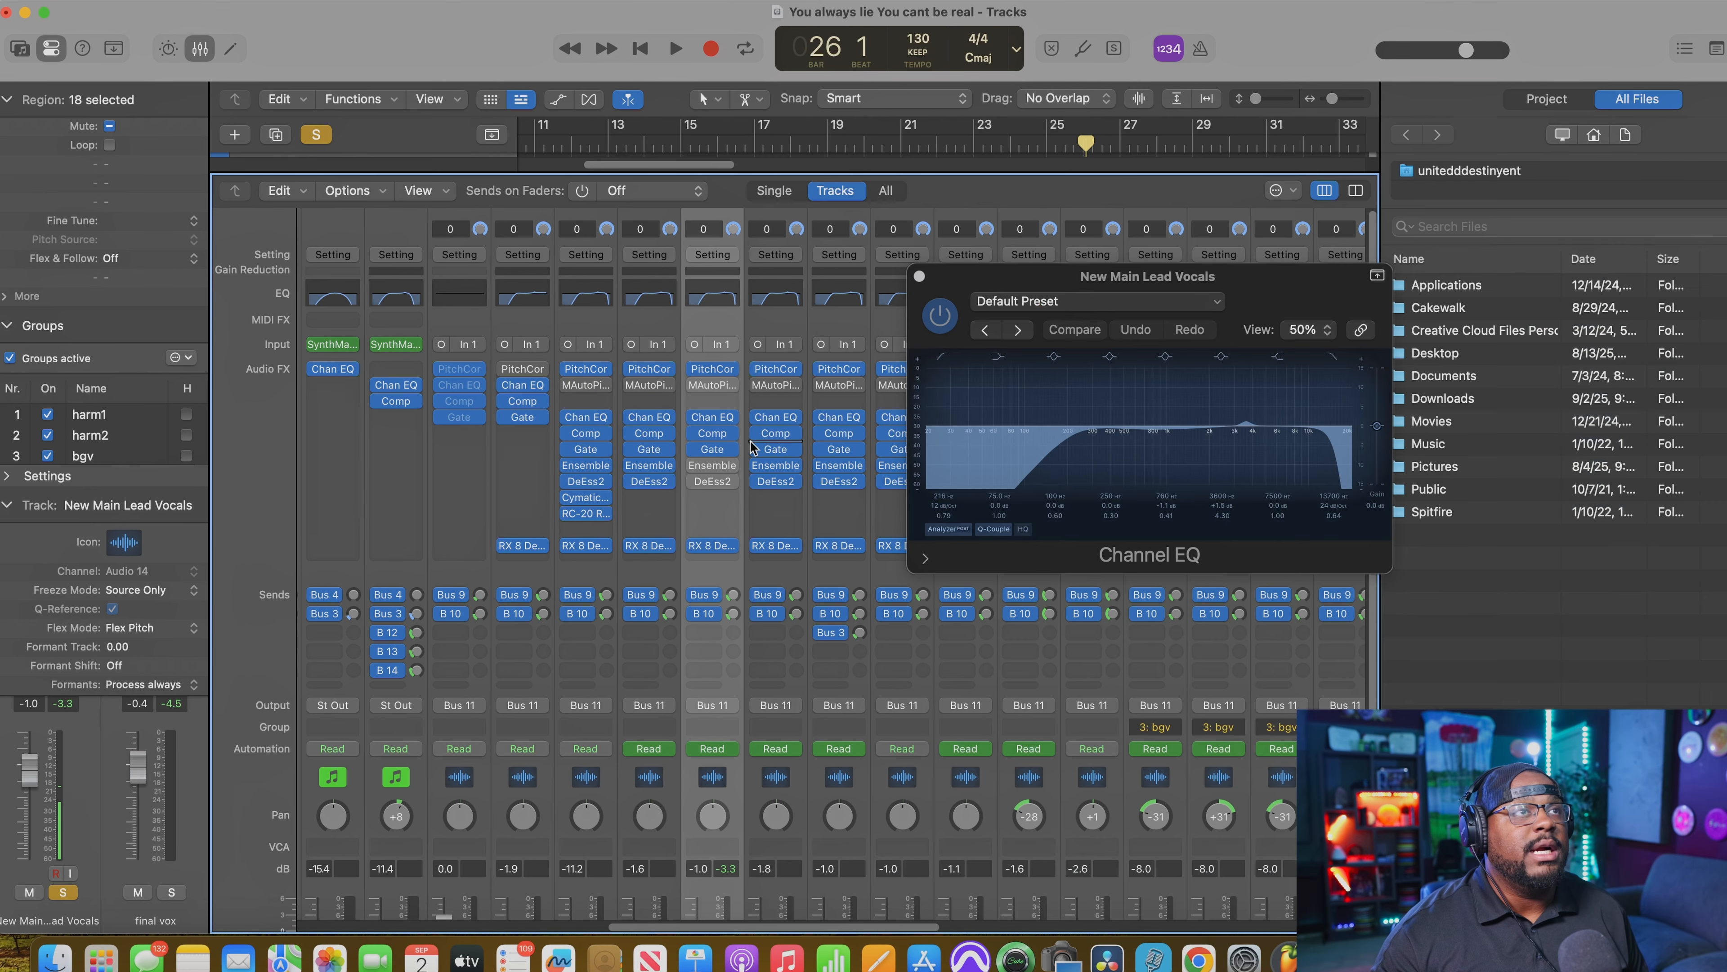
left_click(711, 467)
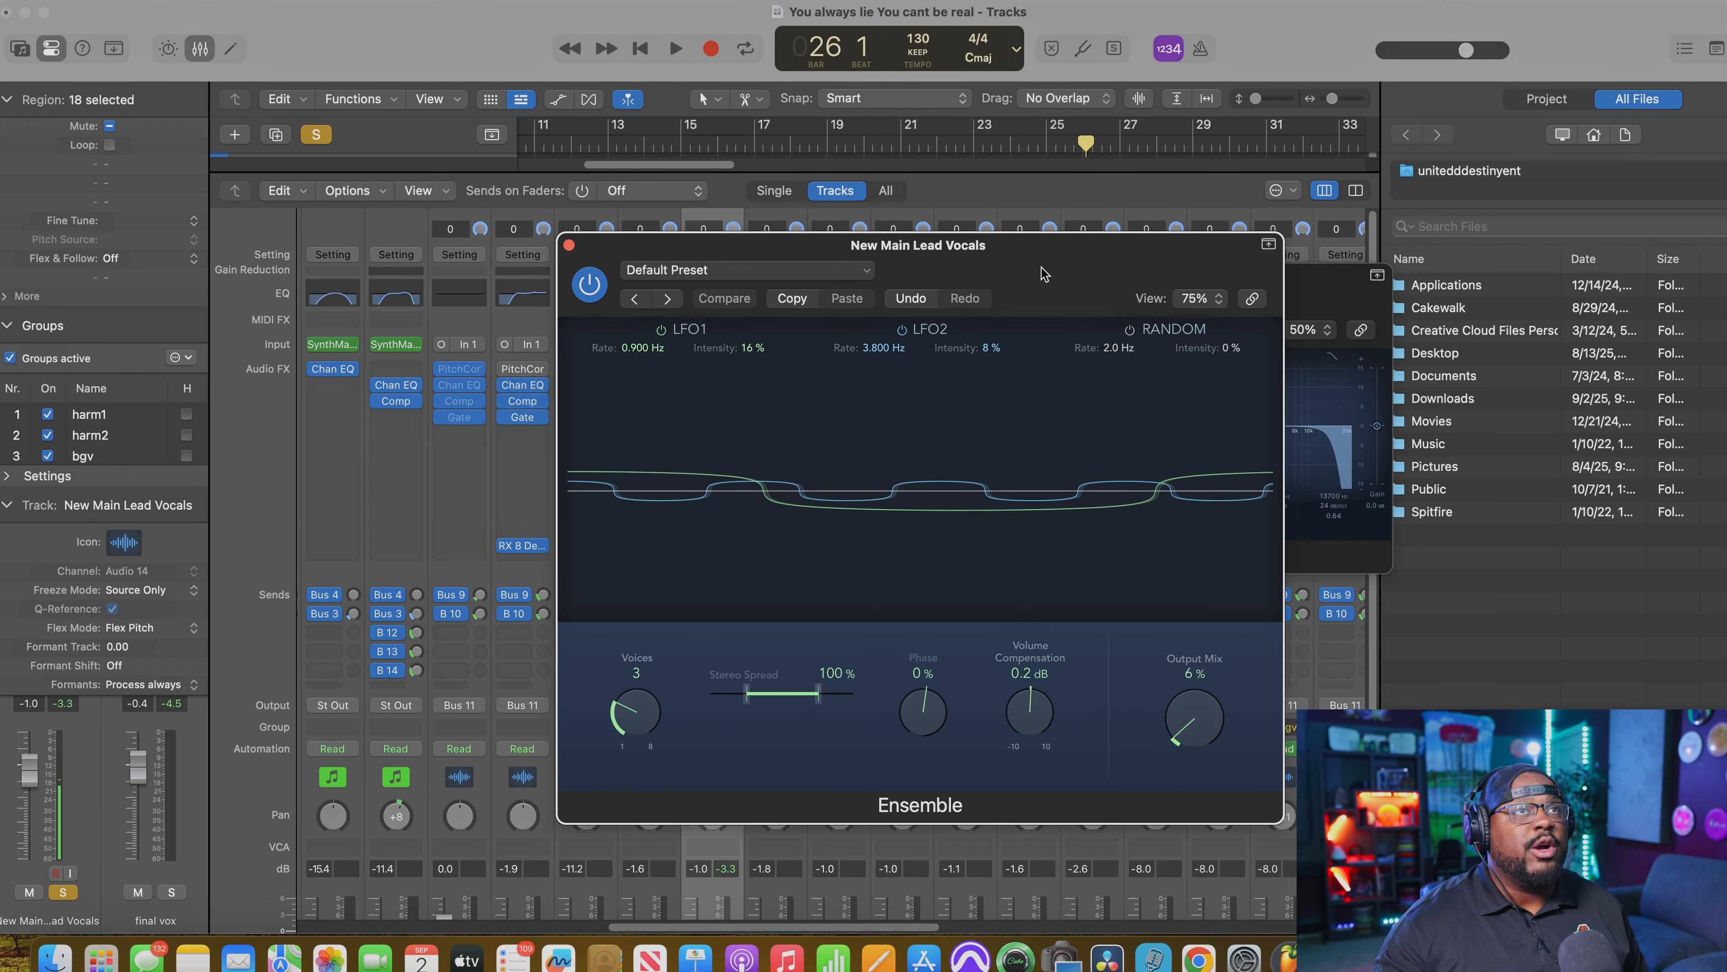
left_click_drag(1044, 267, 1323, 219)
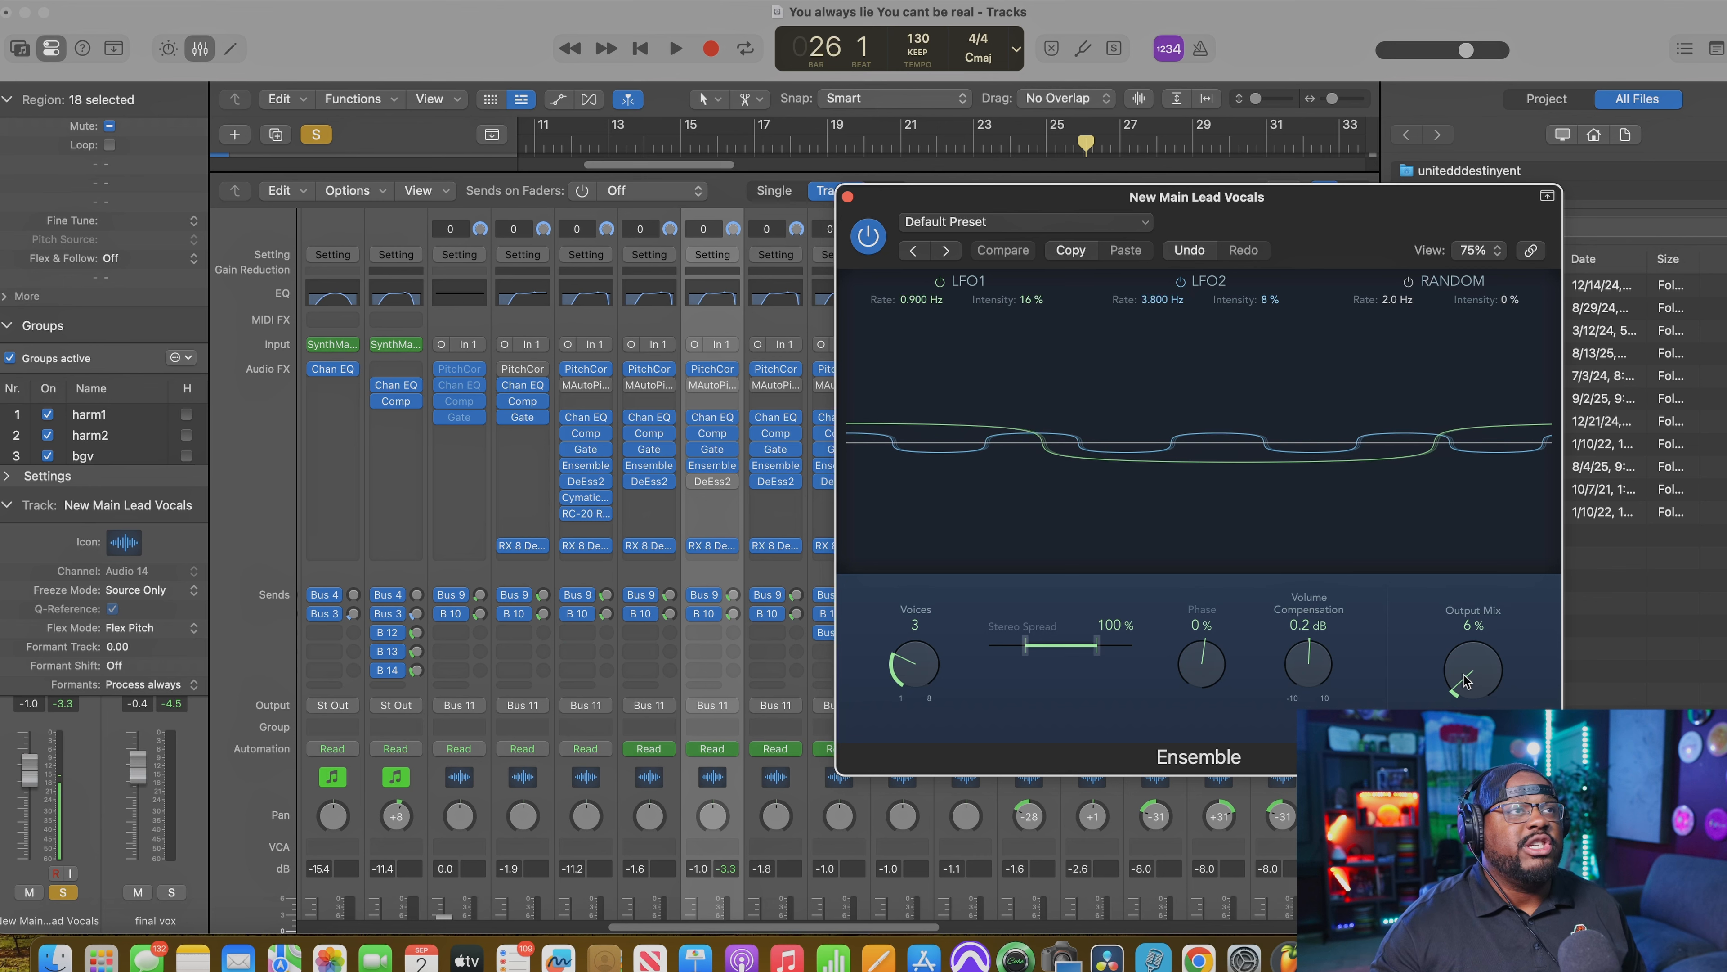
Step: Set the Ensemble Output Mix to 88% while playing the soloed lead vocal phrase
key("space")
left_click_drag(1464, 680, 1501, 574)
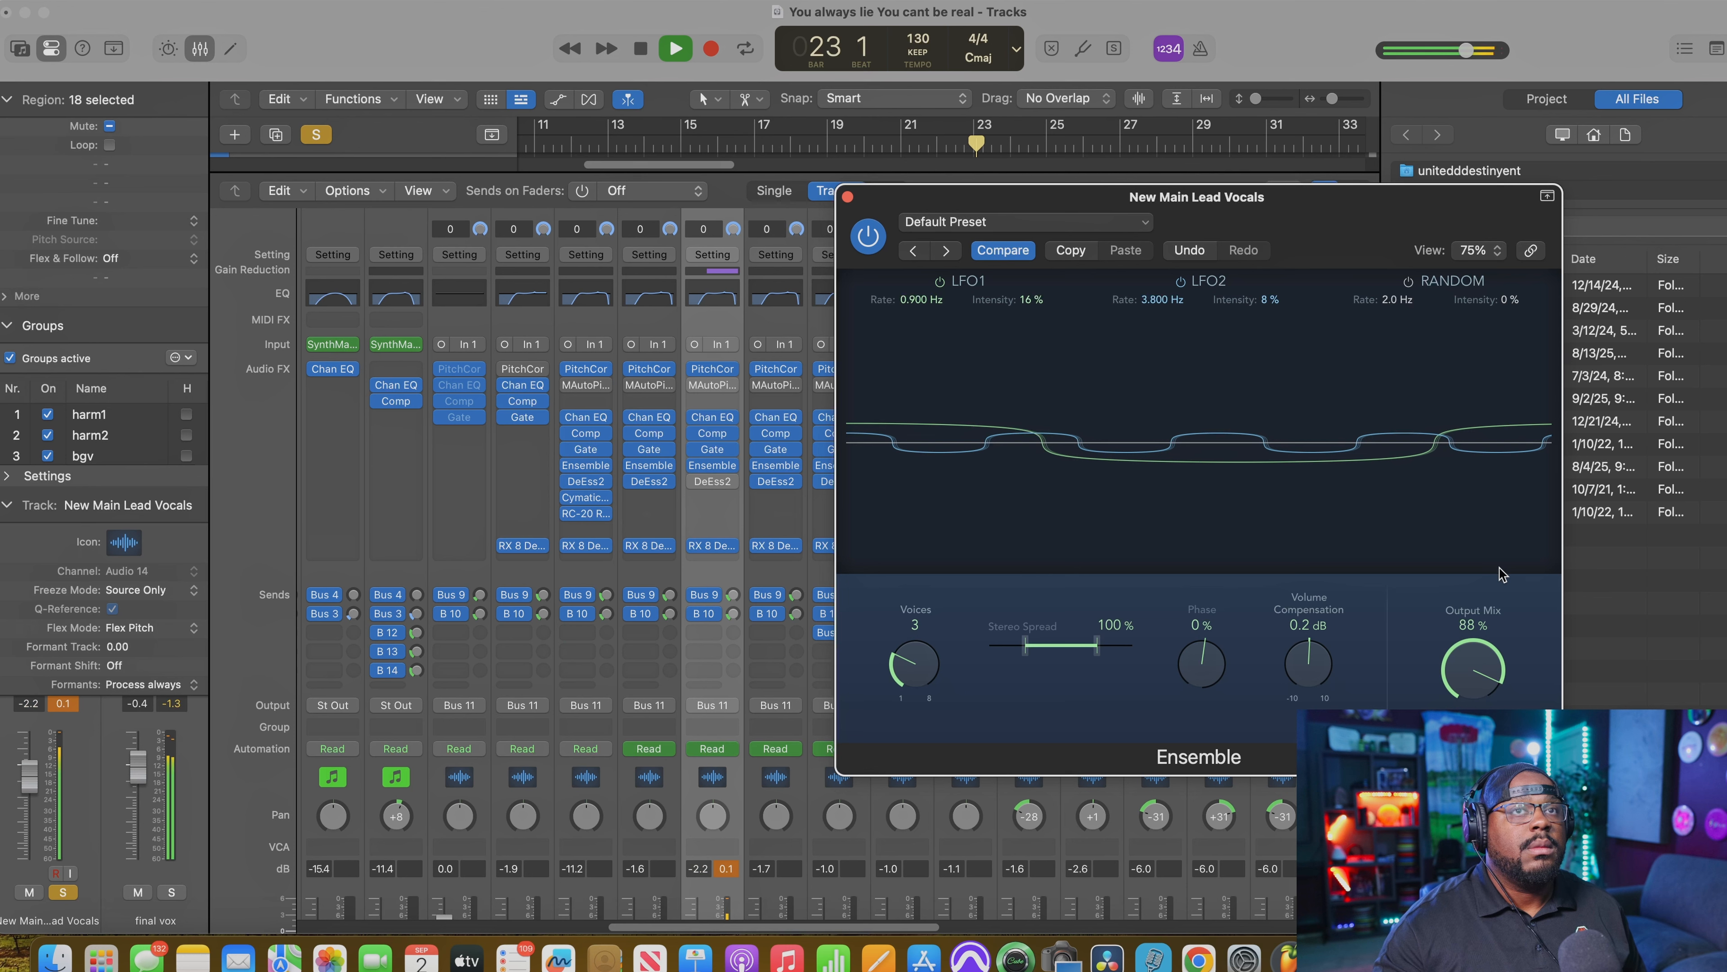
key("space")
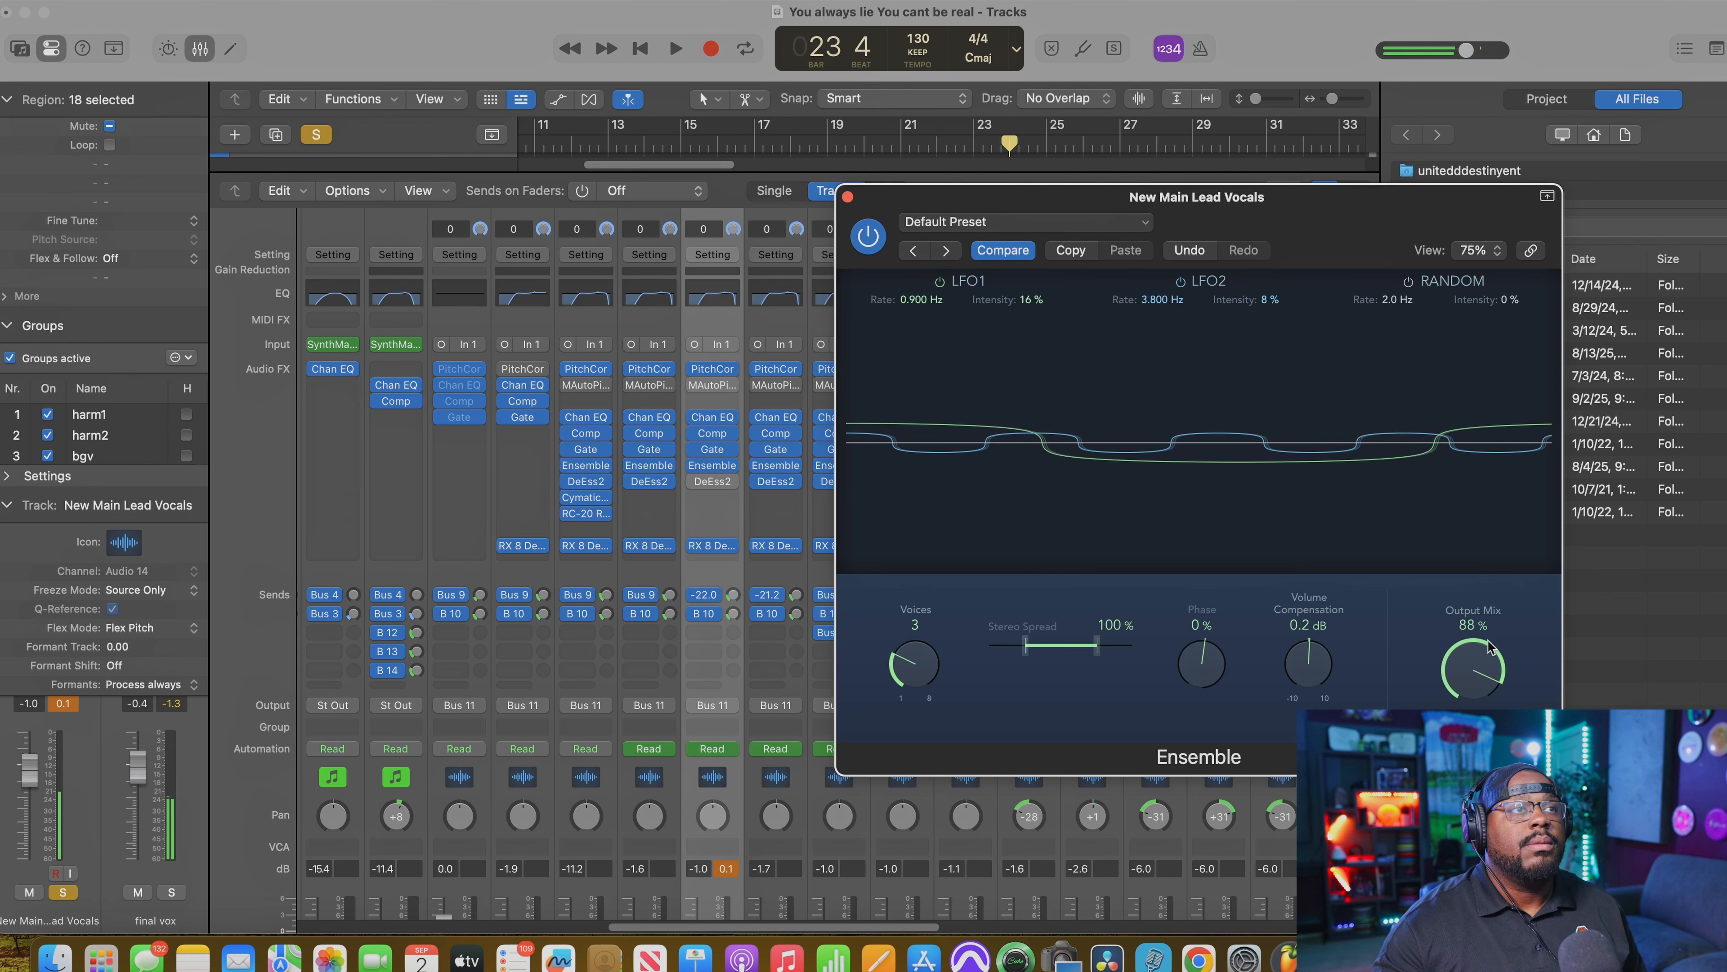
Step: Replay the soloed vocal phrase while lowering the Ensemble Output Mix to 63%
key("space")
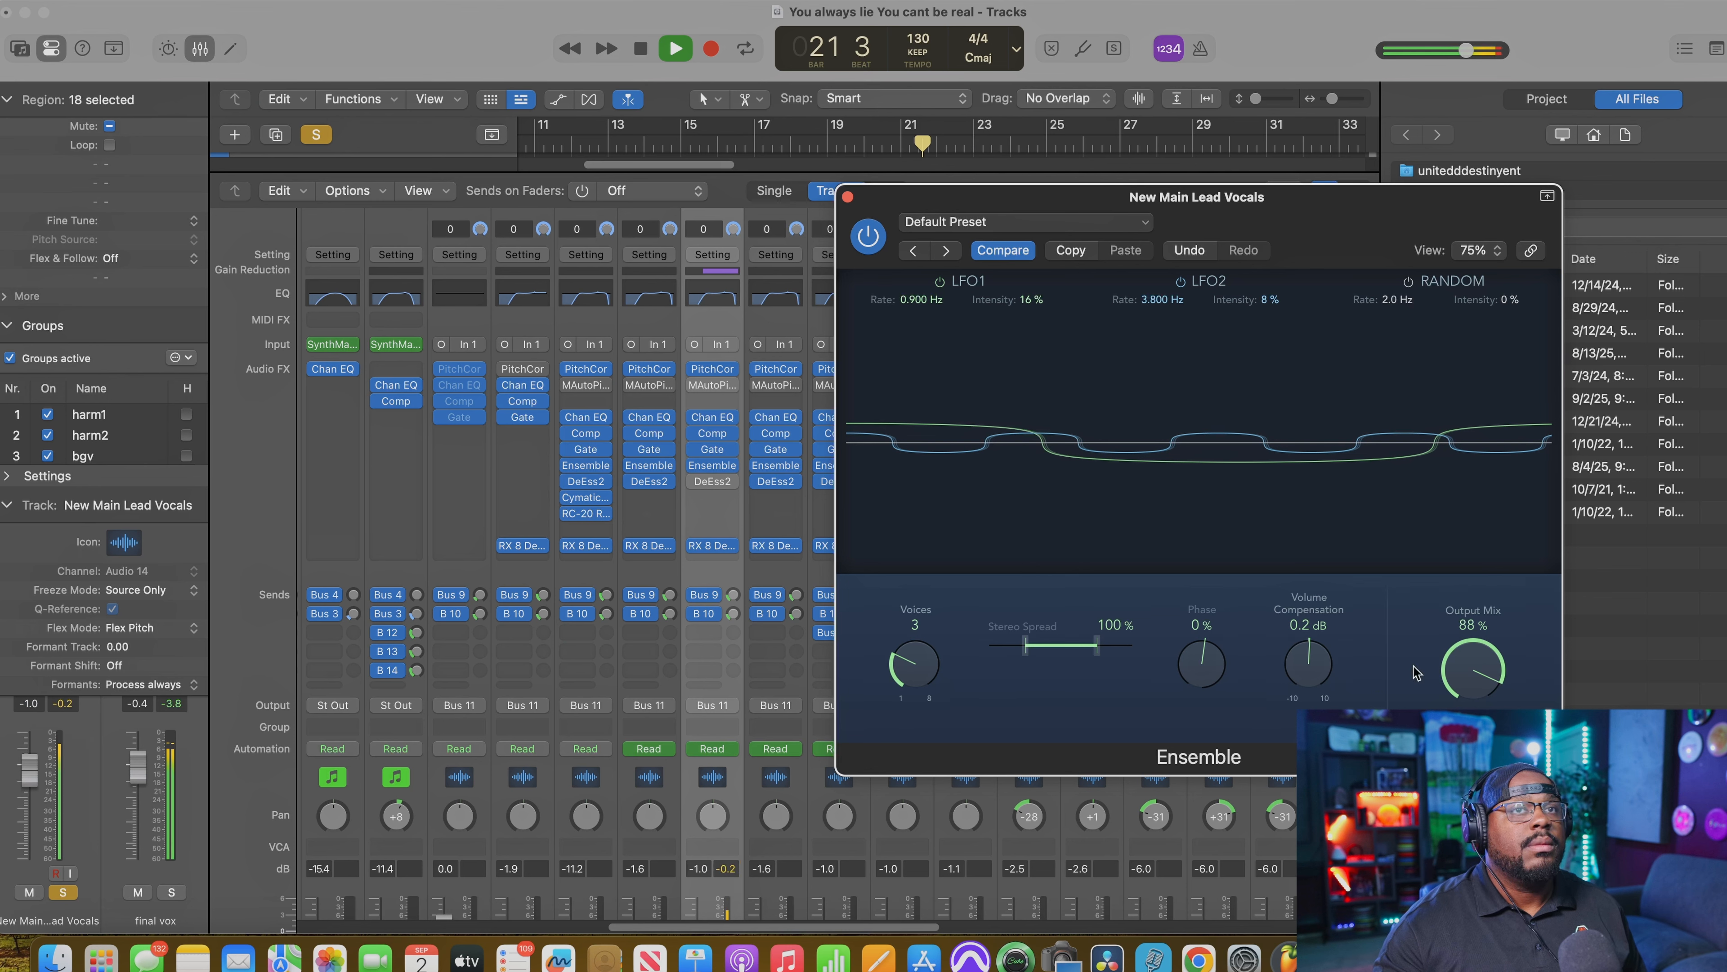
mouse_move(1475, 671)
left_mouse_down()
mouse_move(1477, 706)
mouse_move(1469, 689)
left_mouse_up()
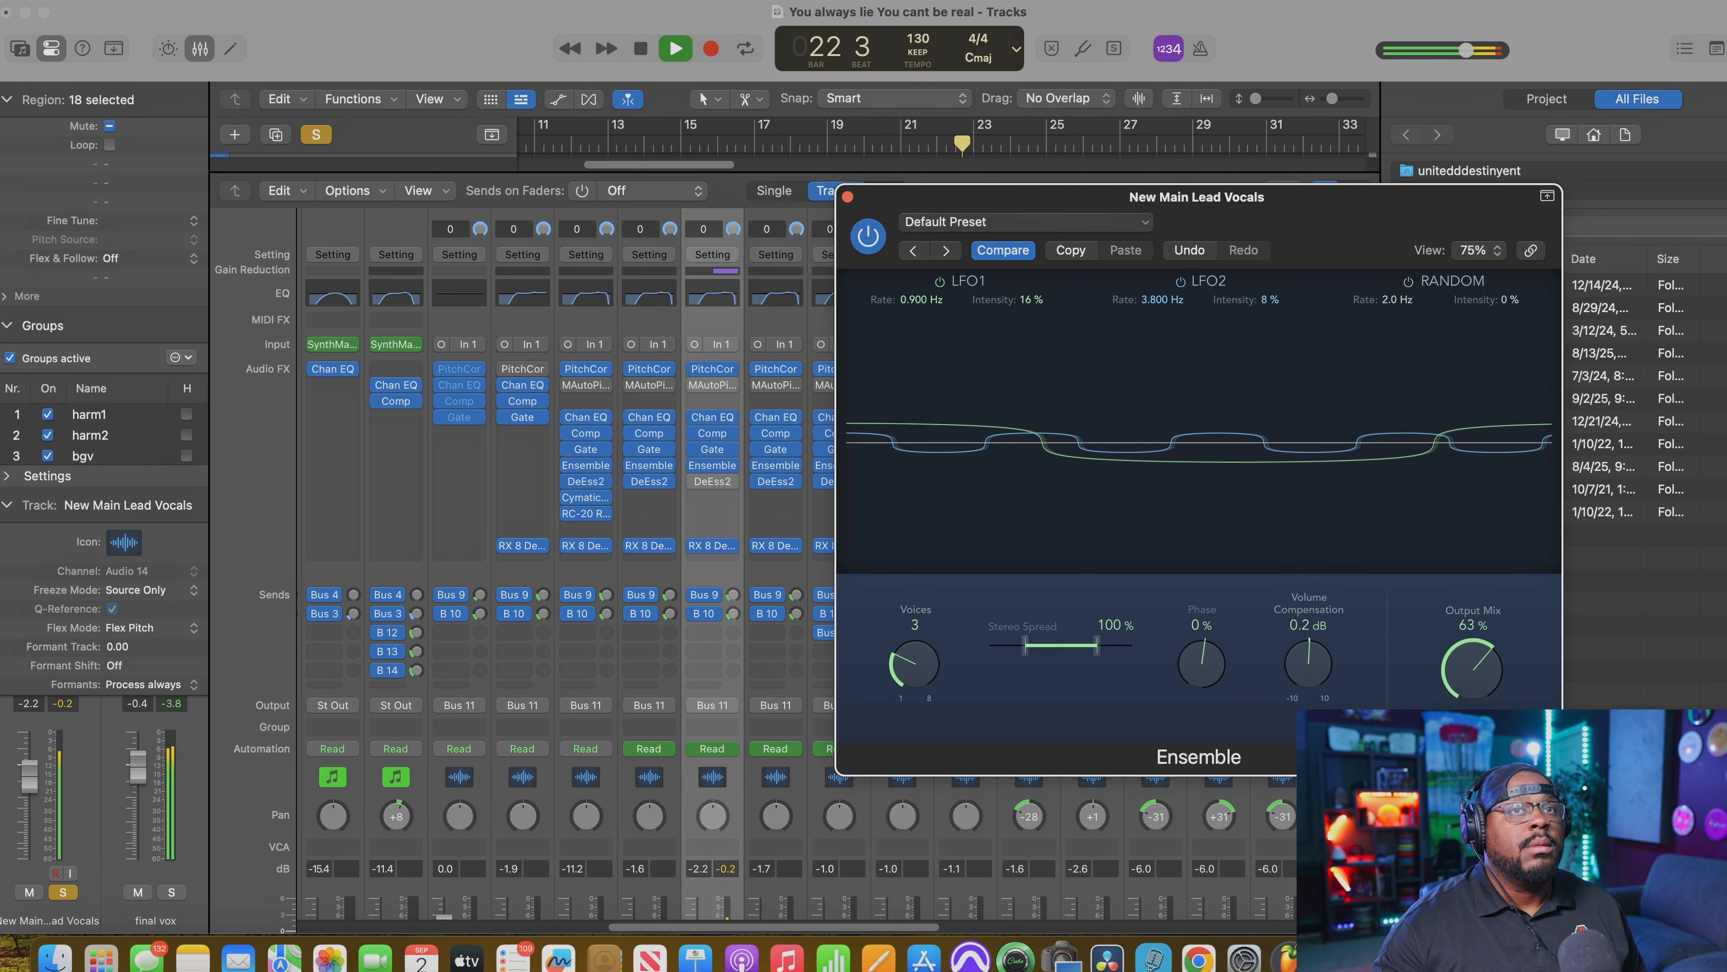
key("space")
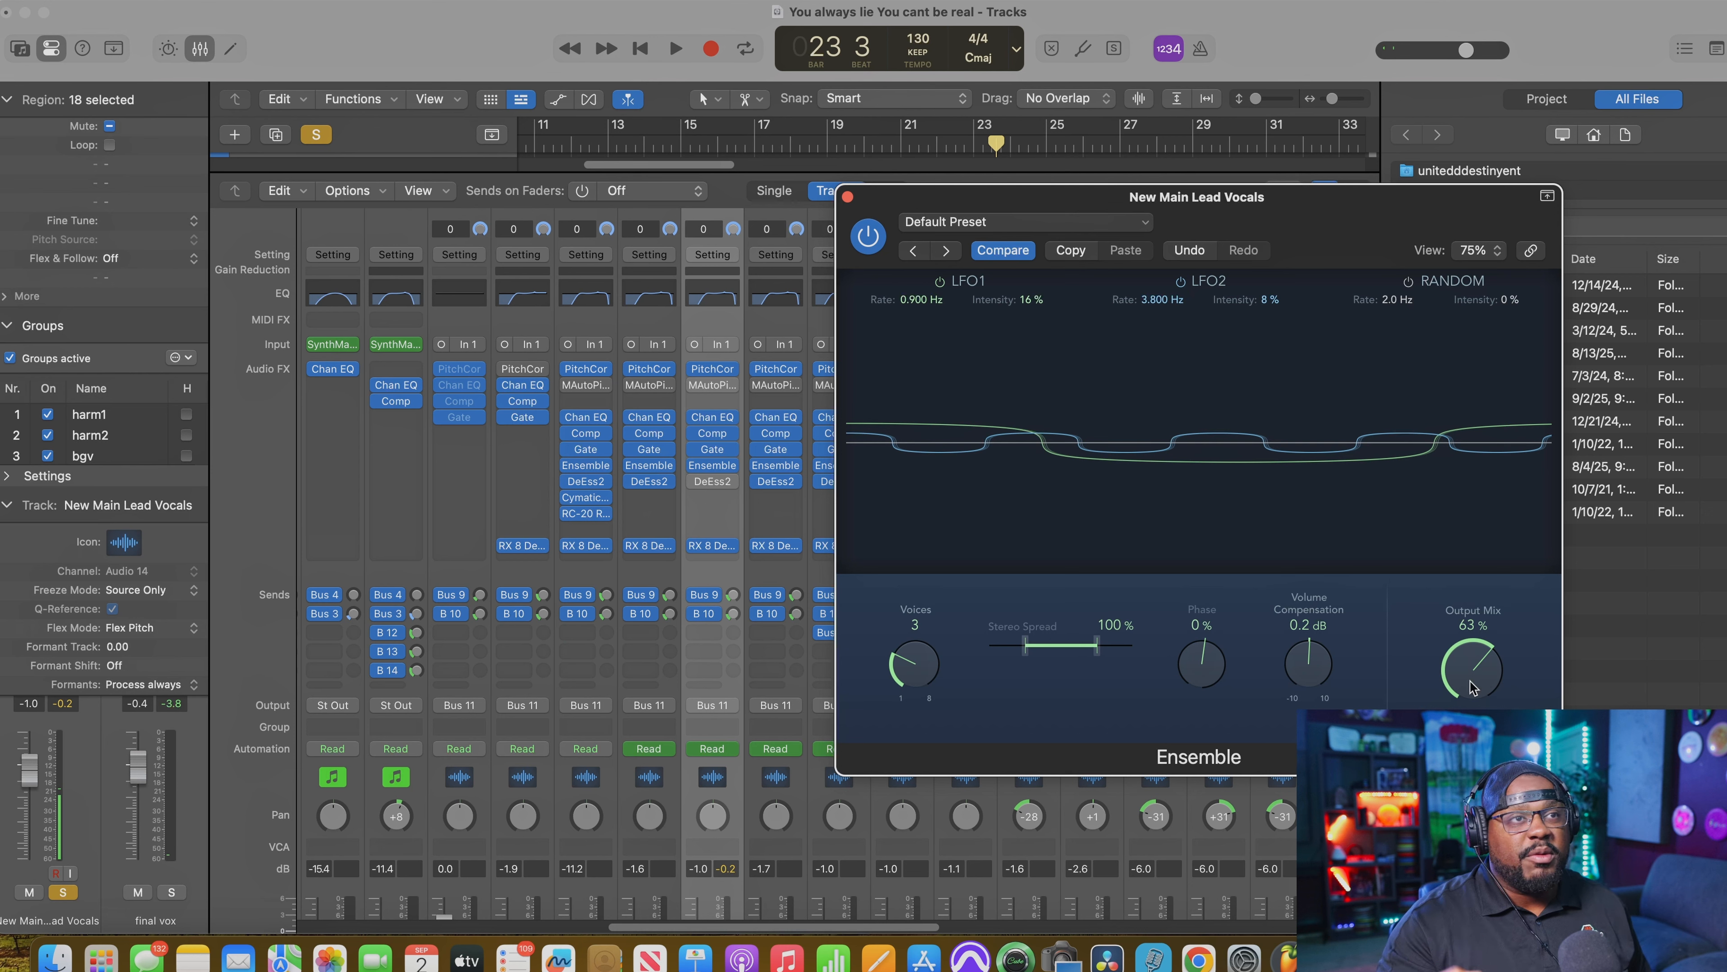
Step: Set the Ensemble Output Mix to 6%, unsolo the lead vocal, and start playback of the full mix
left_click_drag(1469, 684, 1469, 764)
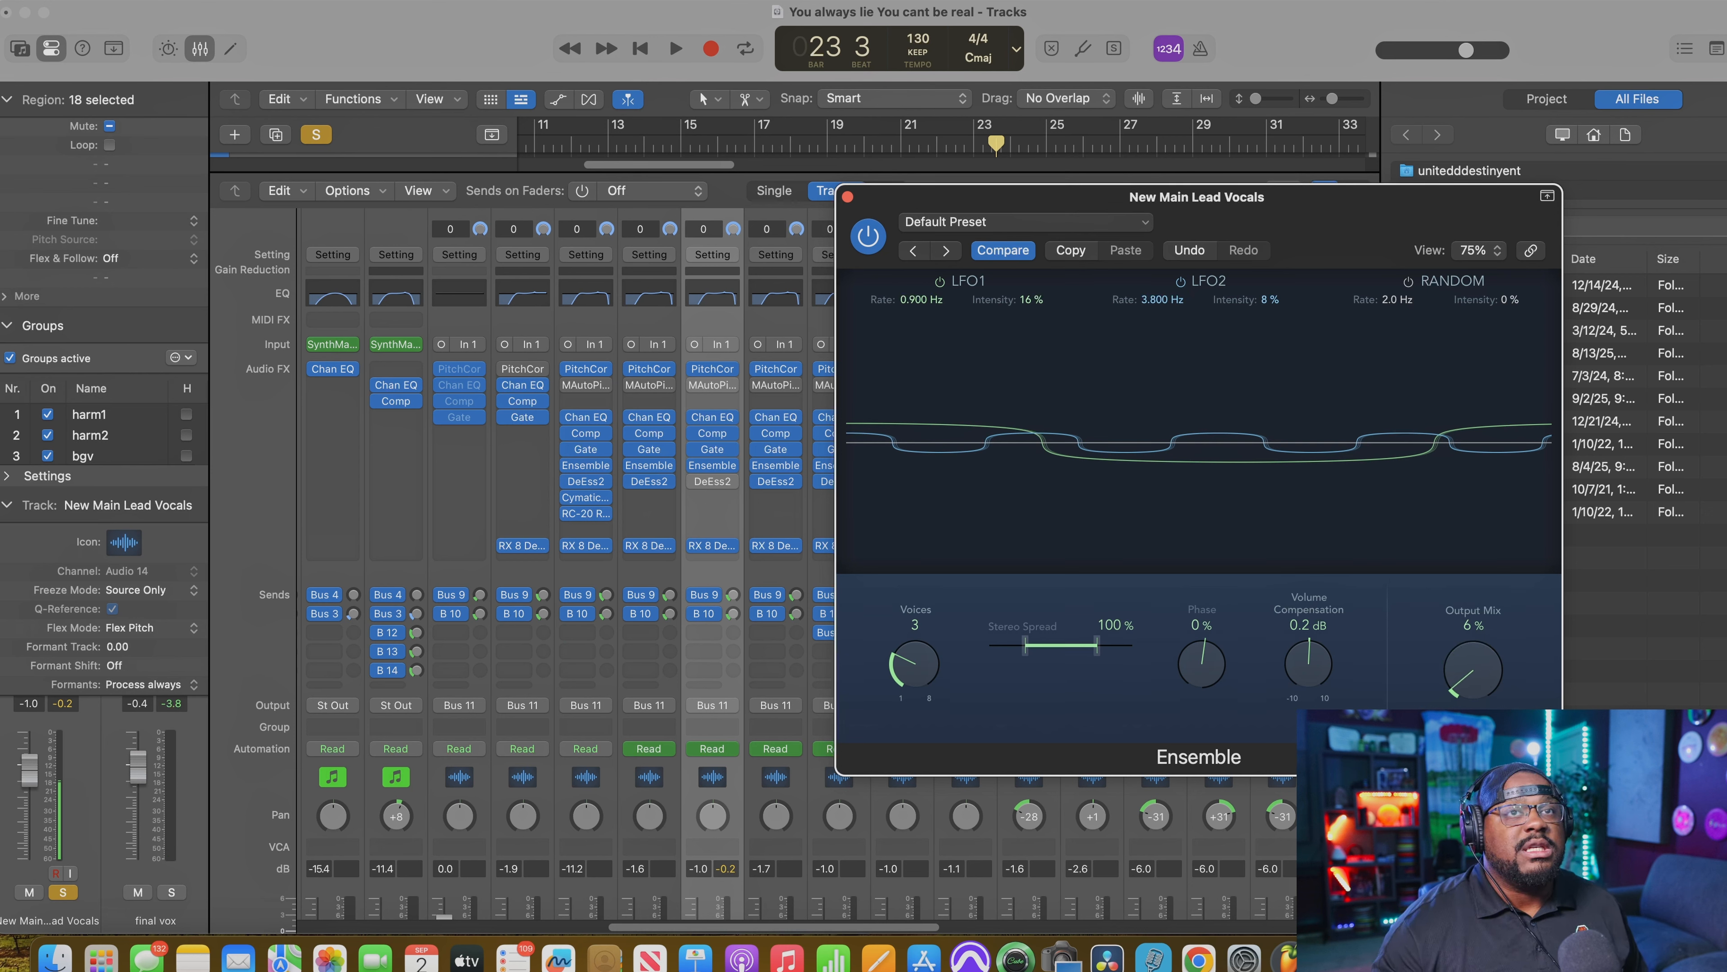
scroll(714, 693, "down", 1)
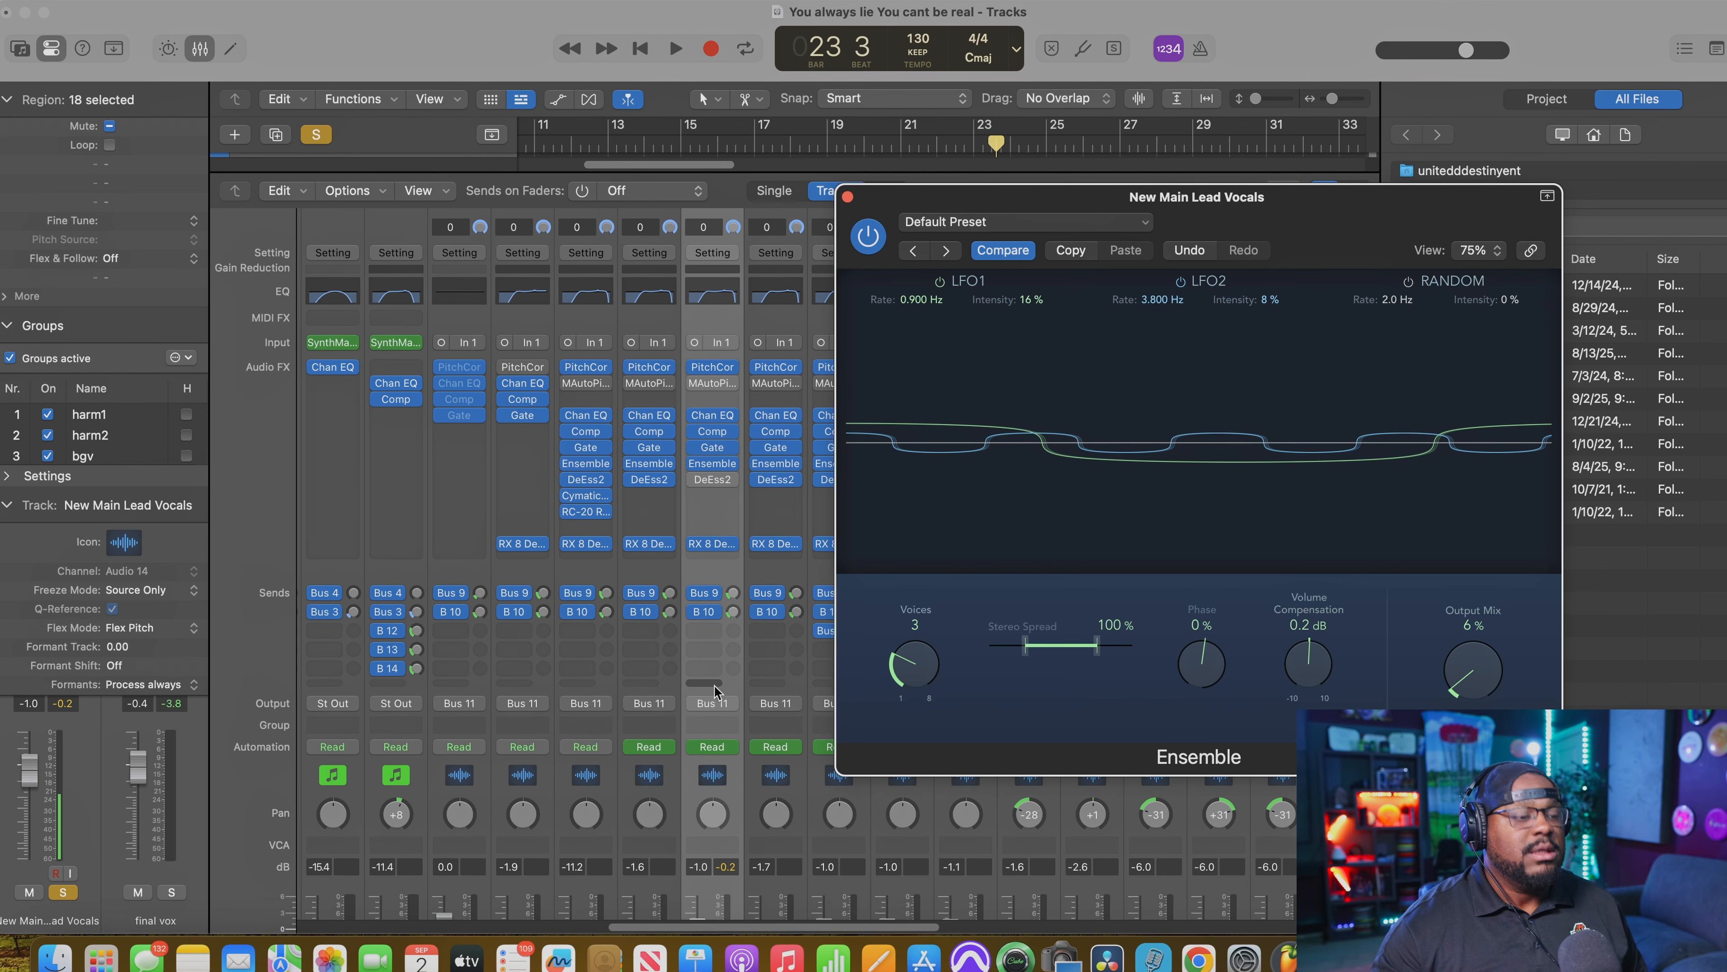
key("s")
key("space")
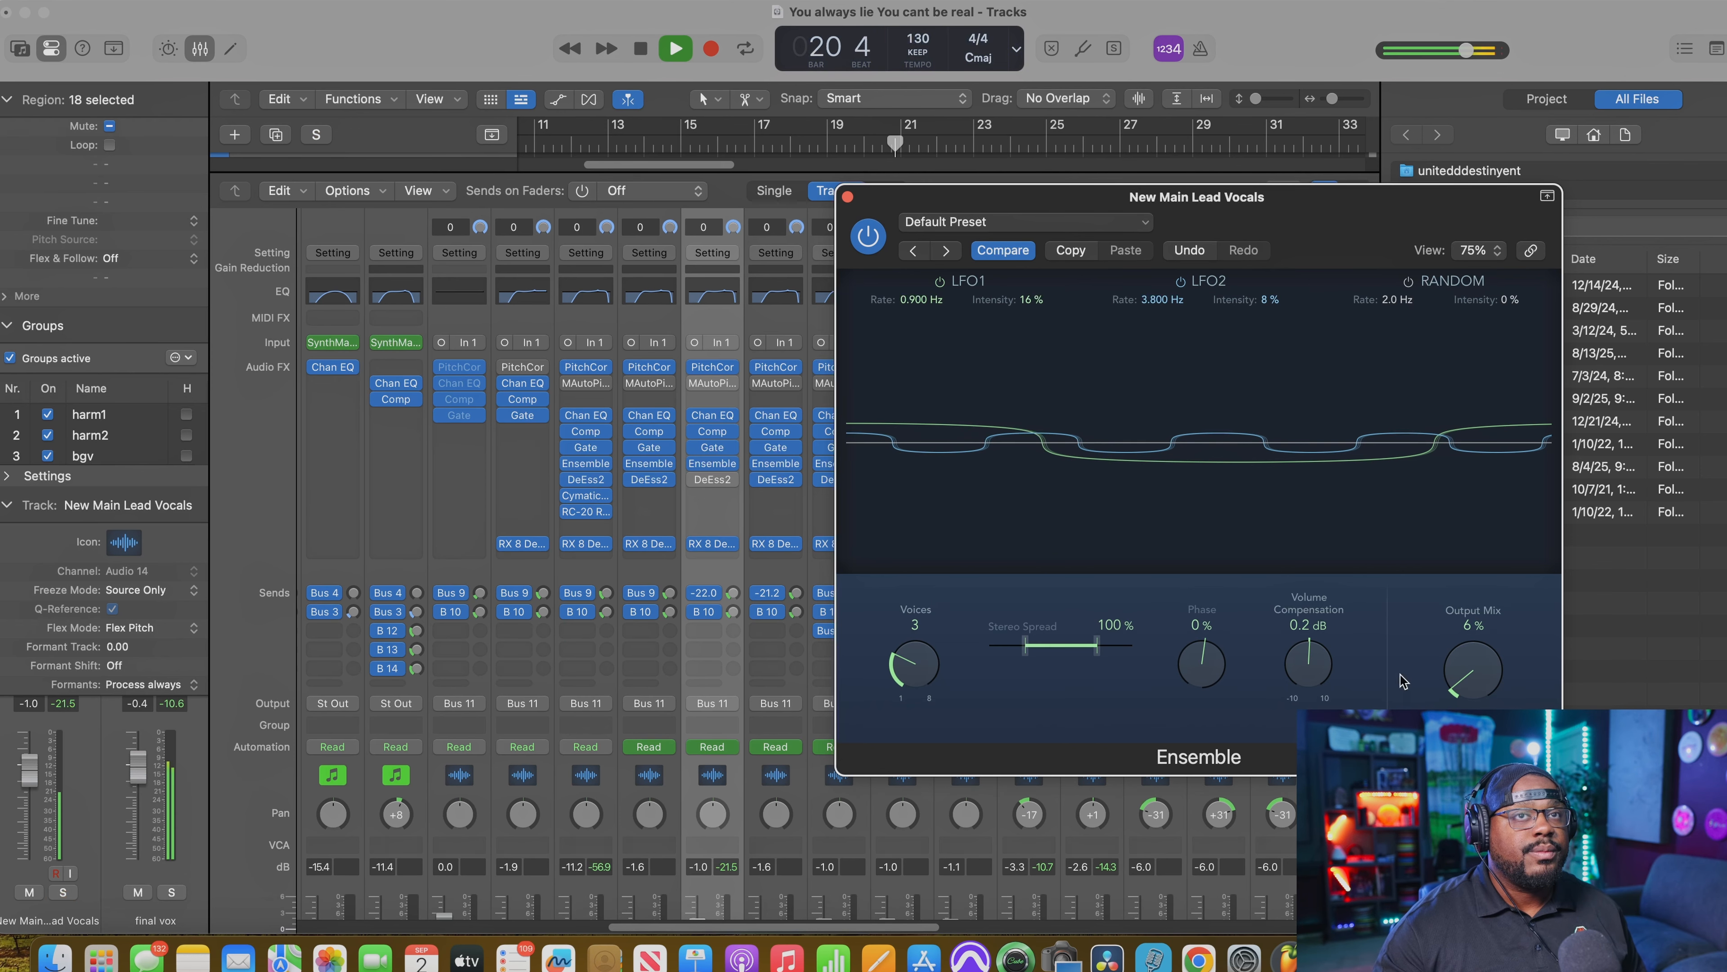
Step: Audition the Ensemble Output Mix at 58% within the full mix, stop playback, and return it to 6%
left_click_drag(1469, 668, 1481, 535)
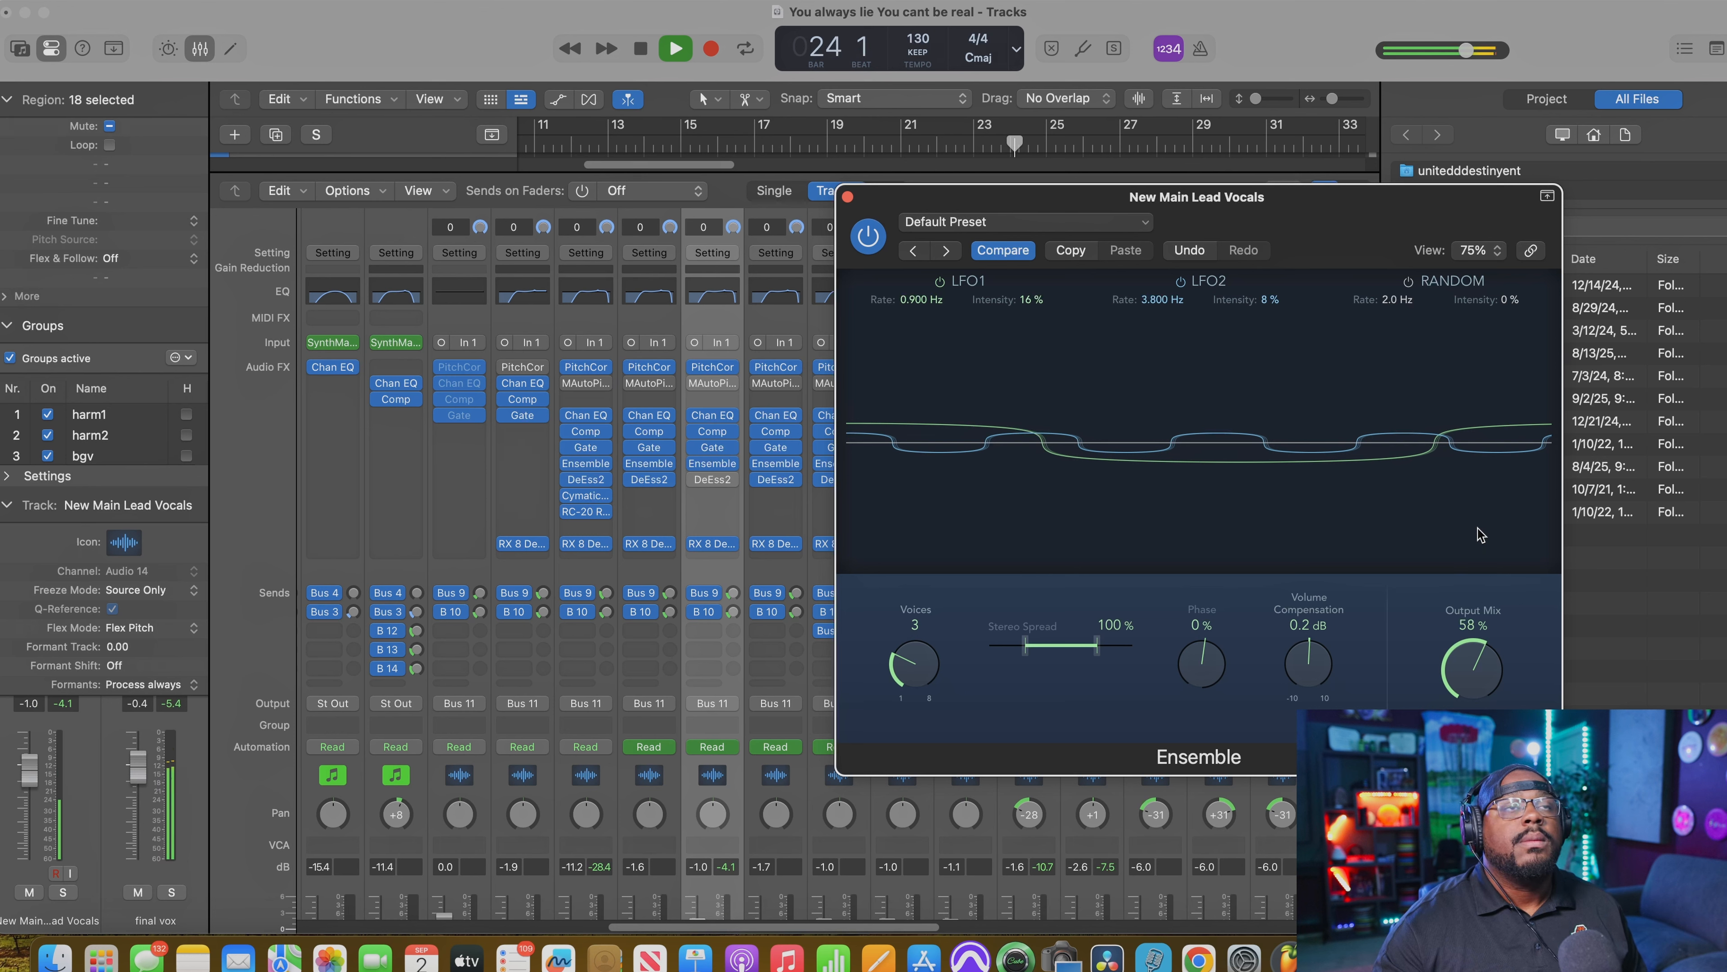
key("space")
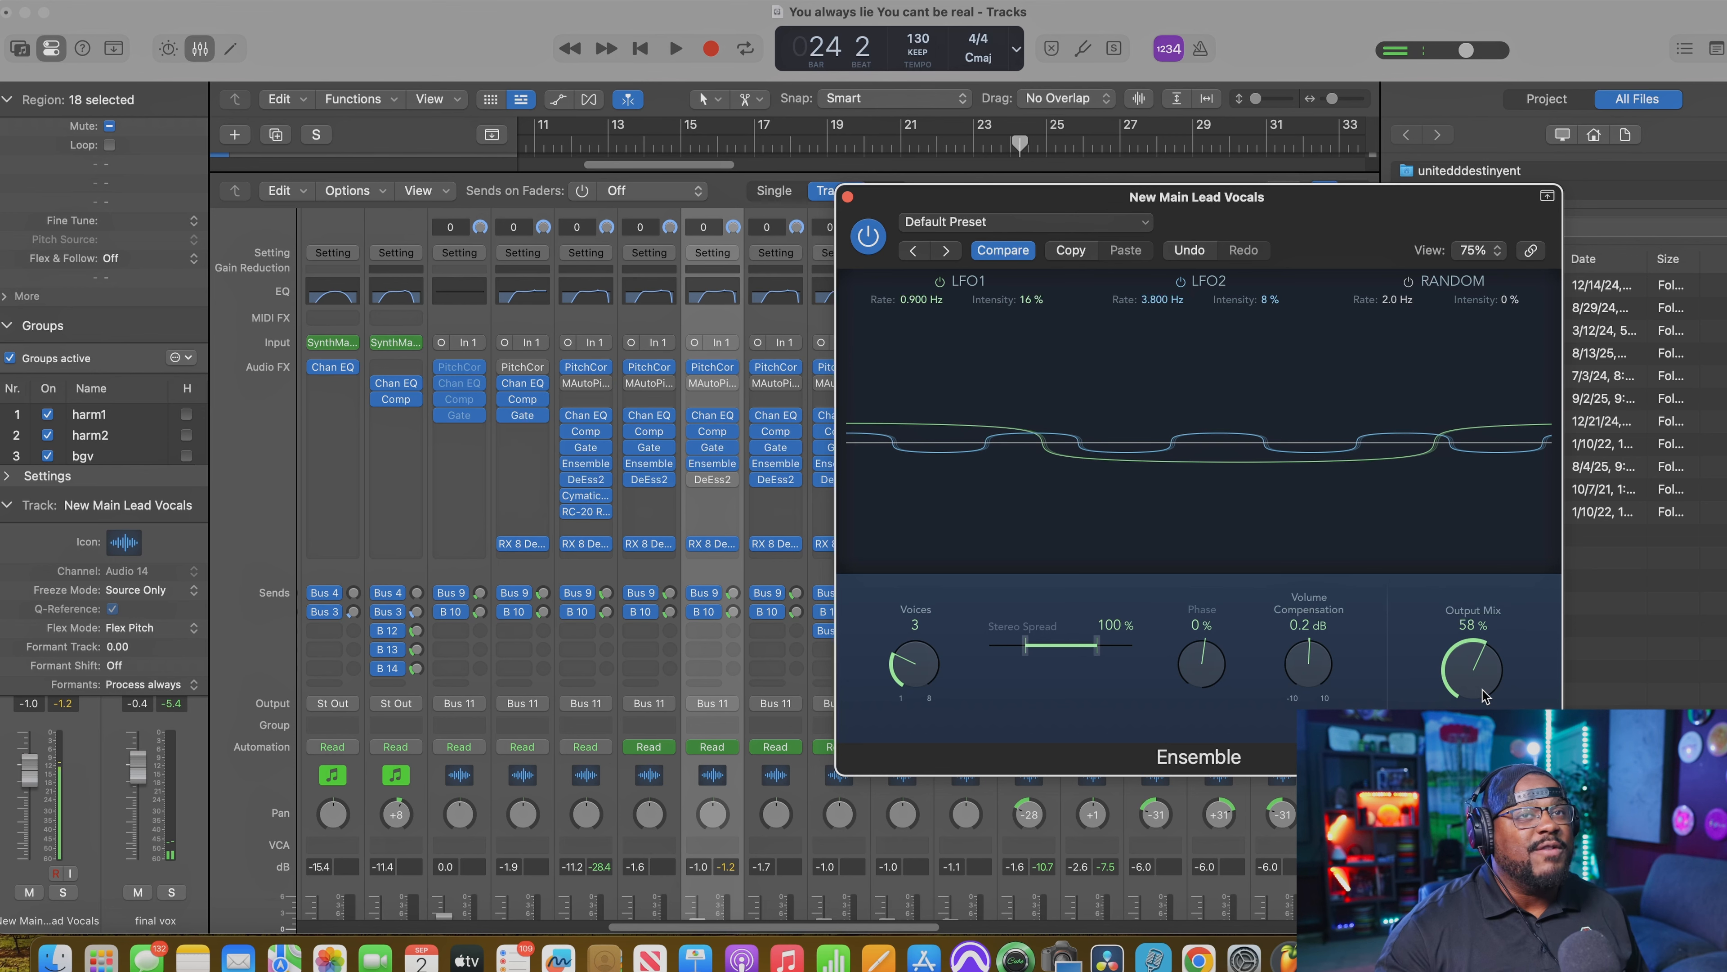
left_click_drag(1484, 695, 1484, 772)
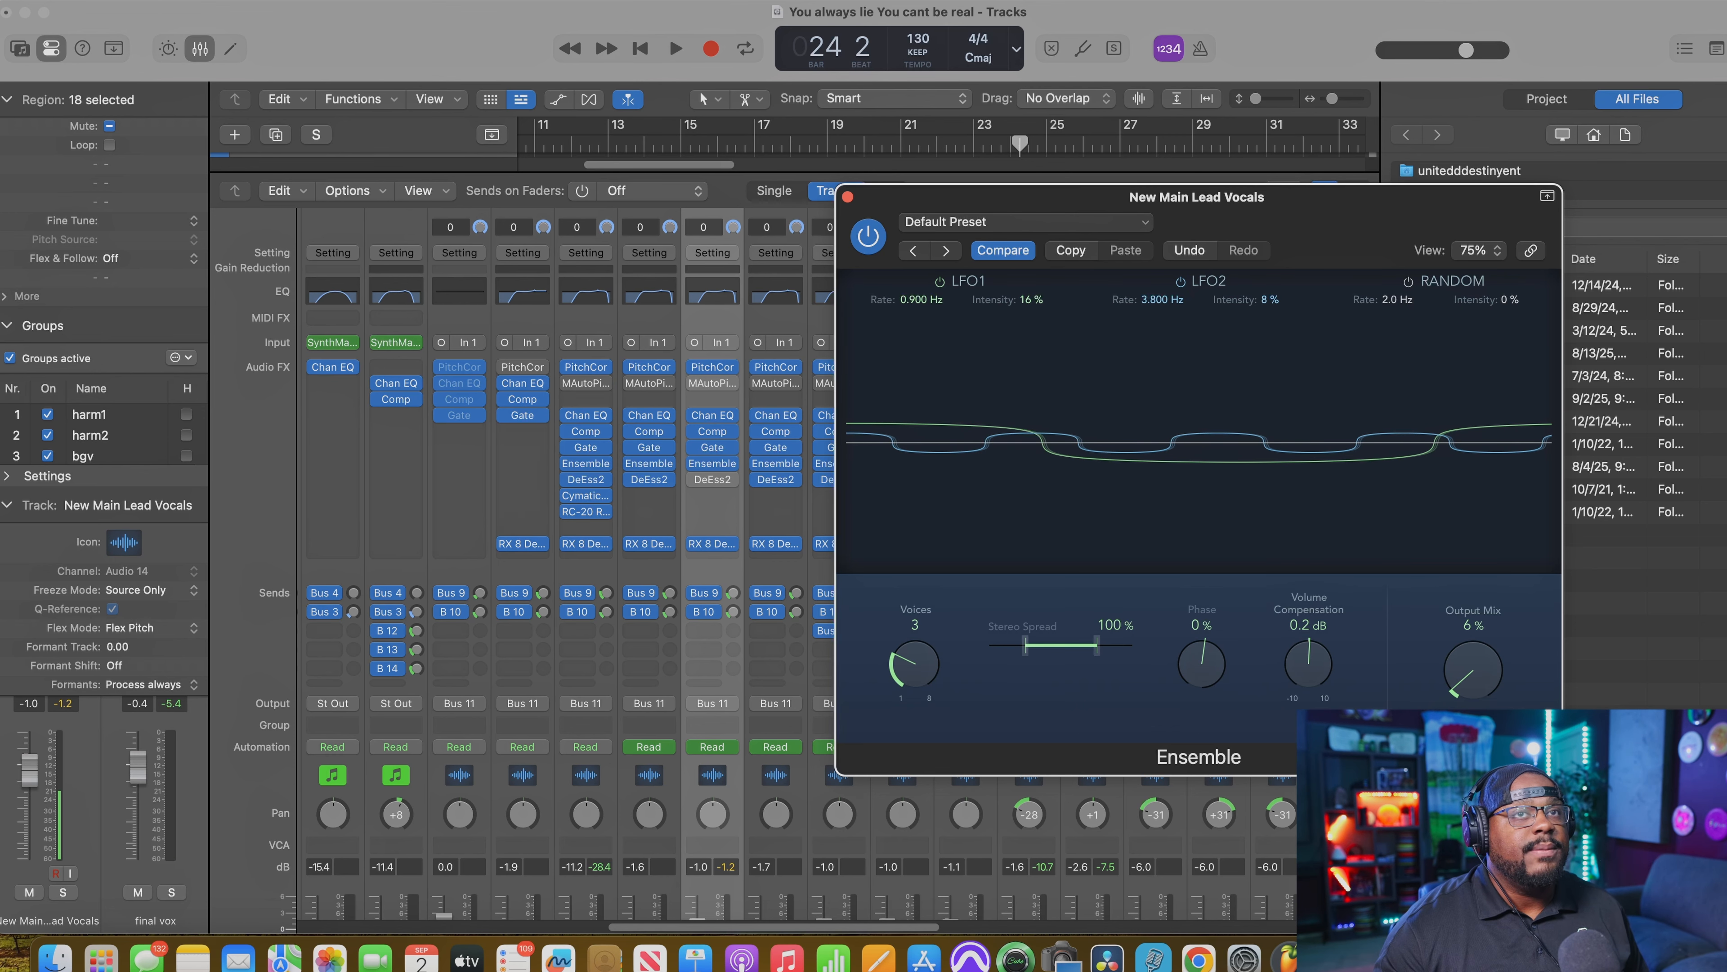
Step: Move the Ensemble window aside, hide the open plug-in windows, and open DeEsser 2 on the New Main Lead Vocals channel
left_click_drag(1047, 201, 396, 180)
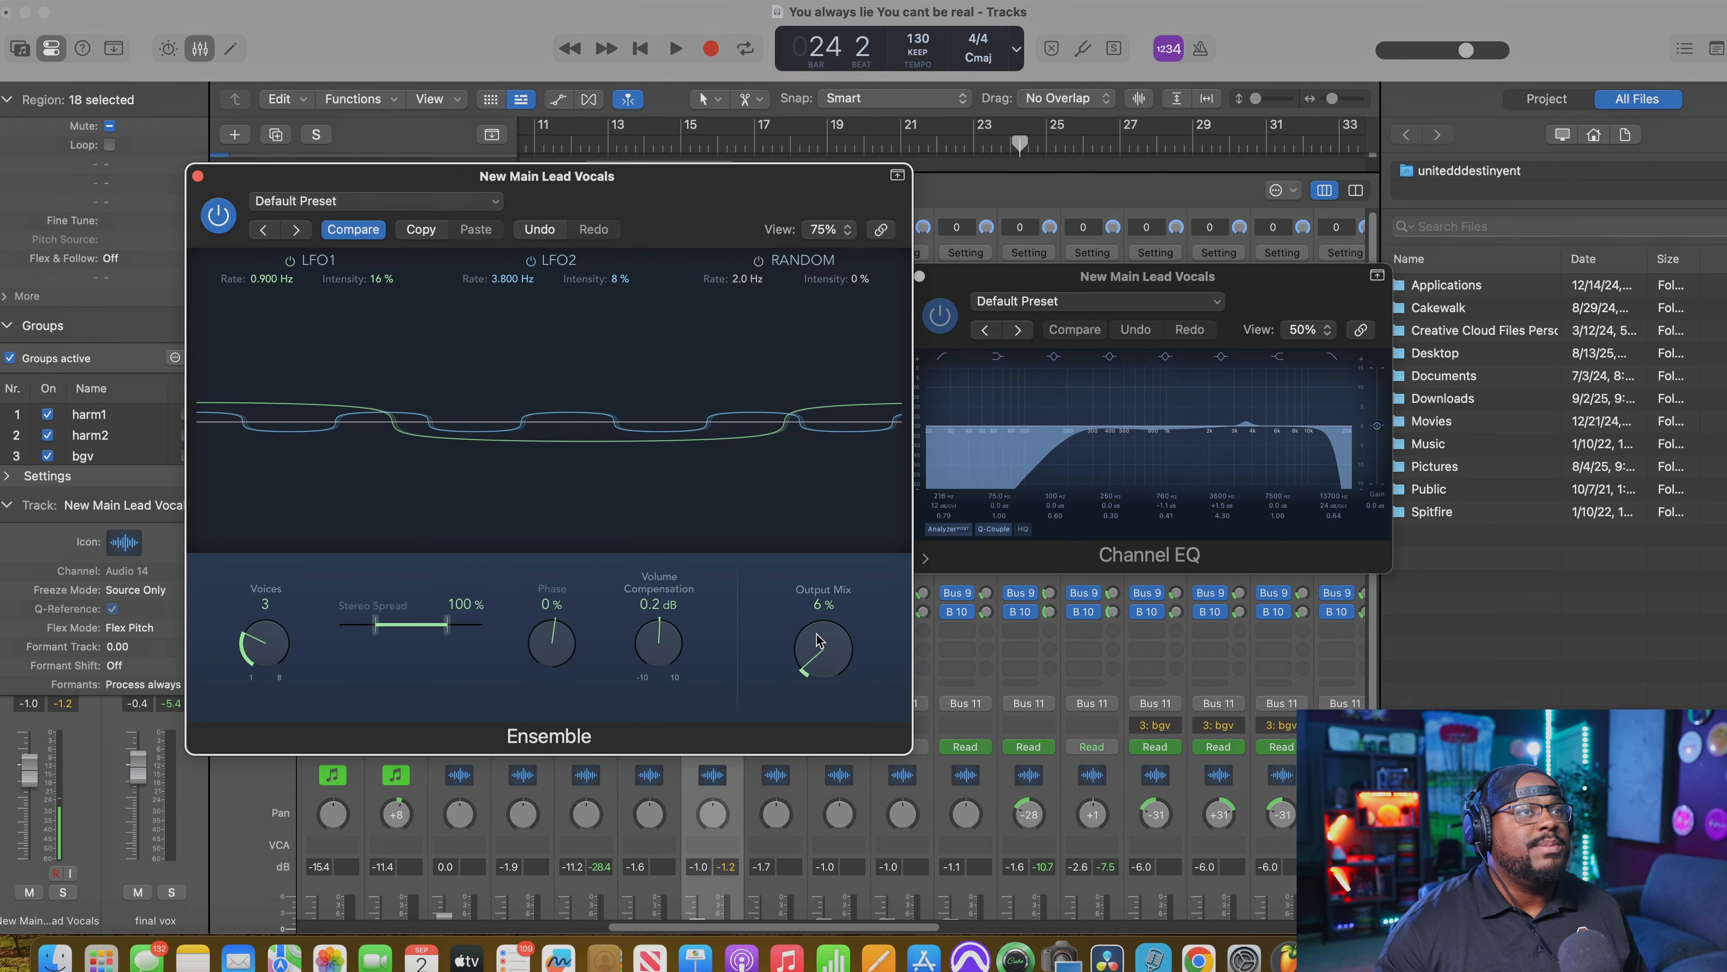
key("v")
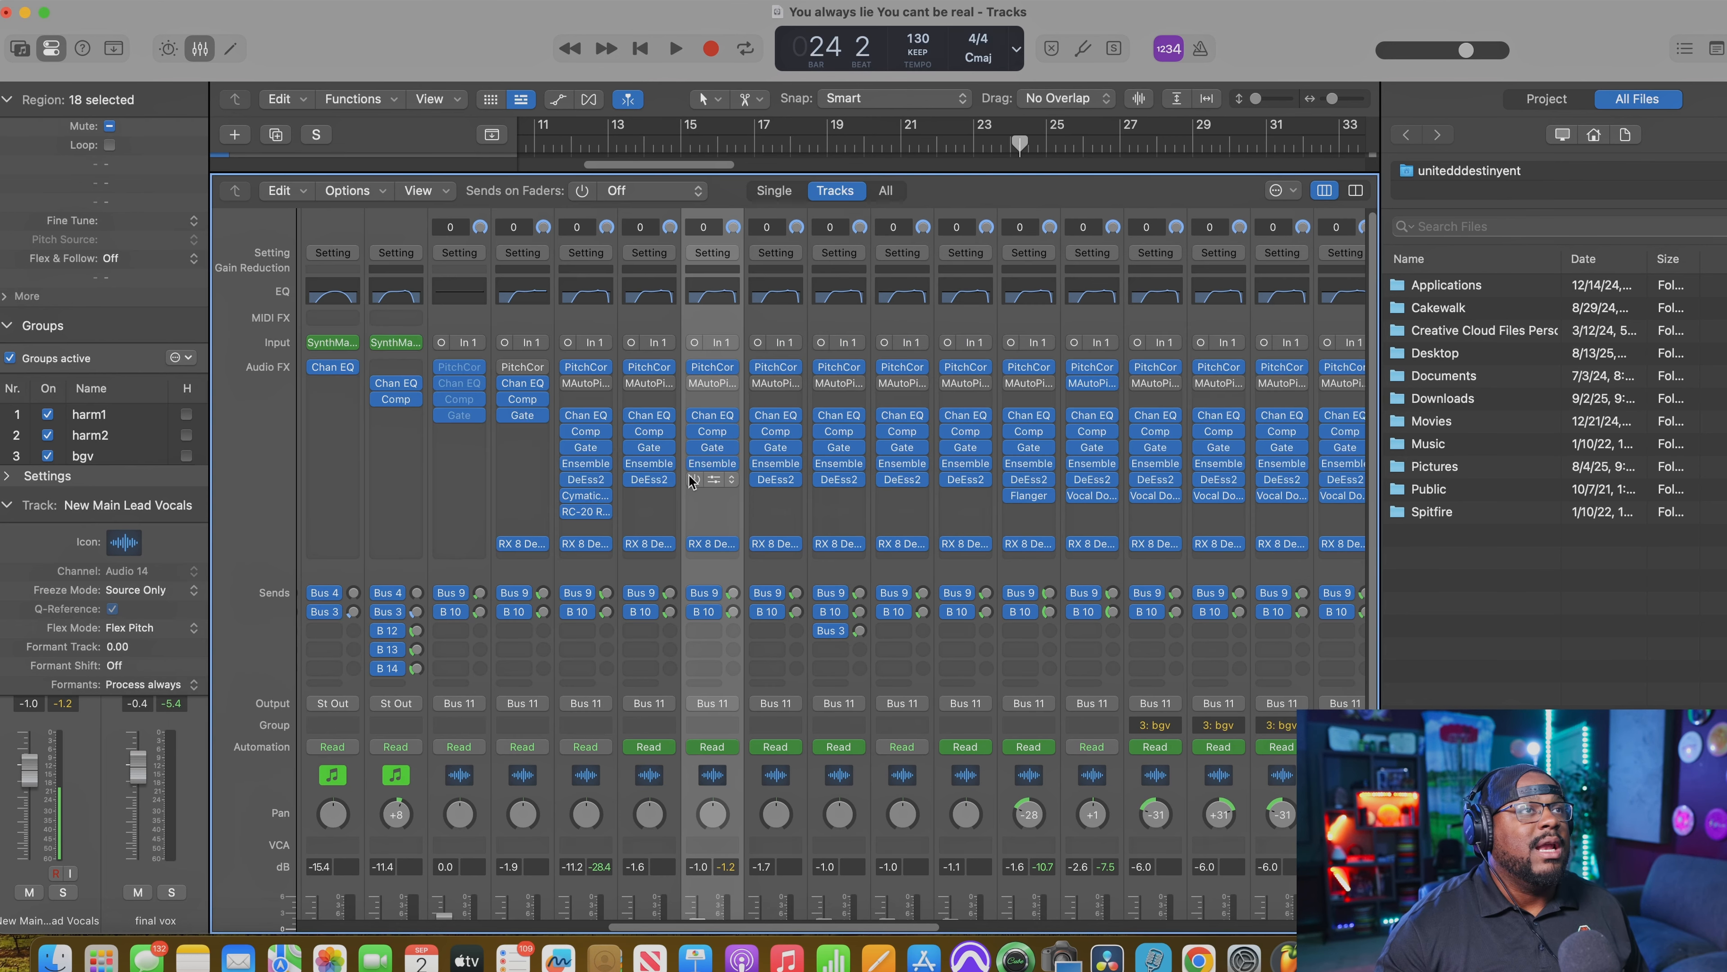
left_click(711, 481)
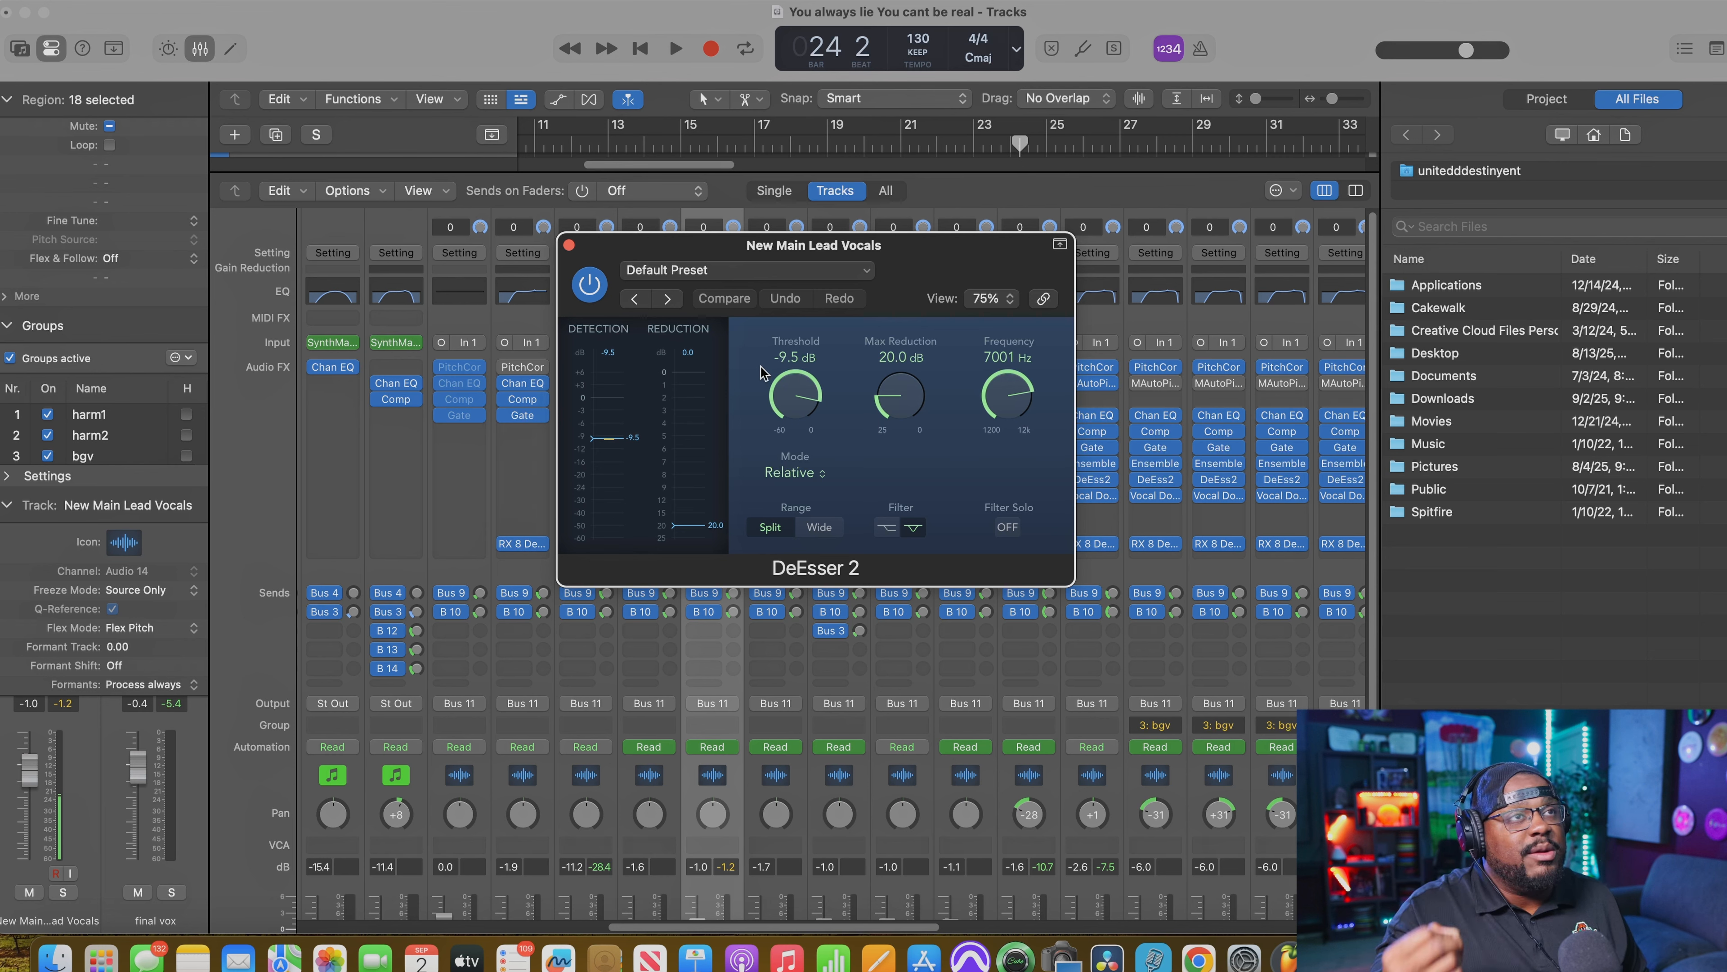
Step: Compare the full mix with the lead vocal's DeEsser 2 on and bypassed, replaying from about bar 27, and close the plug-in and mixer
key("space")
left_click_drag(632, 251, 1015, 273)
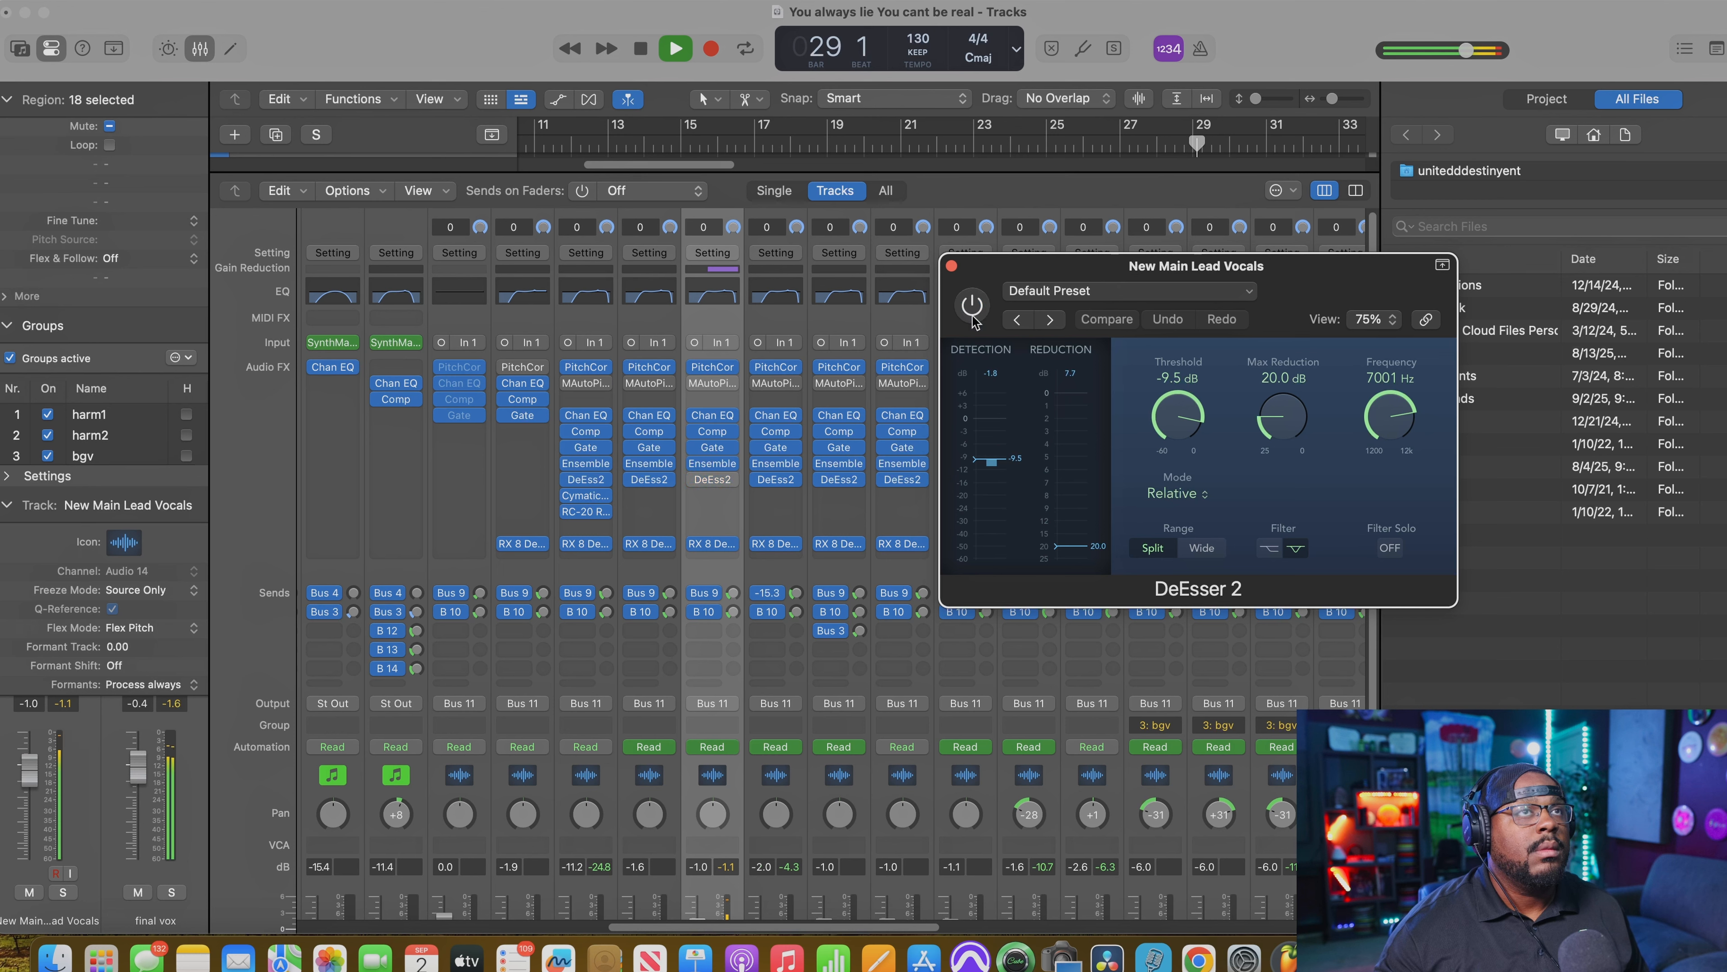
left_click(1122, 147)
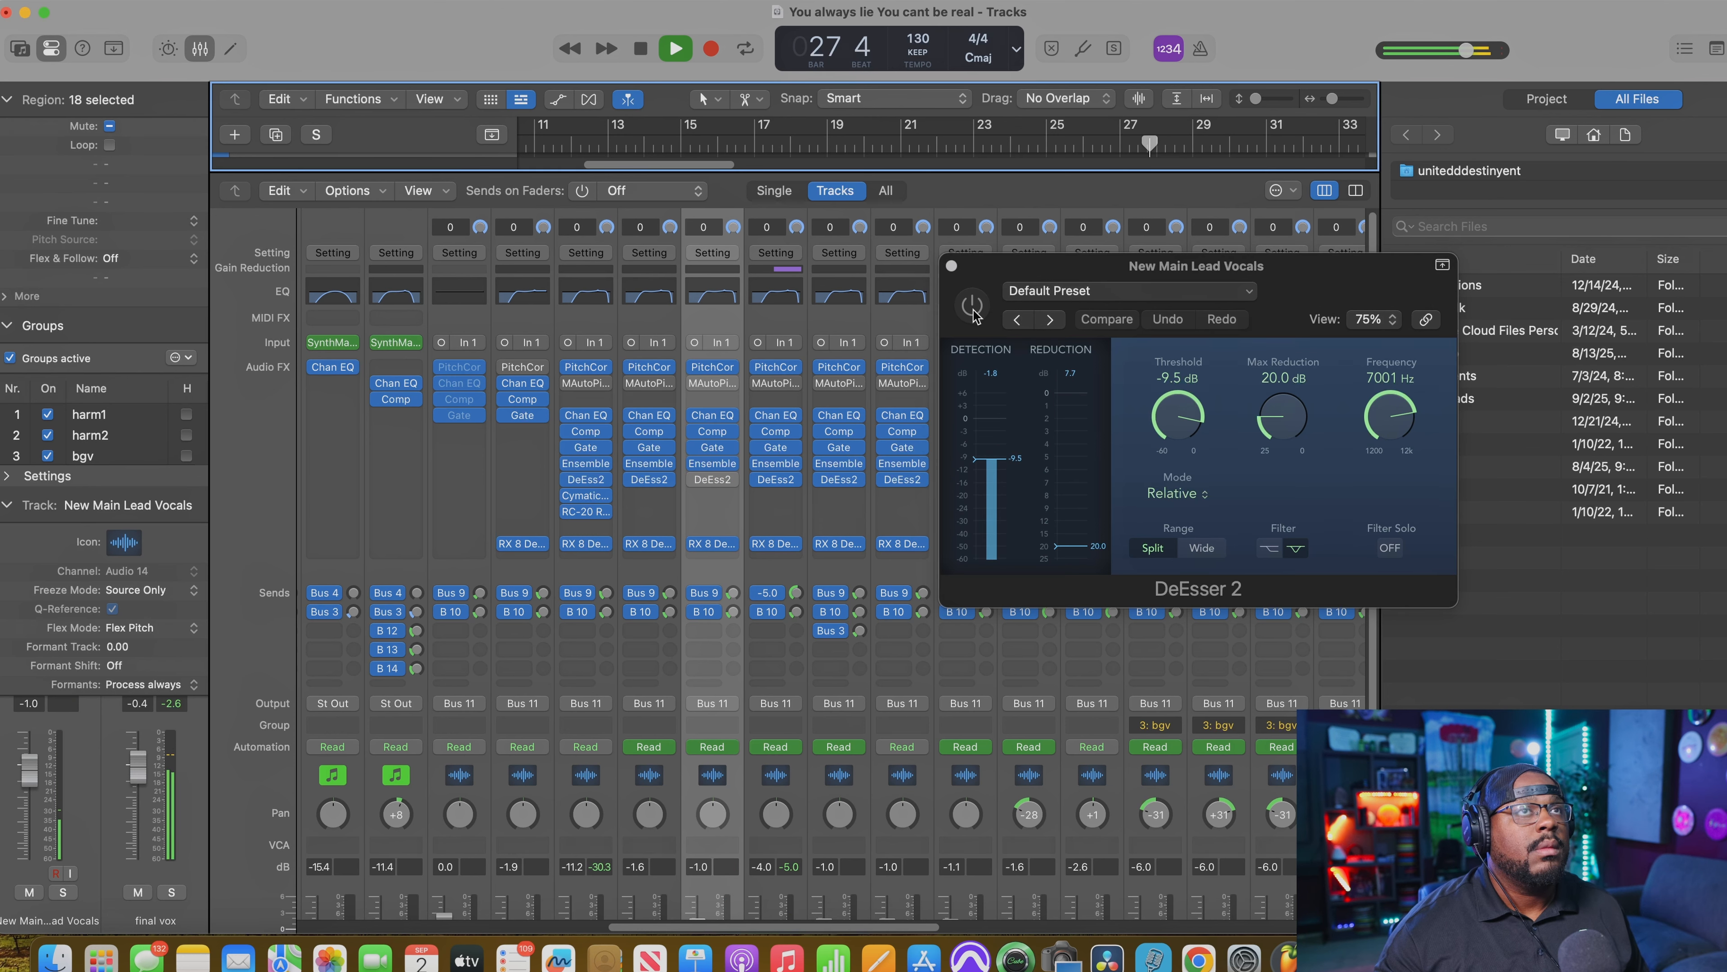
left_click(972, 310)
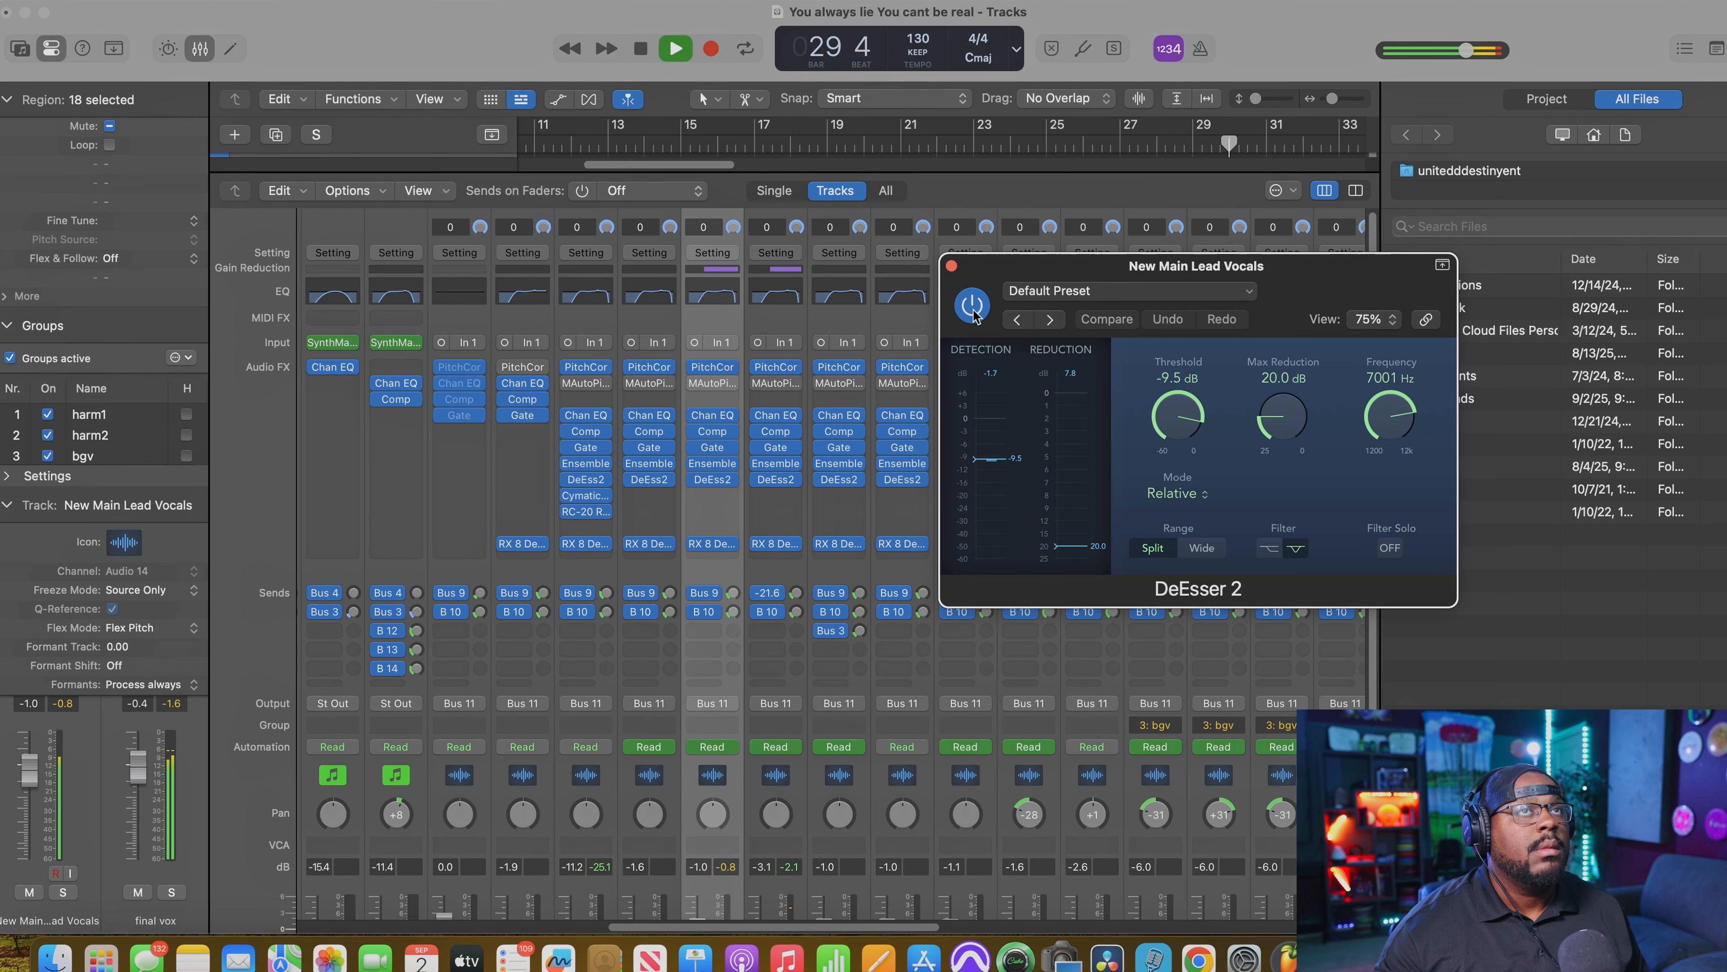
key("space")
key("space")
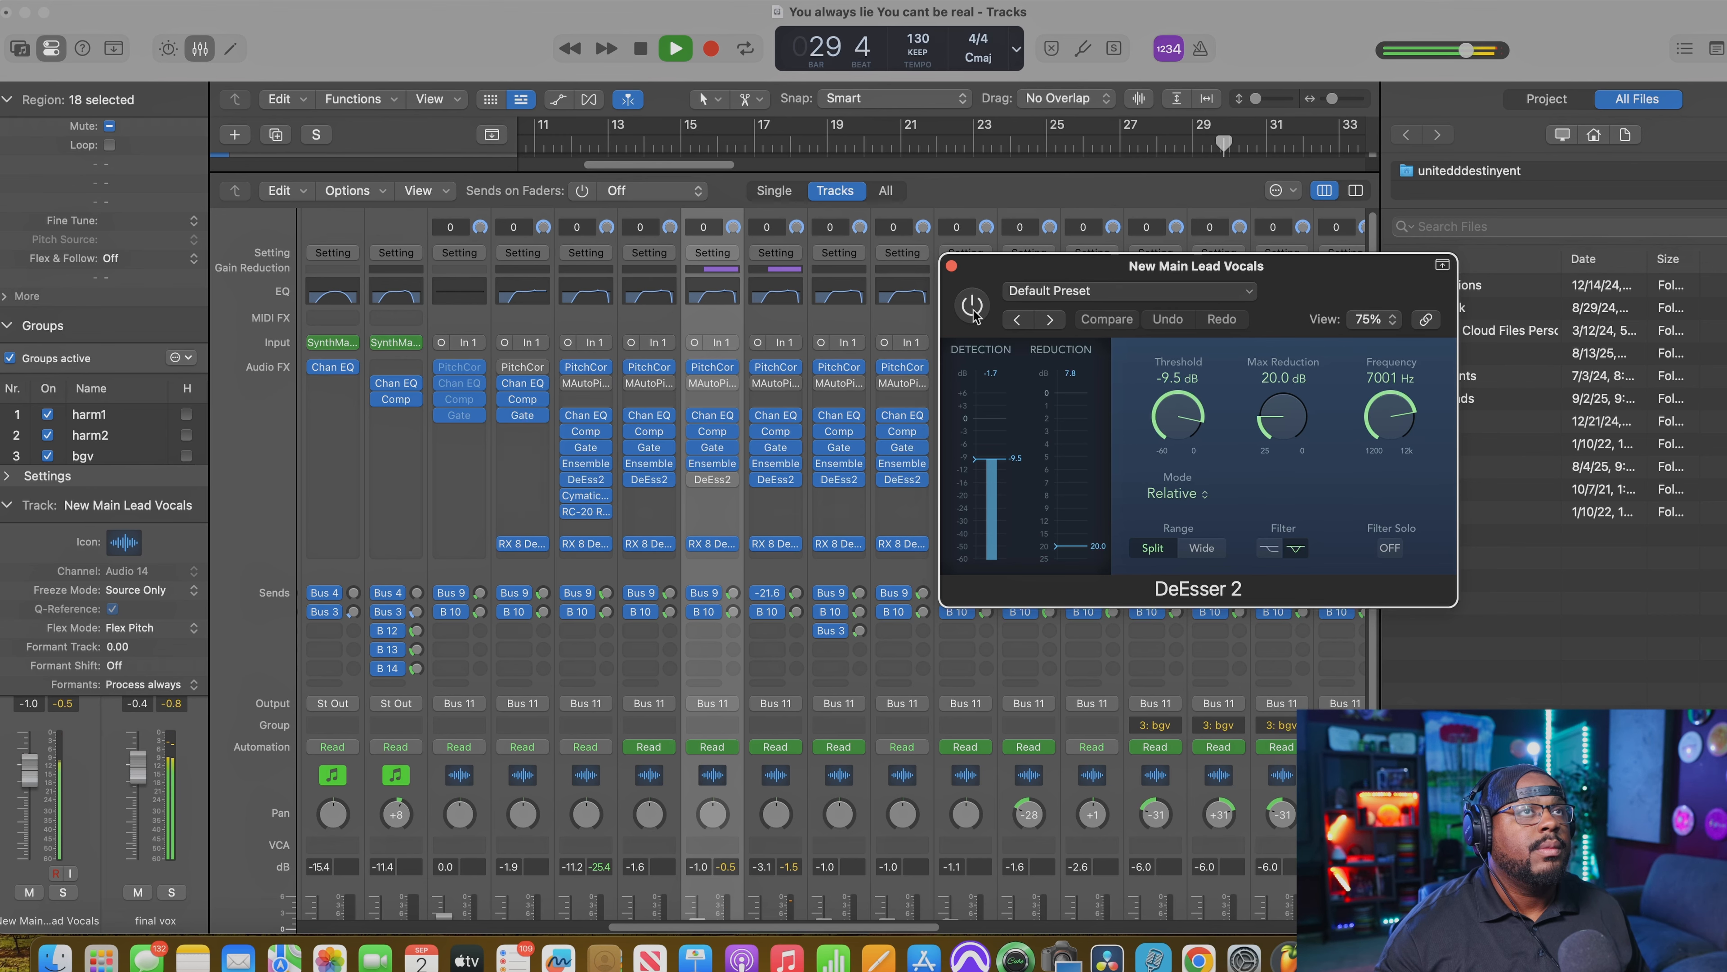
left_click(951, 266)
key("x")
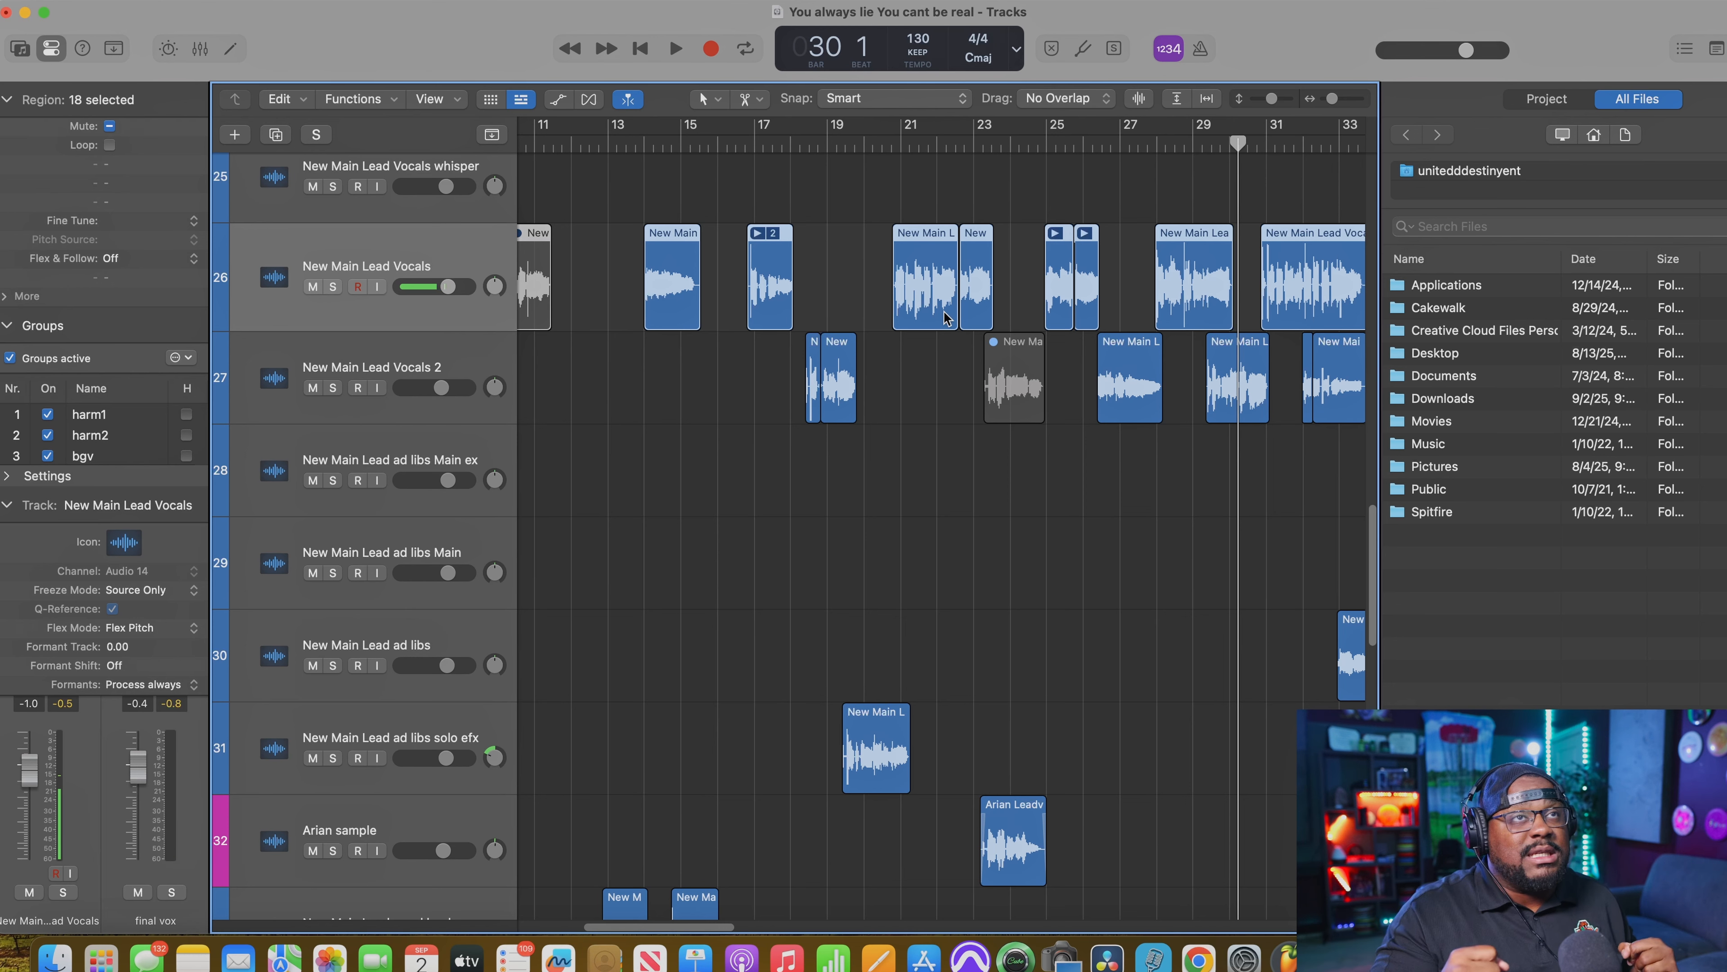
Step: Play the full mix from bar 20 beat 4 through the start of the hook, following the vocal tracks, and stop playback around bar 35
left_click(892, 140)
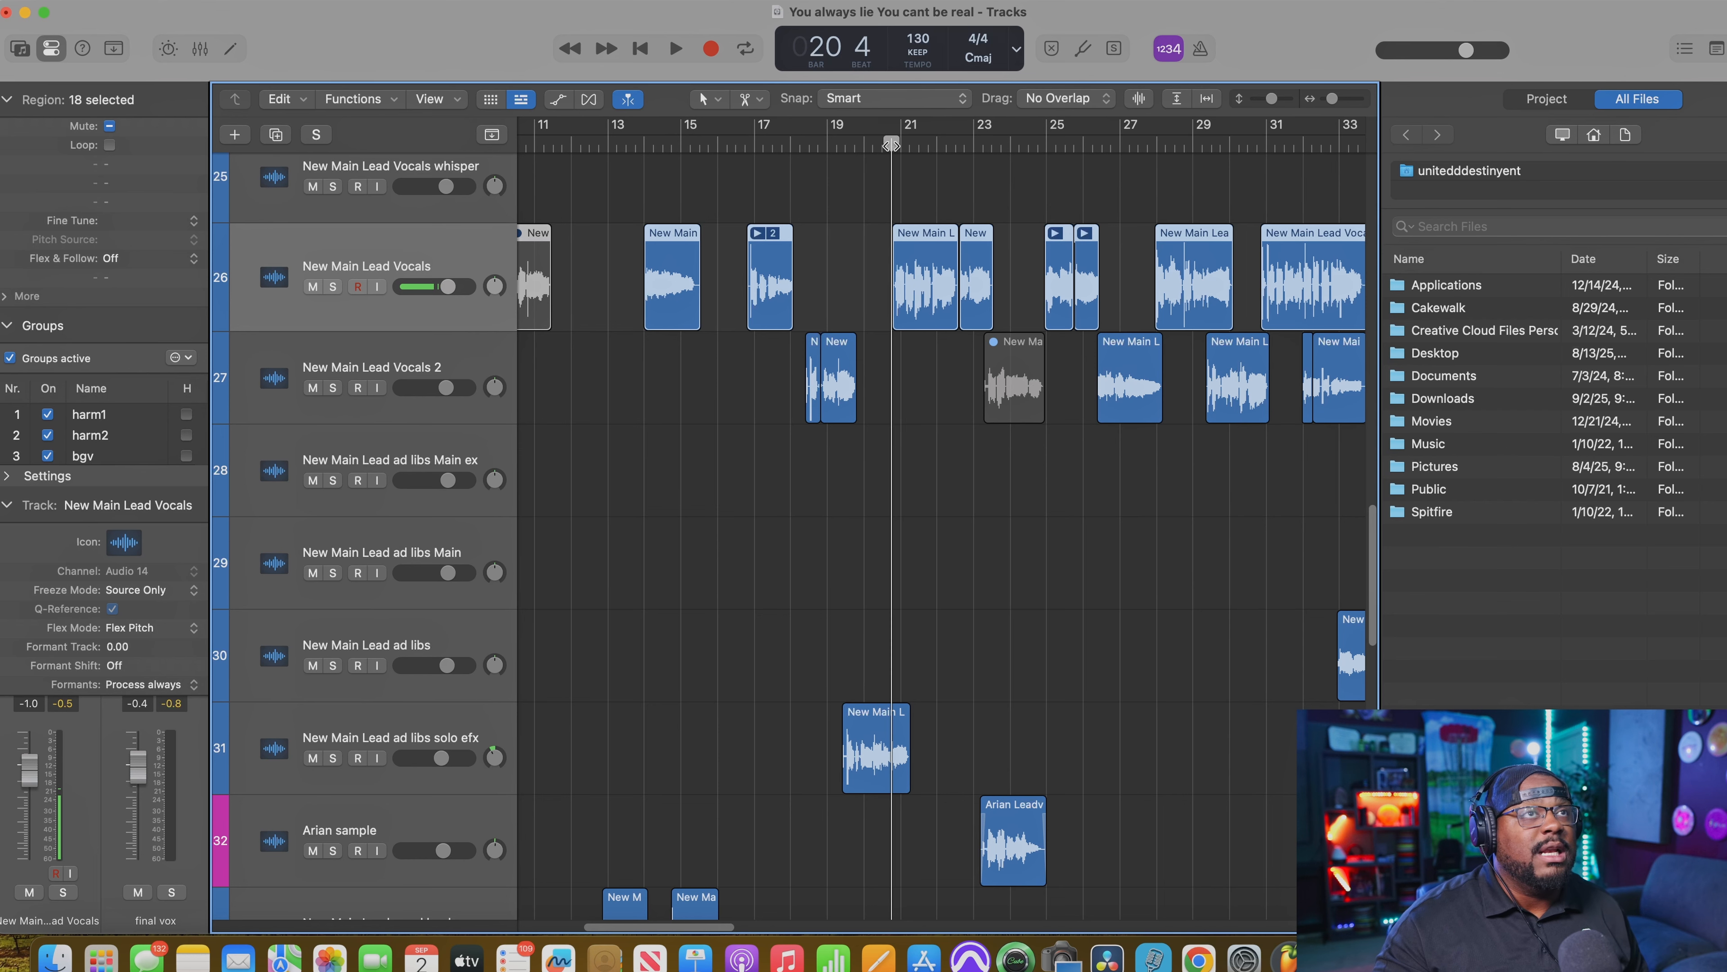
scroll(1051, 384, "down", 3)
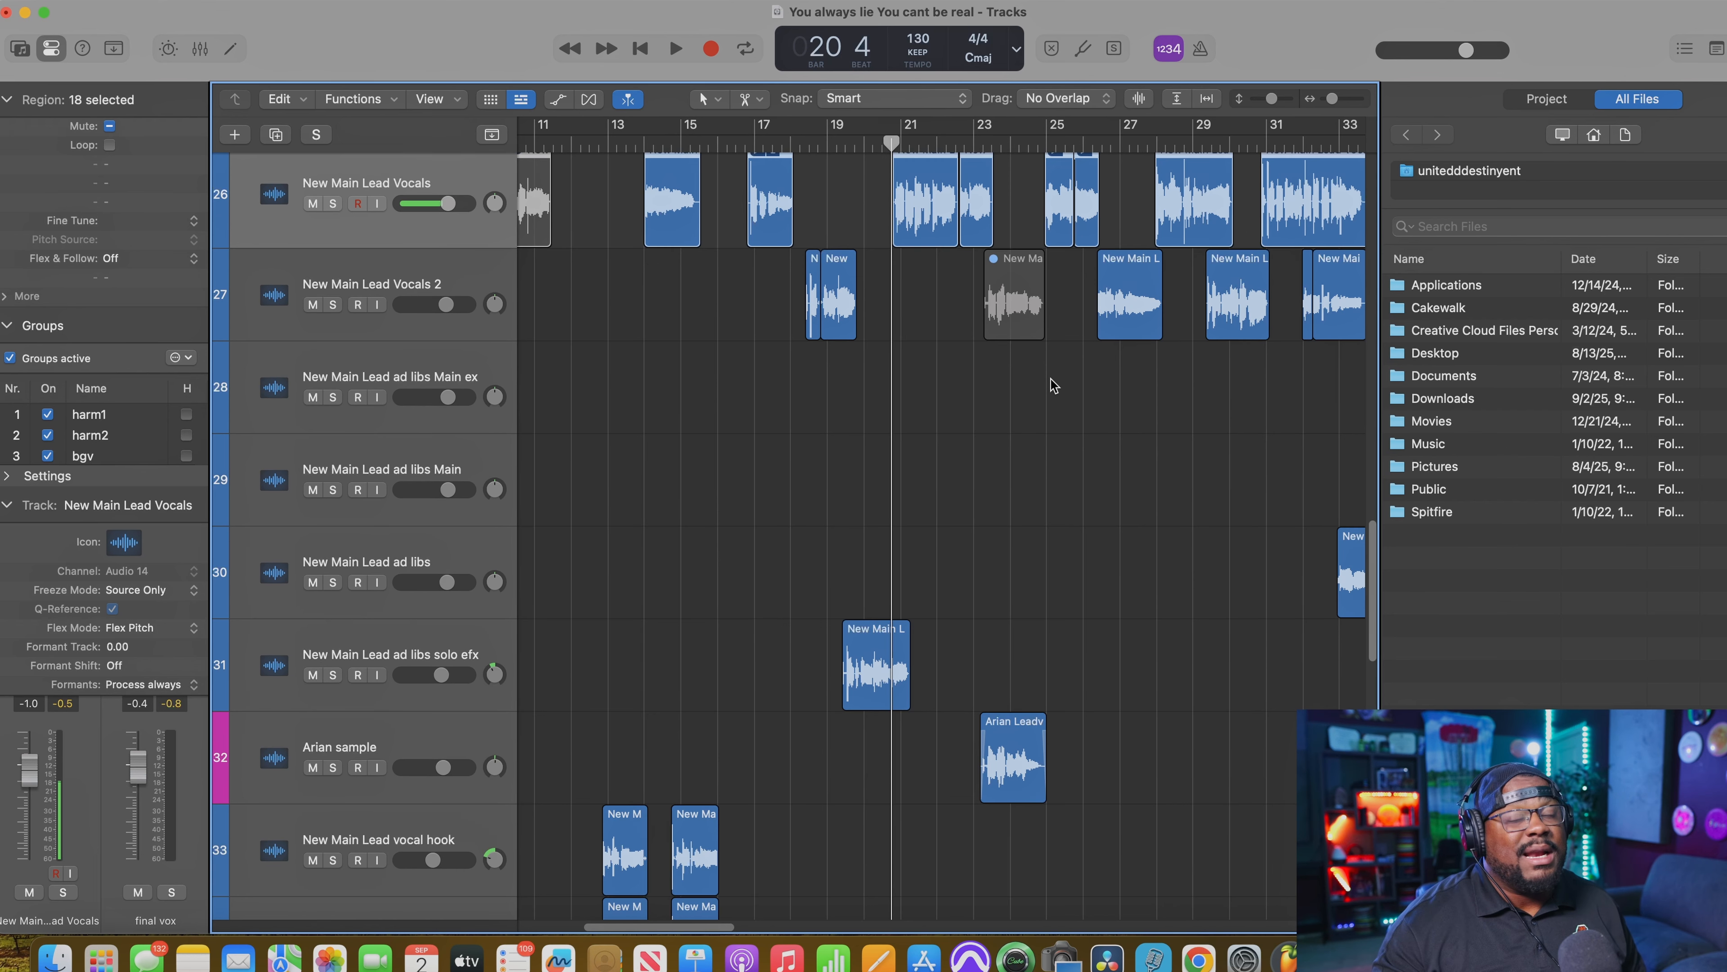
key("space")
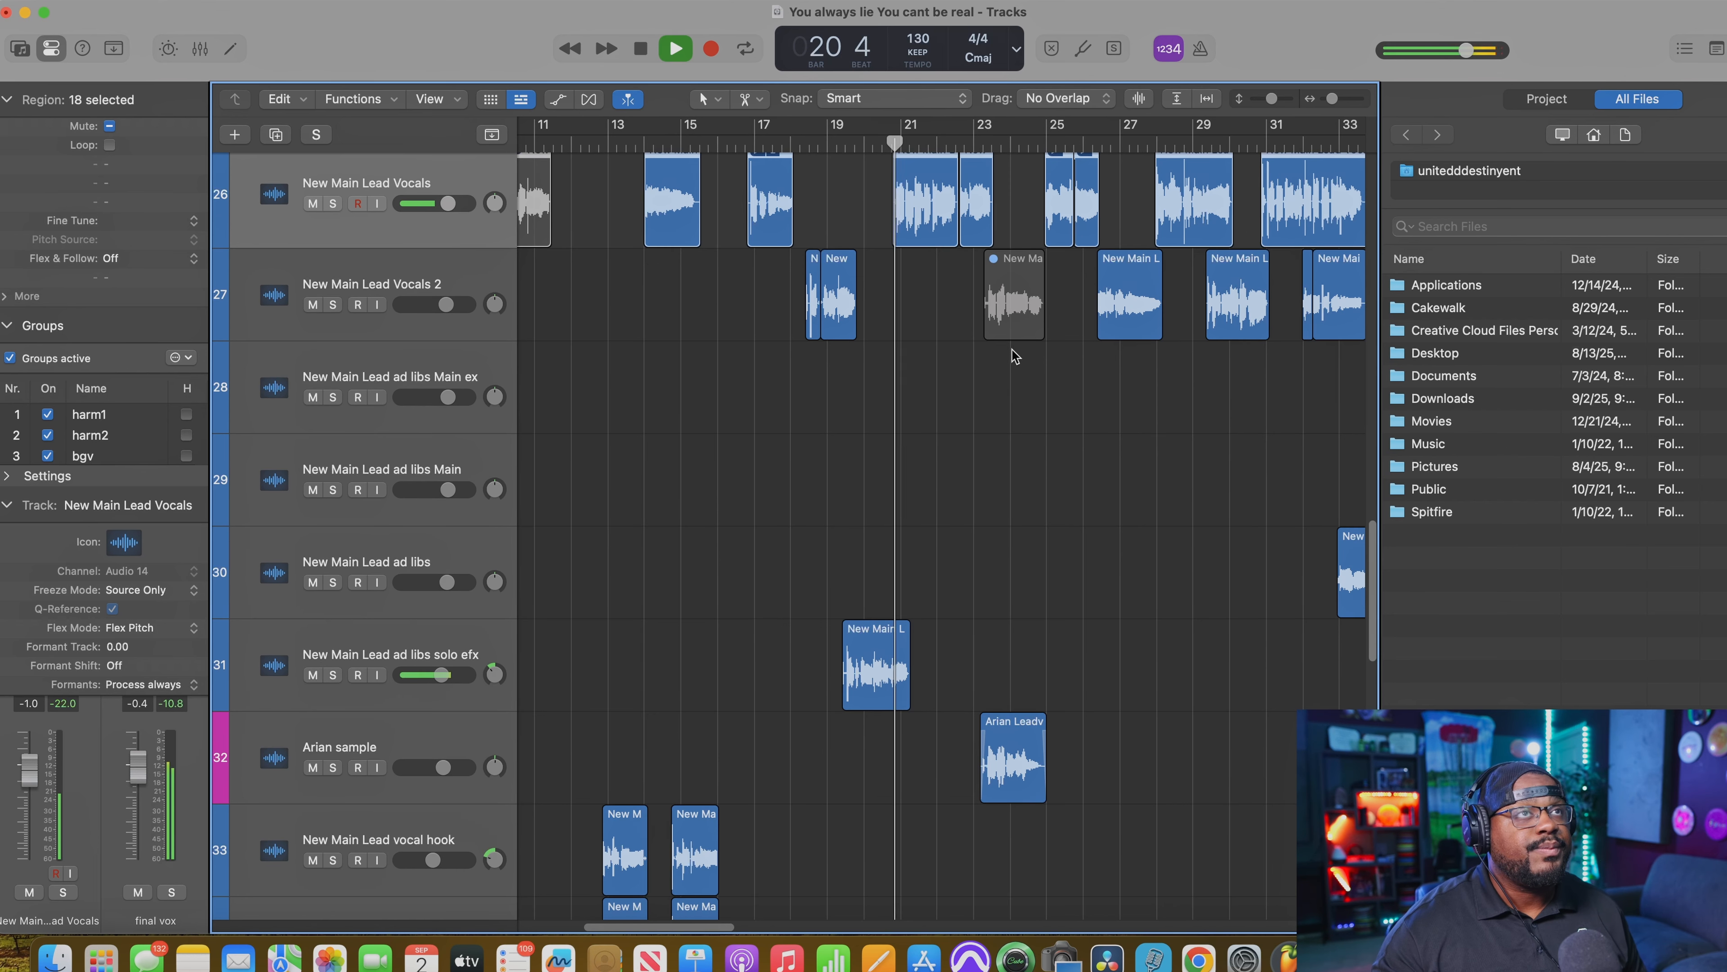
scroll(1088, 374, "down", 2)
scroll(1148, 388, "up", 5)
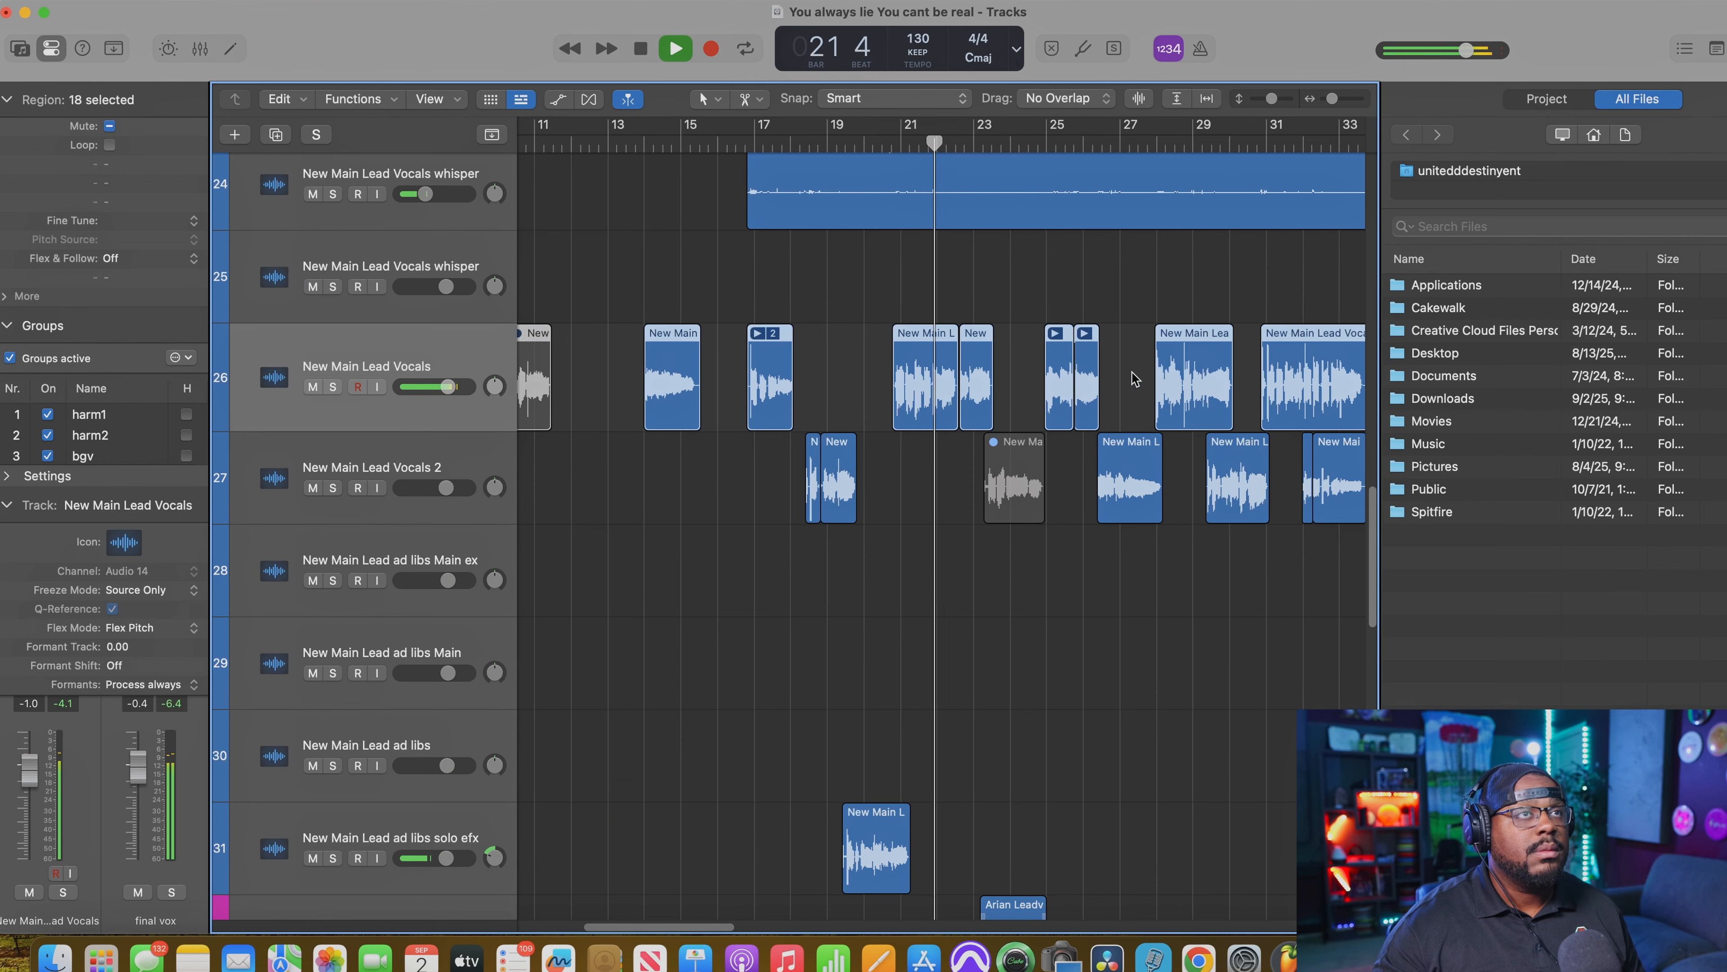
scroll(1139, 381, "up", 2)
scroll(1115, 365, "down", 5)
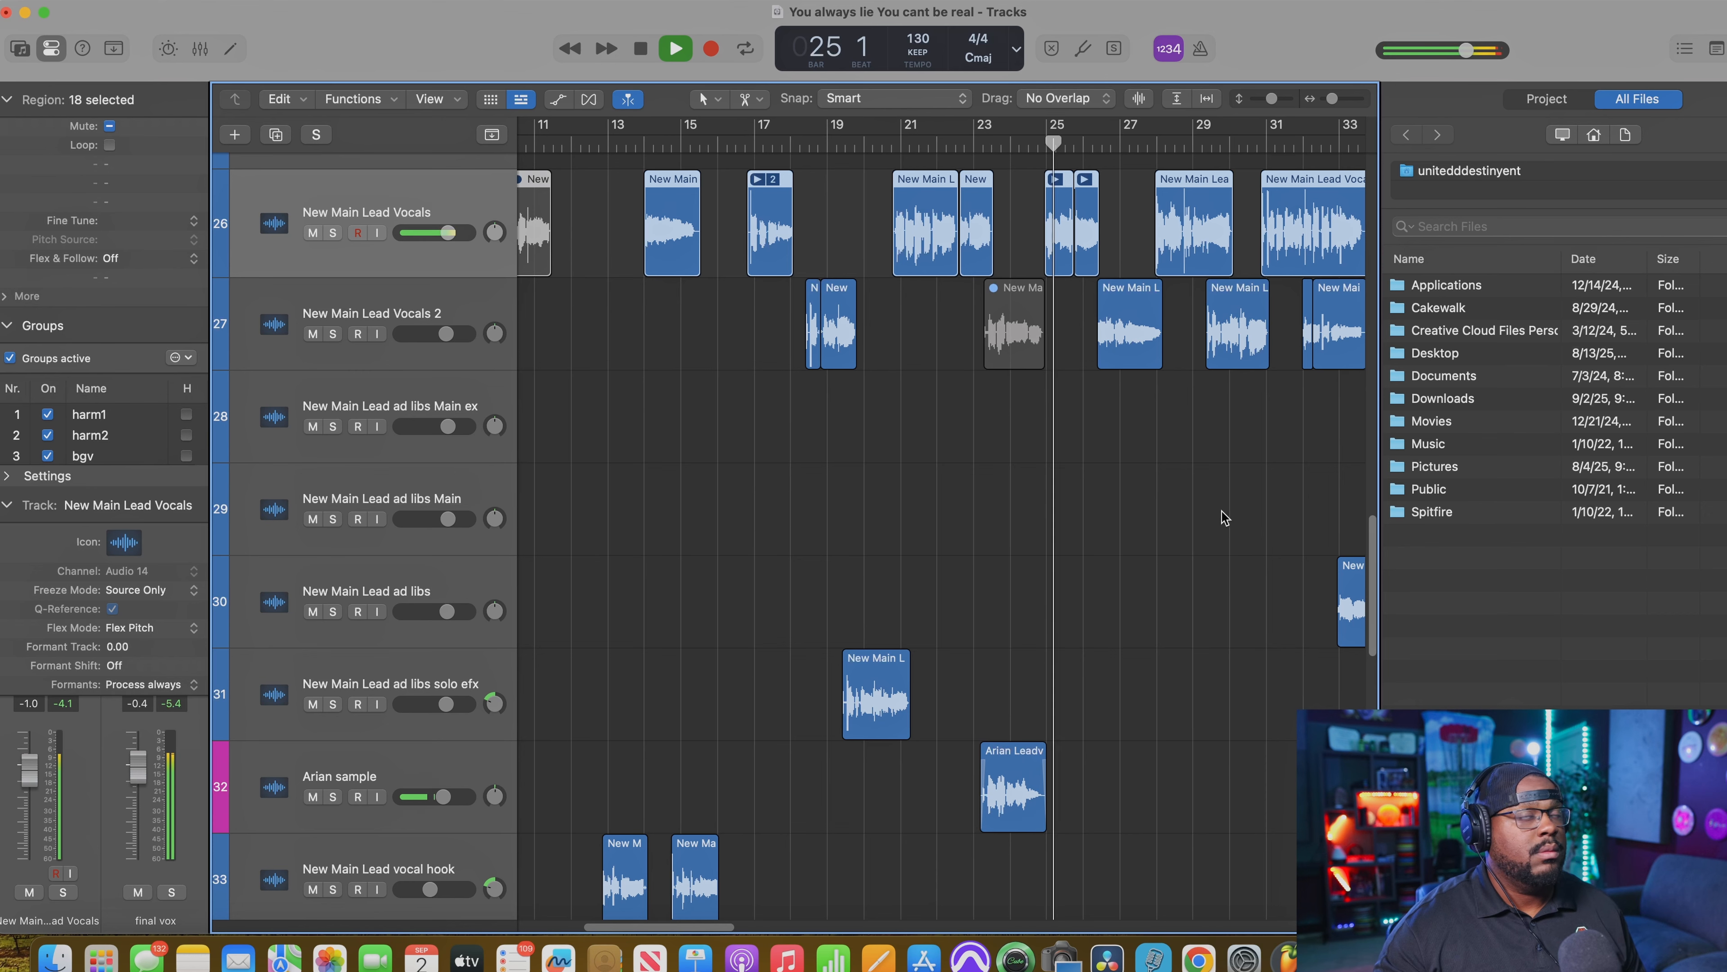
scroll(1214, 510, "down", 1)
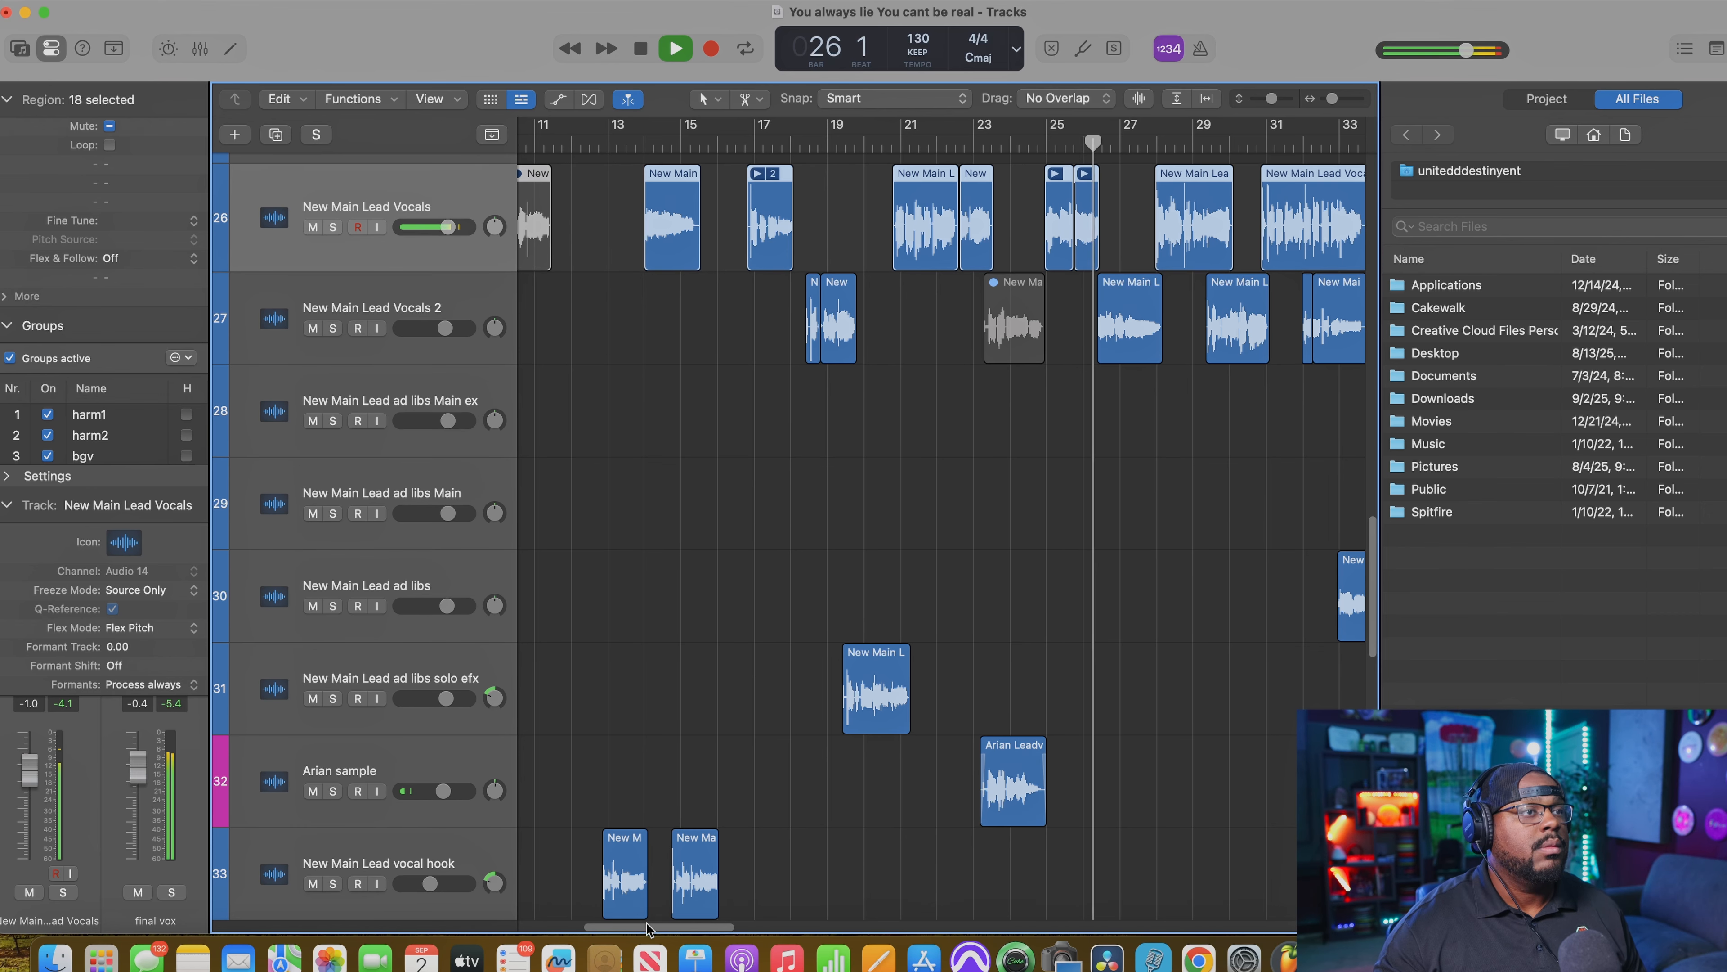
left_click_drag(645, 926, 712, 934)
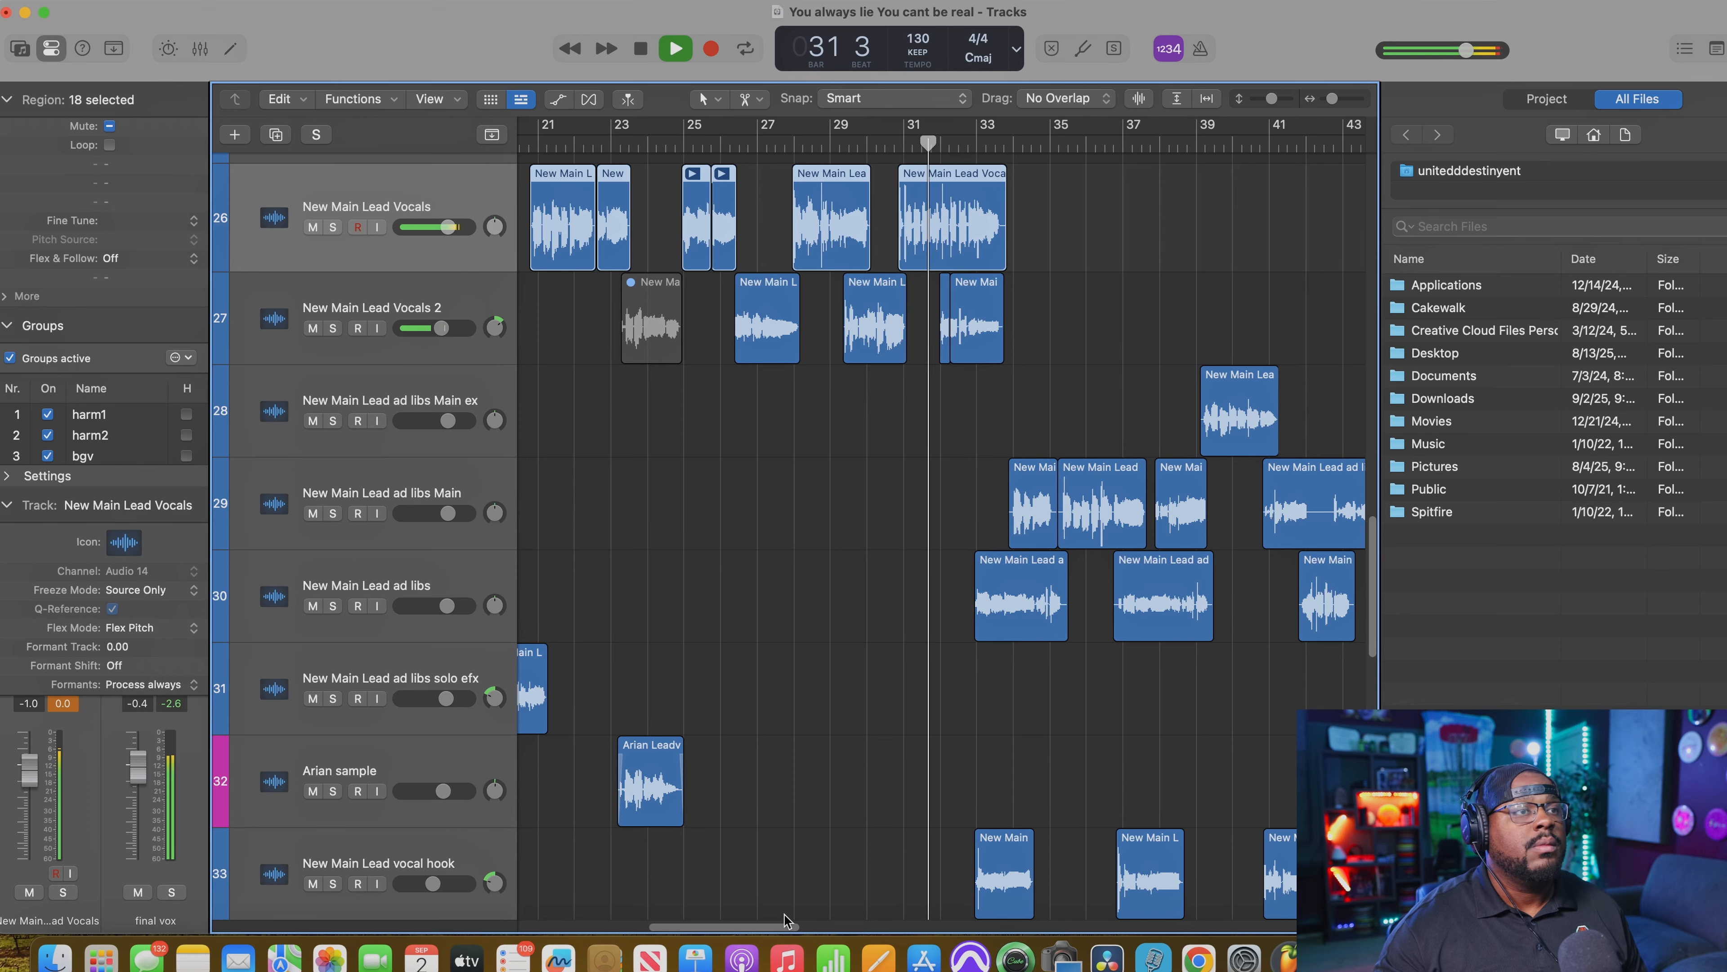
mouse_move(766, 927)
left_mouse_down()
mouse_move(852, 927)
mouse_move(742, 926)
left_mouse_up()
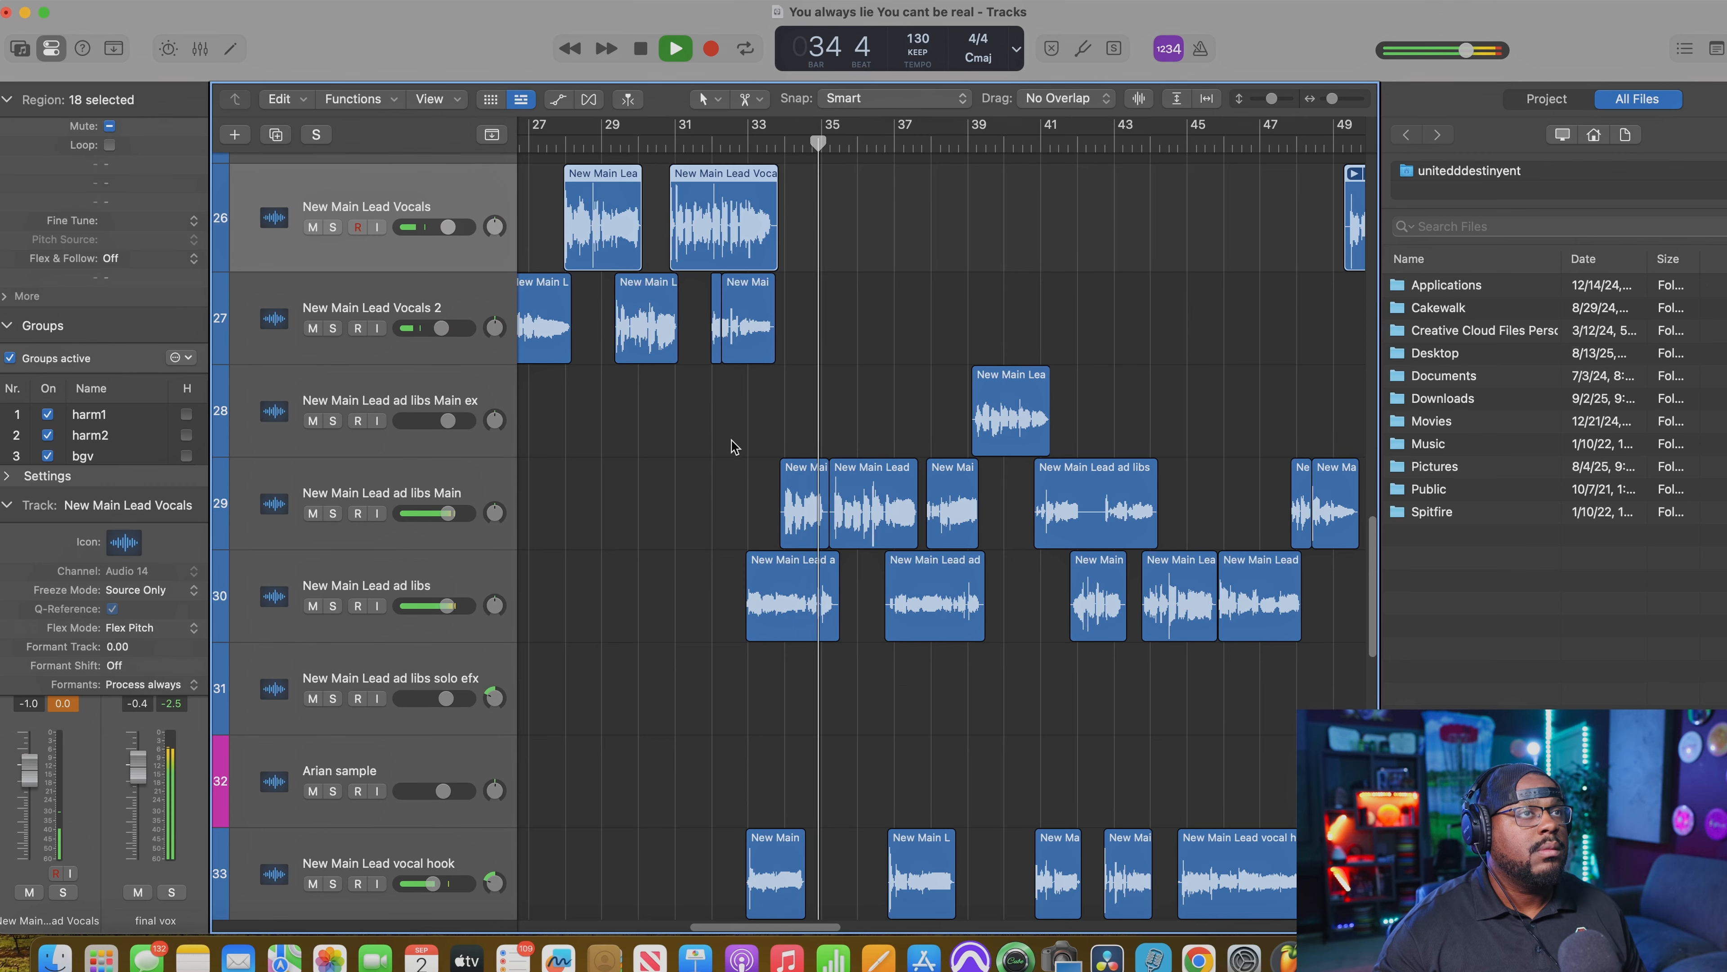
scroll(734, 445, "down", 1)
key("space")
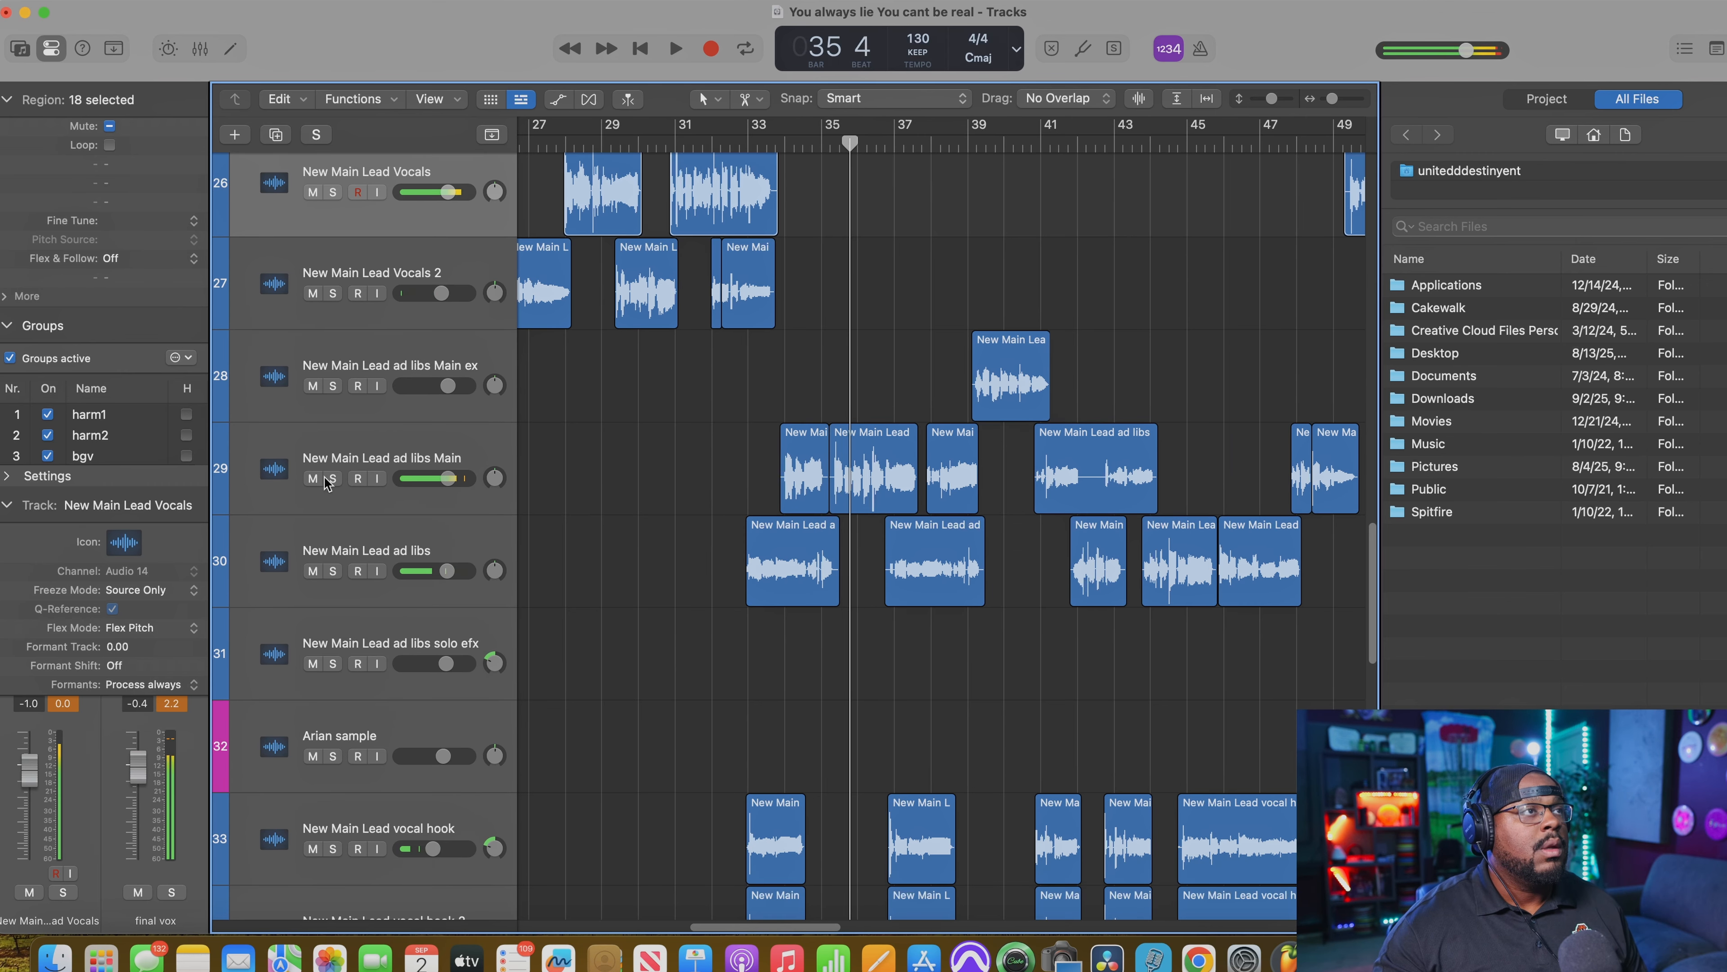
Step: Solo tracks 29 to 34, from New Main Lead ad libs Main through New Main Lead vocal hook 2
left_click_drag(333, 478, 333, 663)
left_click(333, 849)
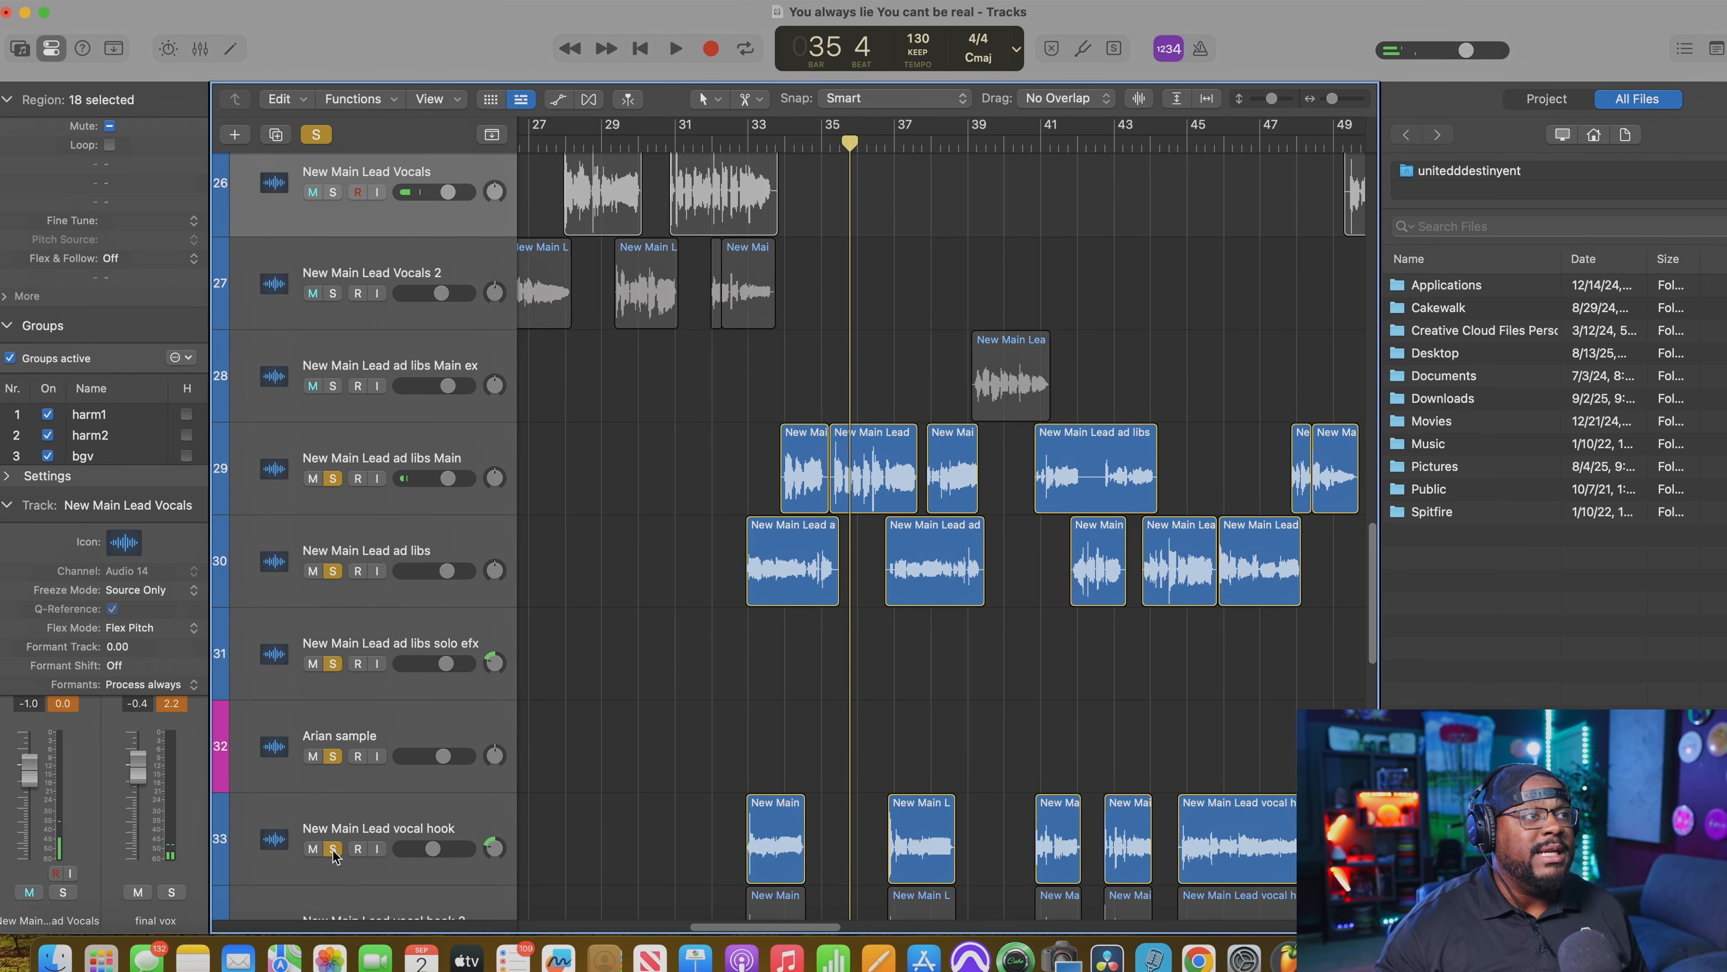
scroll(475, 717, "down", 4)
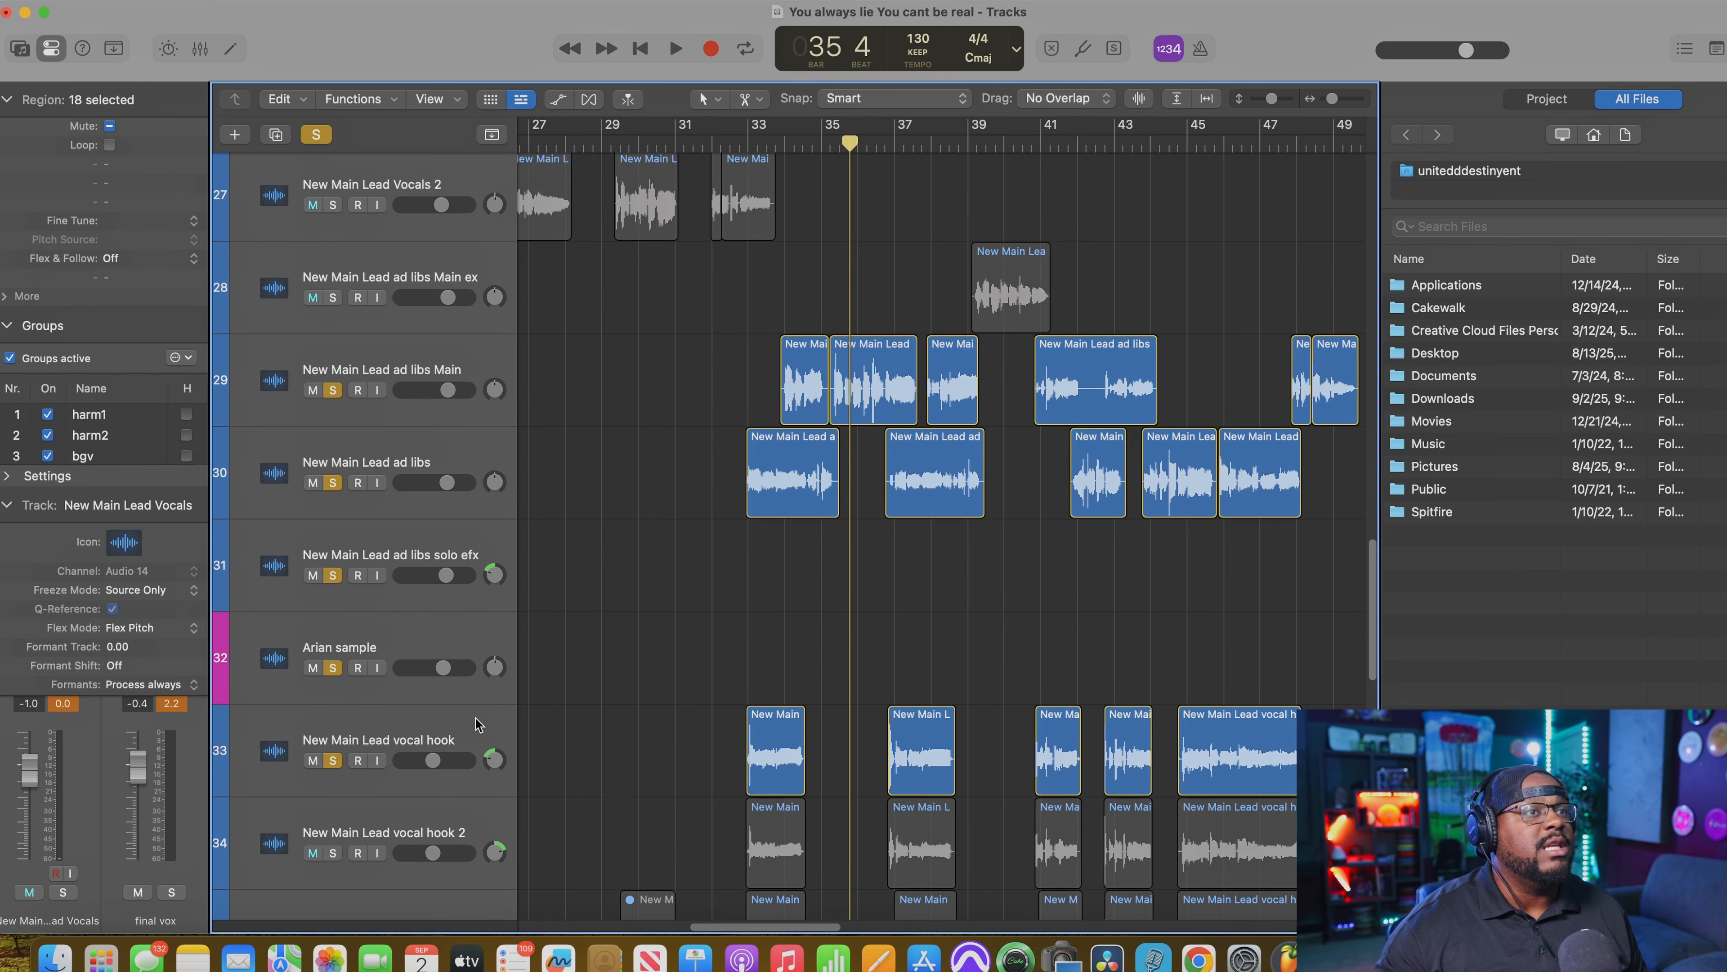
left_click(333, 780)
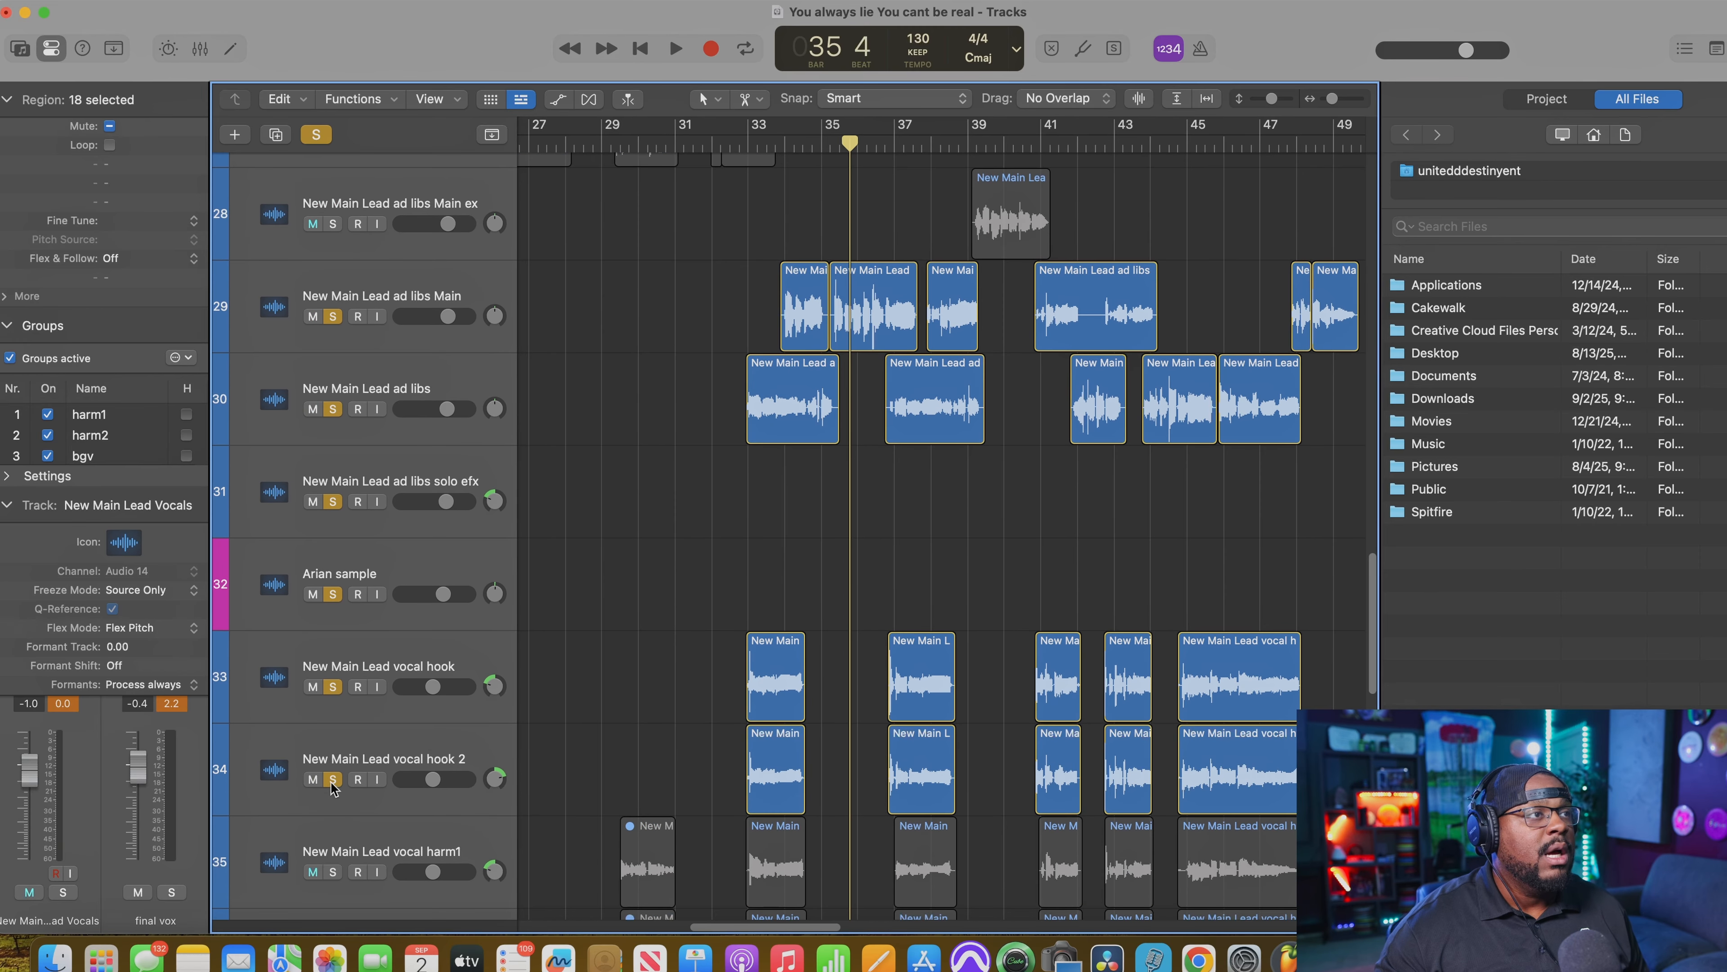
Step: Add the harmony tracks harm1 to harm4, h3 and h4 to the soloed hook vocals
left_click(333, 872)
scroll(367, 802, "down", 5)
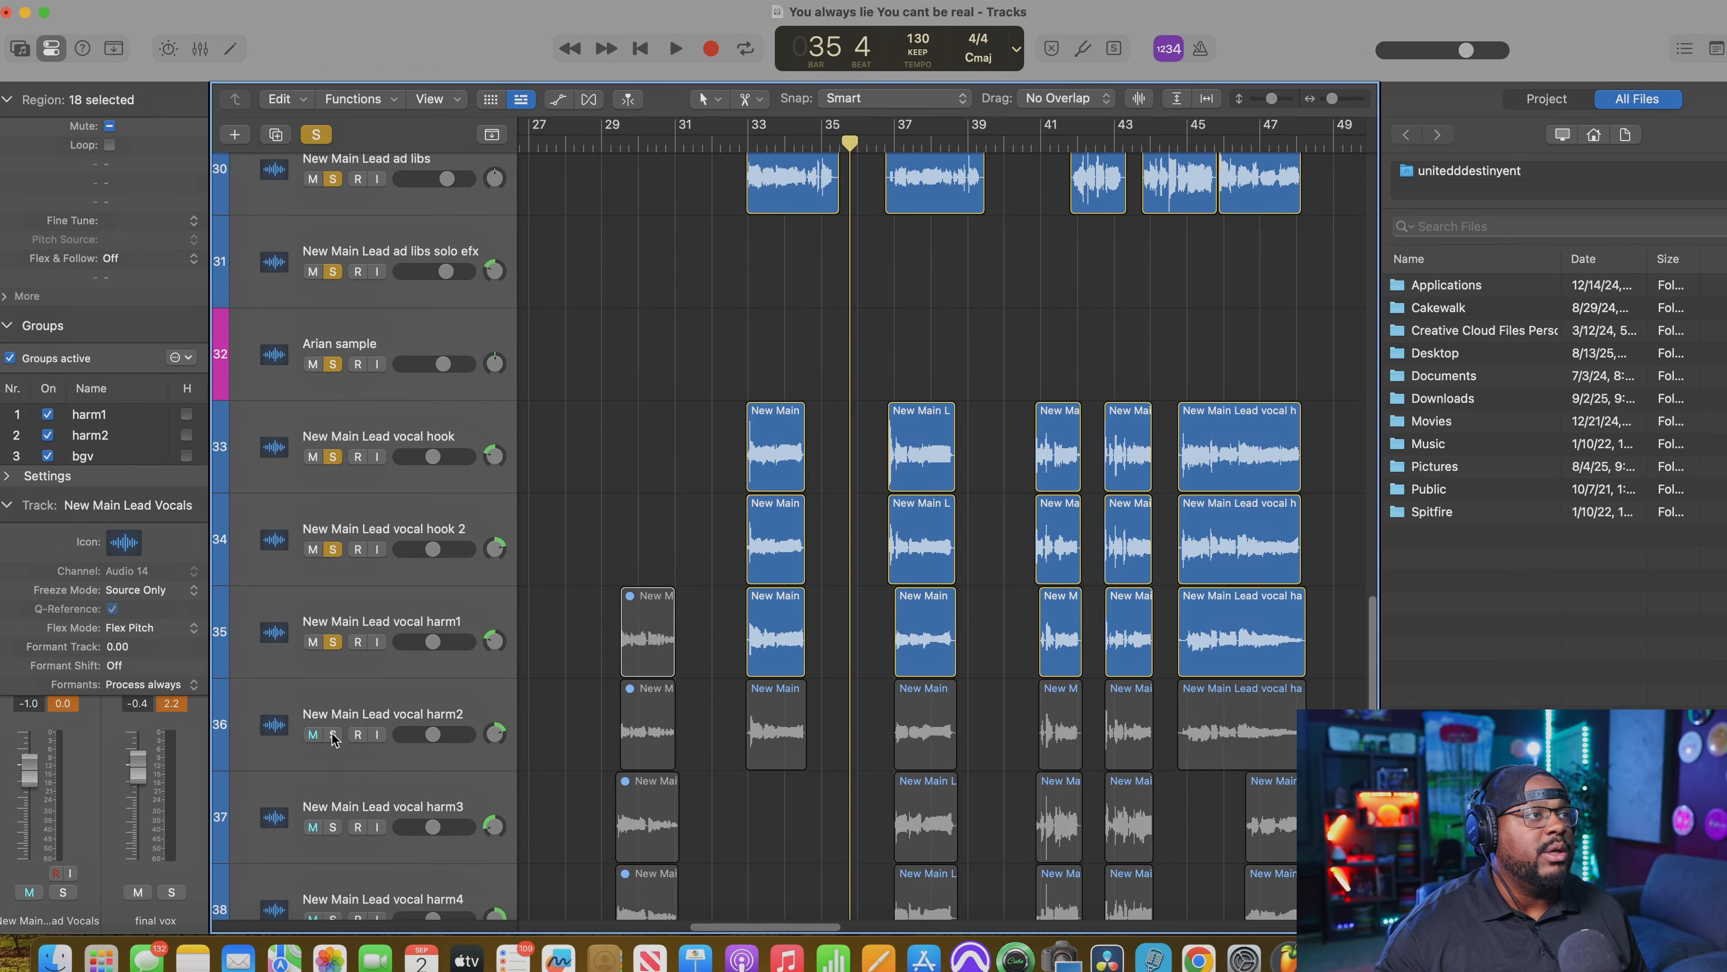
left_click(334, 735)
left_click(334, 827)
left_click(331, 915)
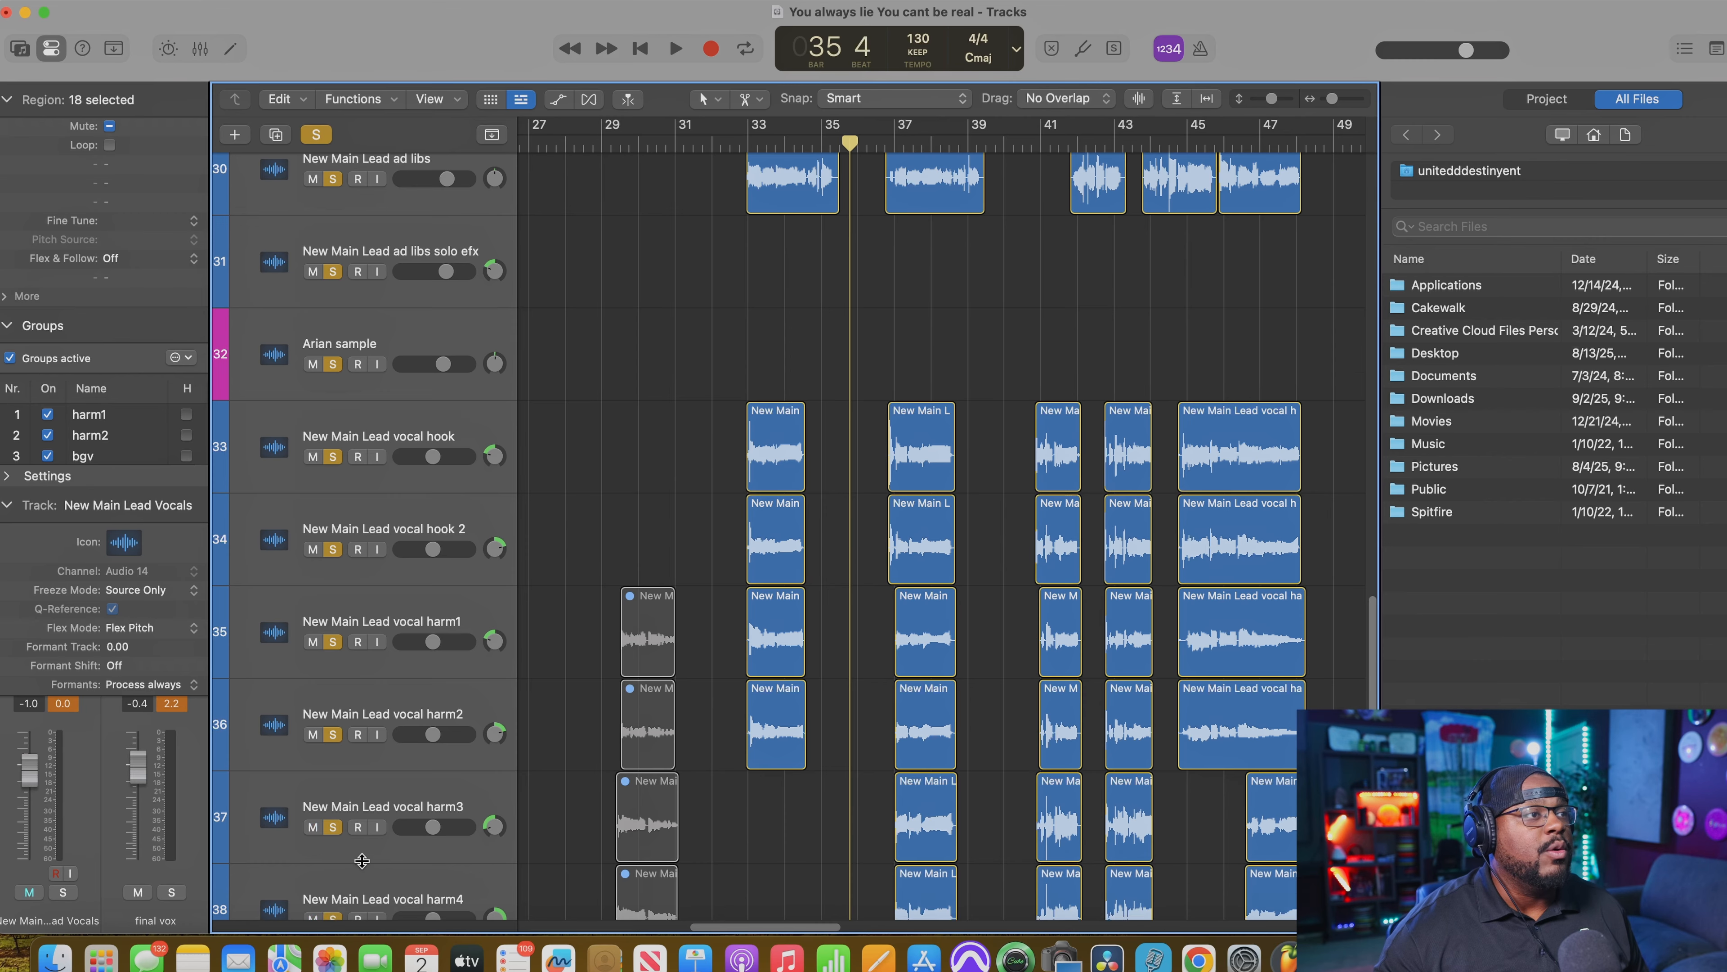
scroll(361, 857, "down", 5)
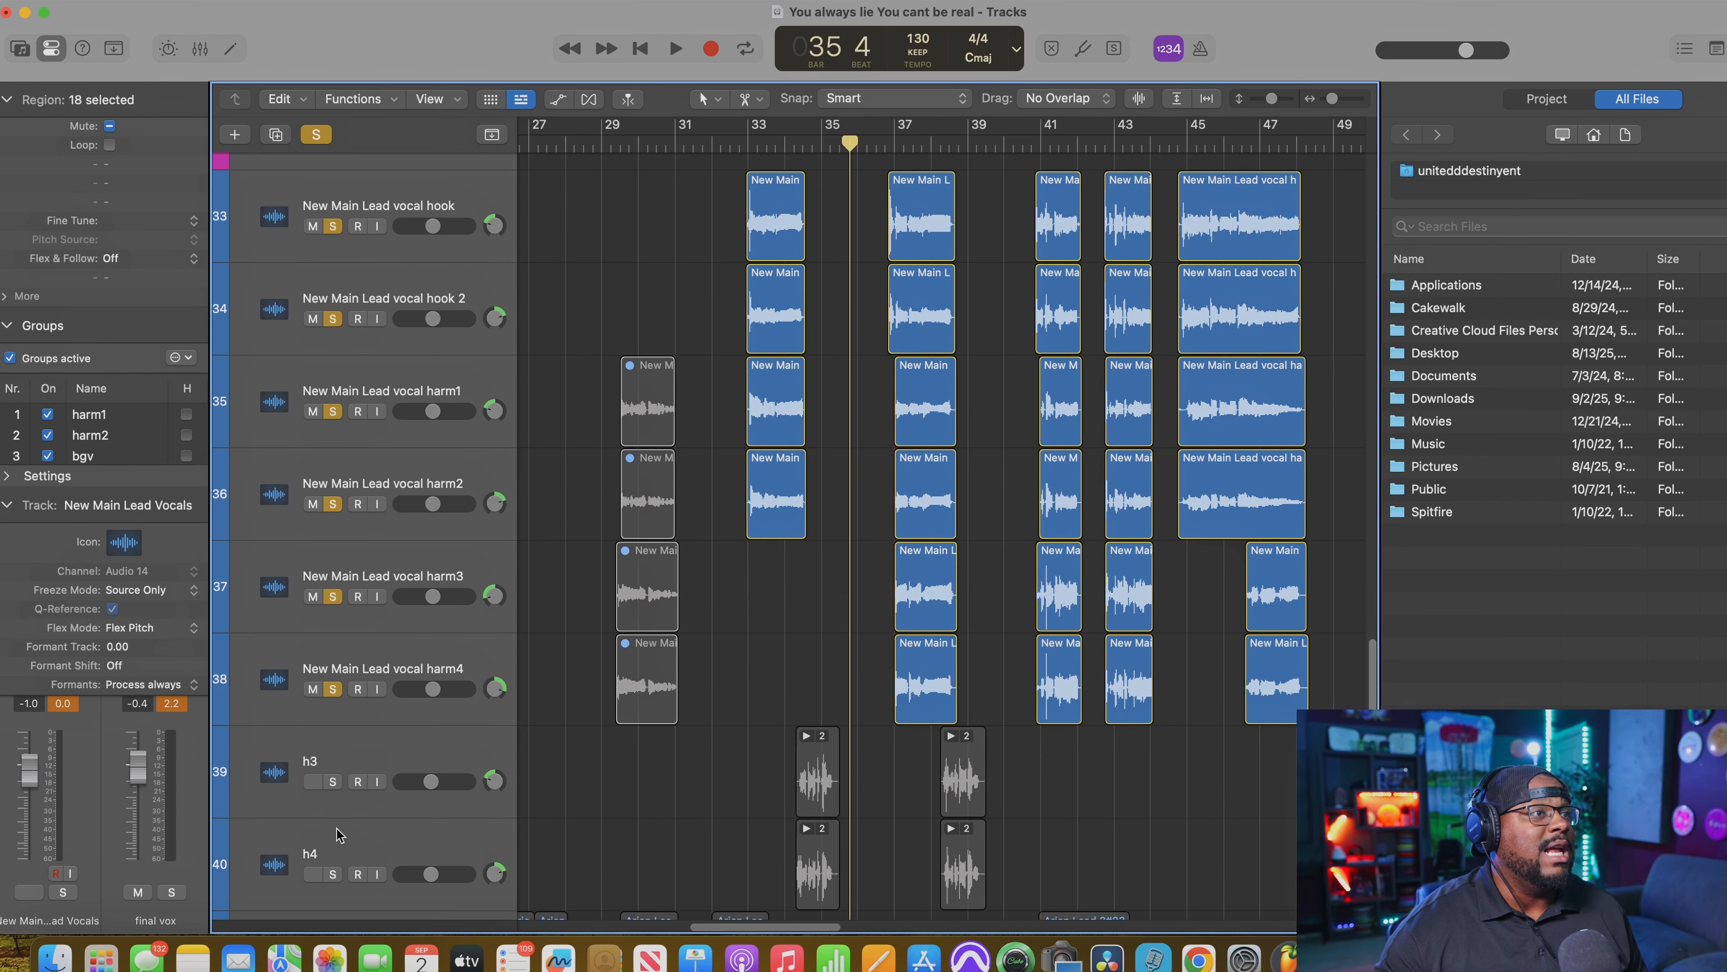
left_click(333, 780)
left_click(333, 873)
scroll(748, 806, "down", 3)
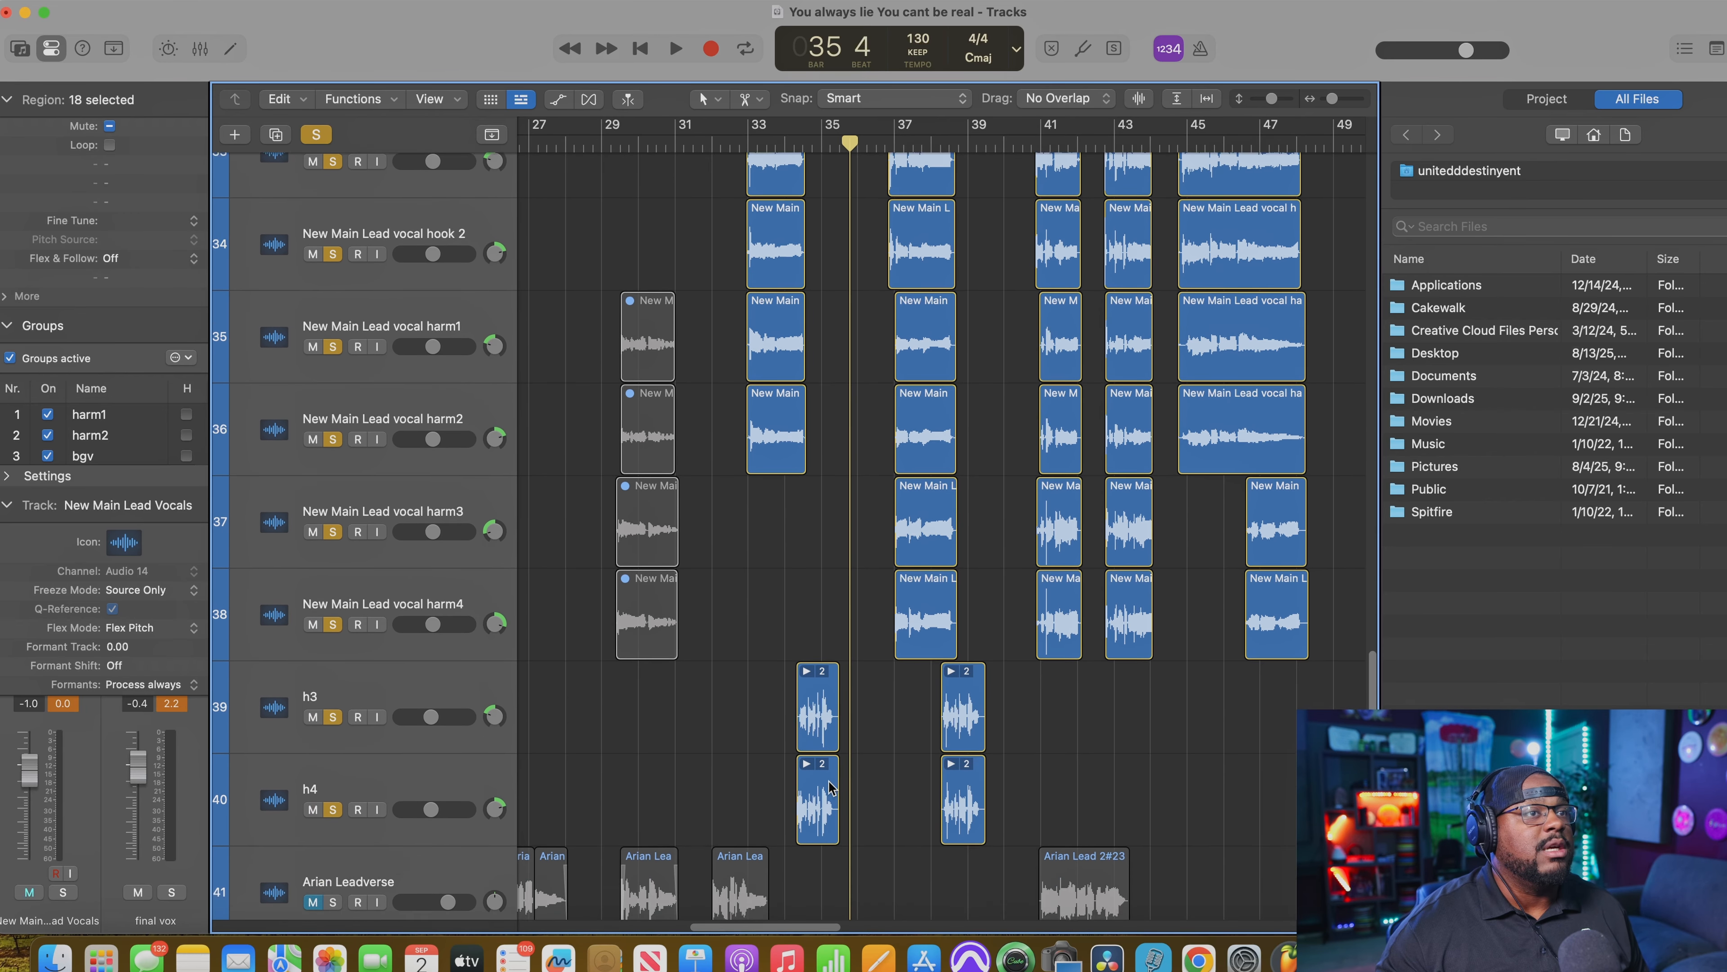
Step: Play the soloed hook vocals from bar 33 and review the ad lib, hook and harmony tracks during playback
left_click(747, 139)
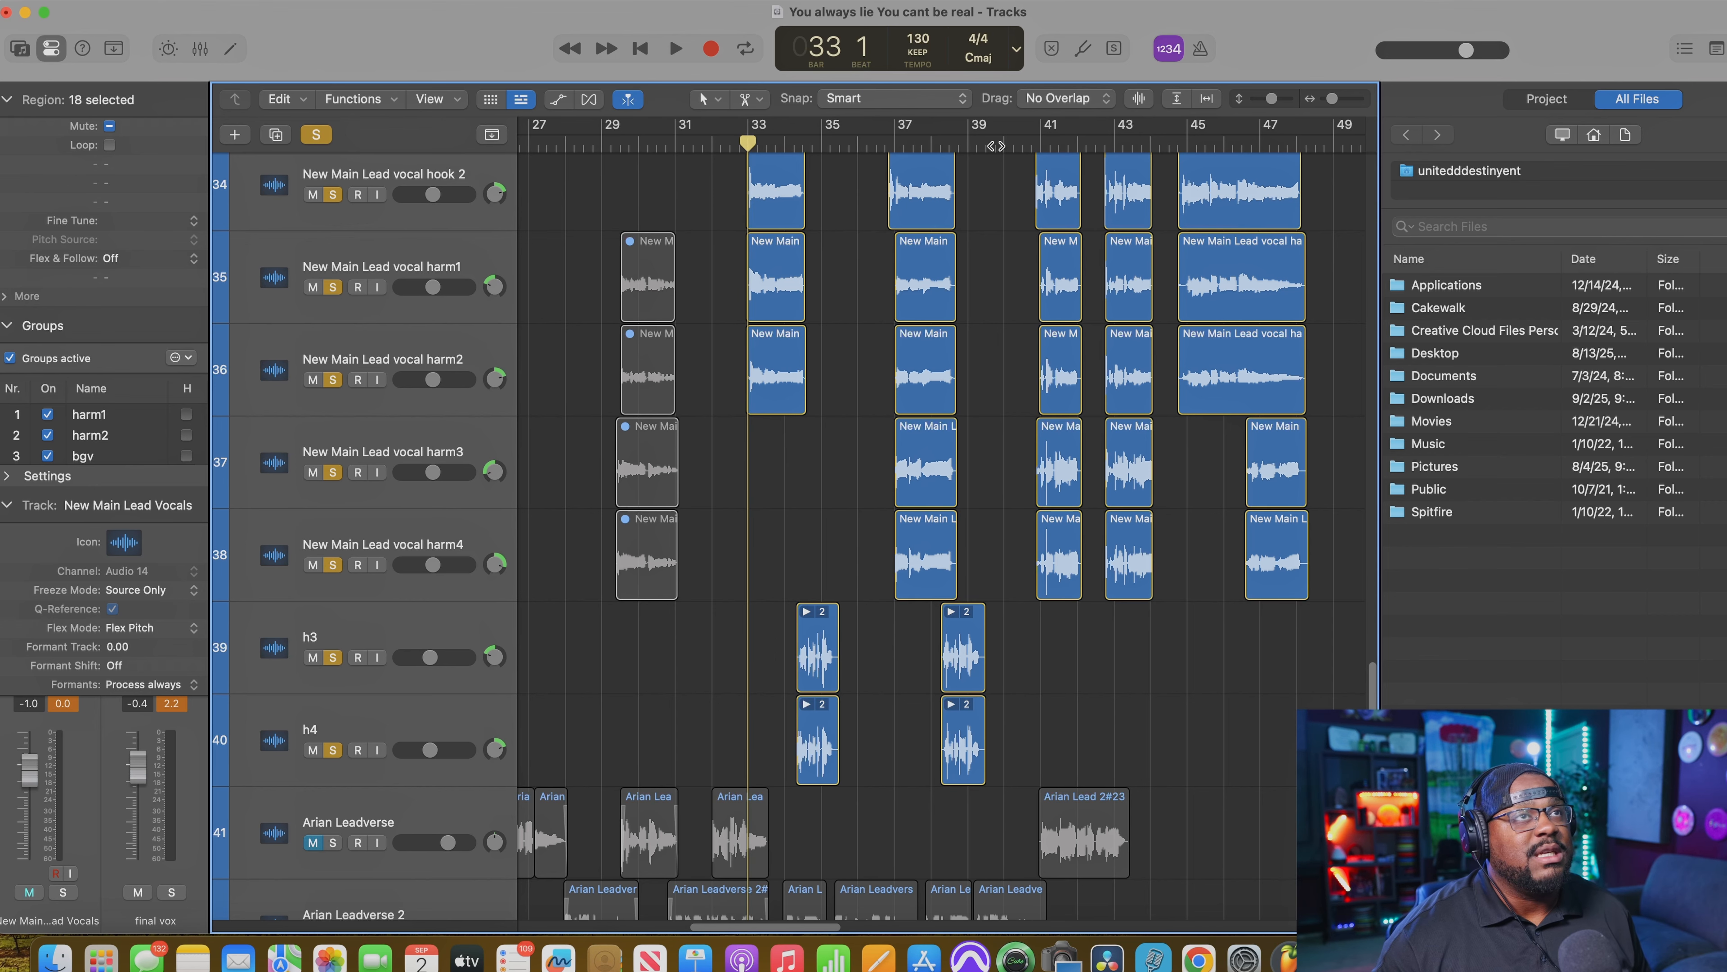
key("space")
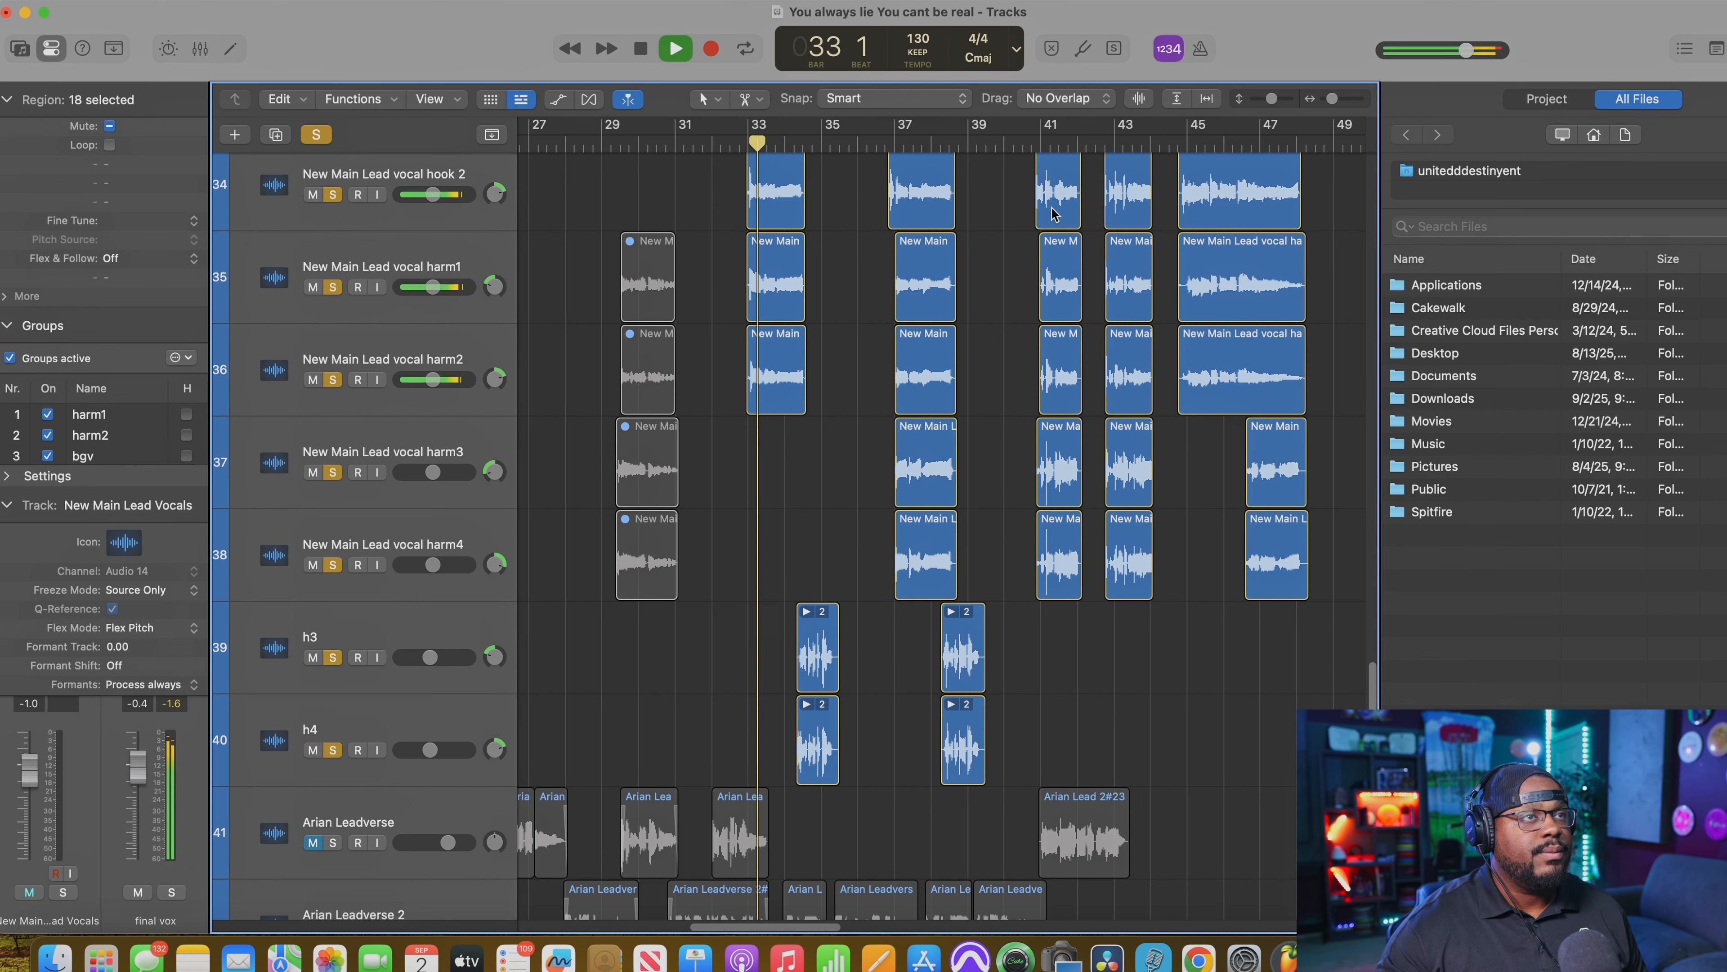
scroll(1068, 207, "down", 2)
scroll(1067, 208, "up", 3)
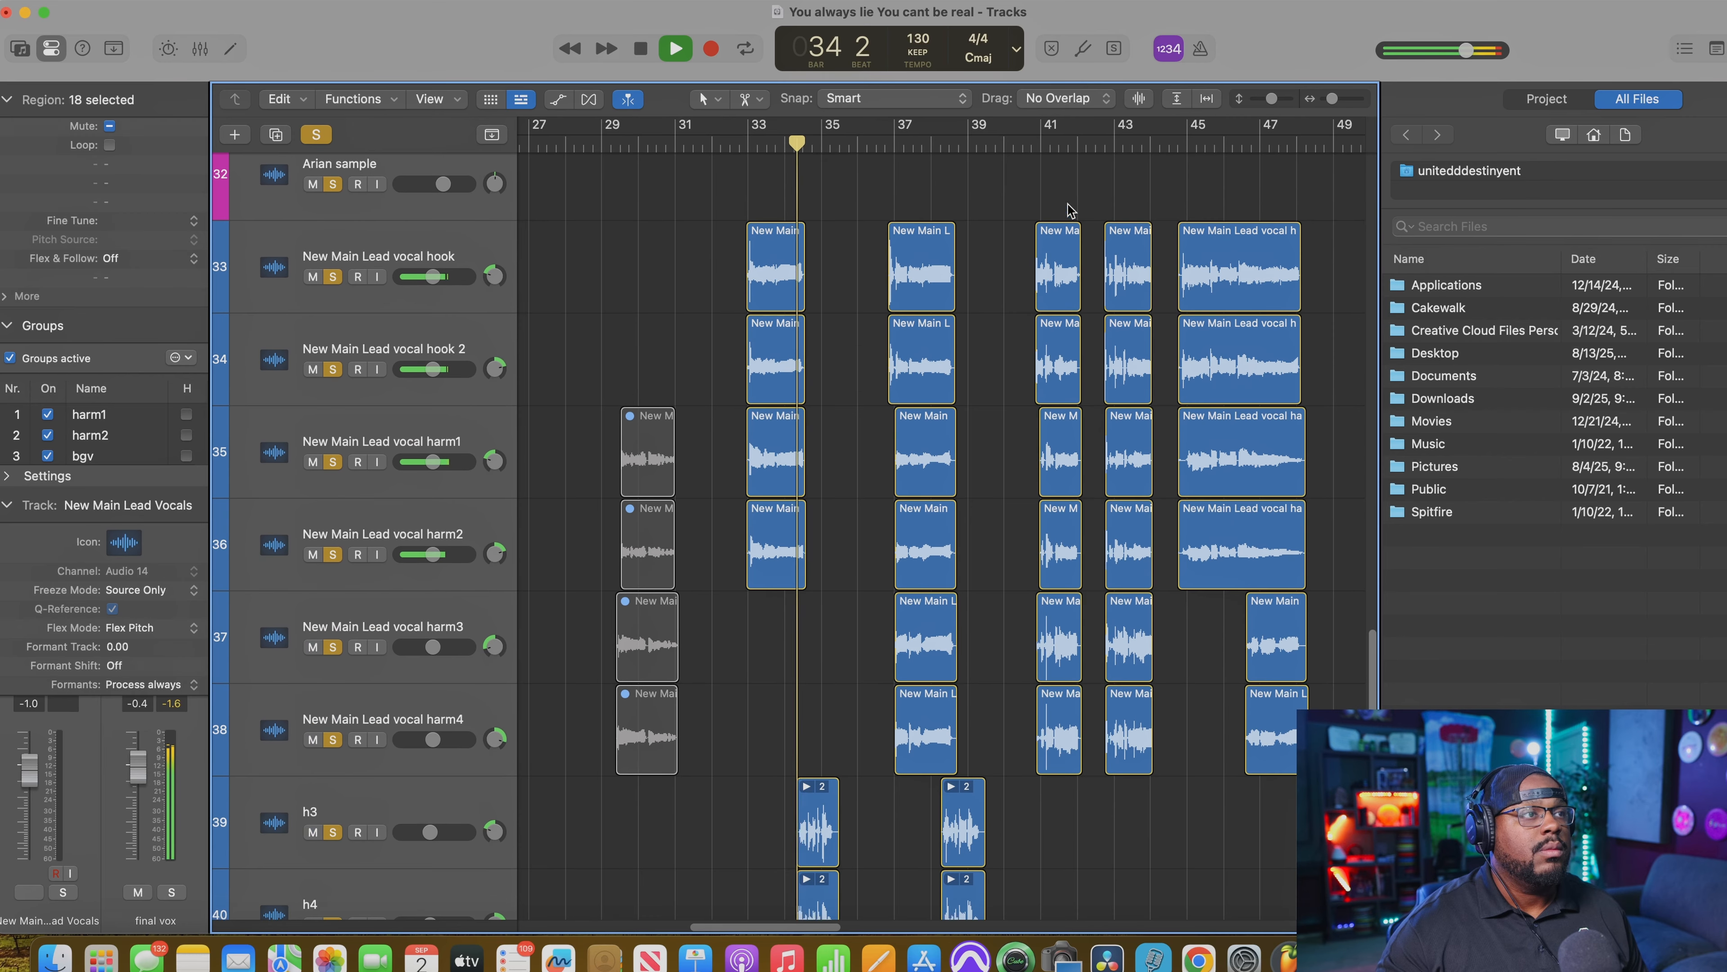
scroll(1067, 209, "up", 10)
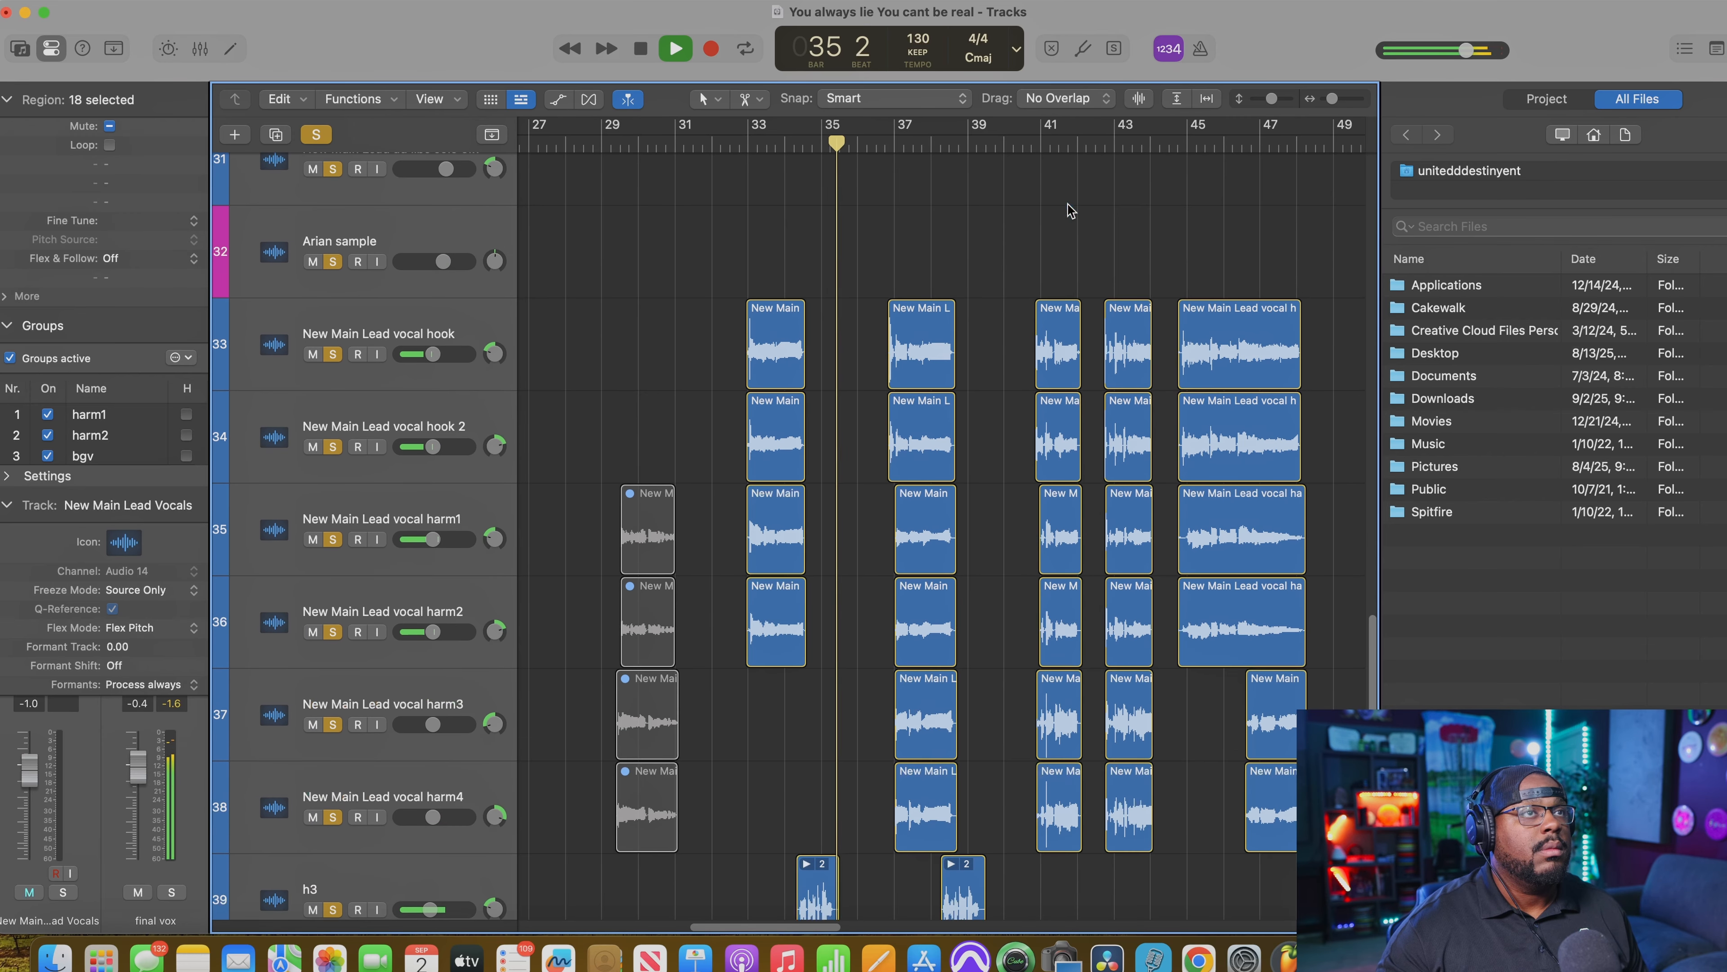
scroll(1070, 209, "down", 7)
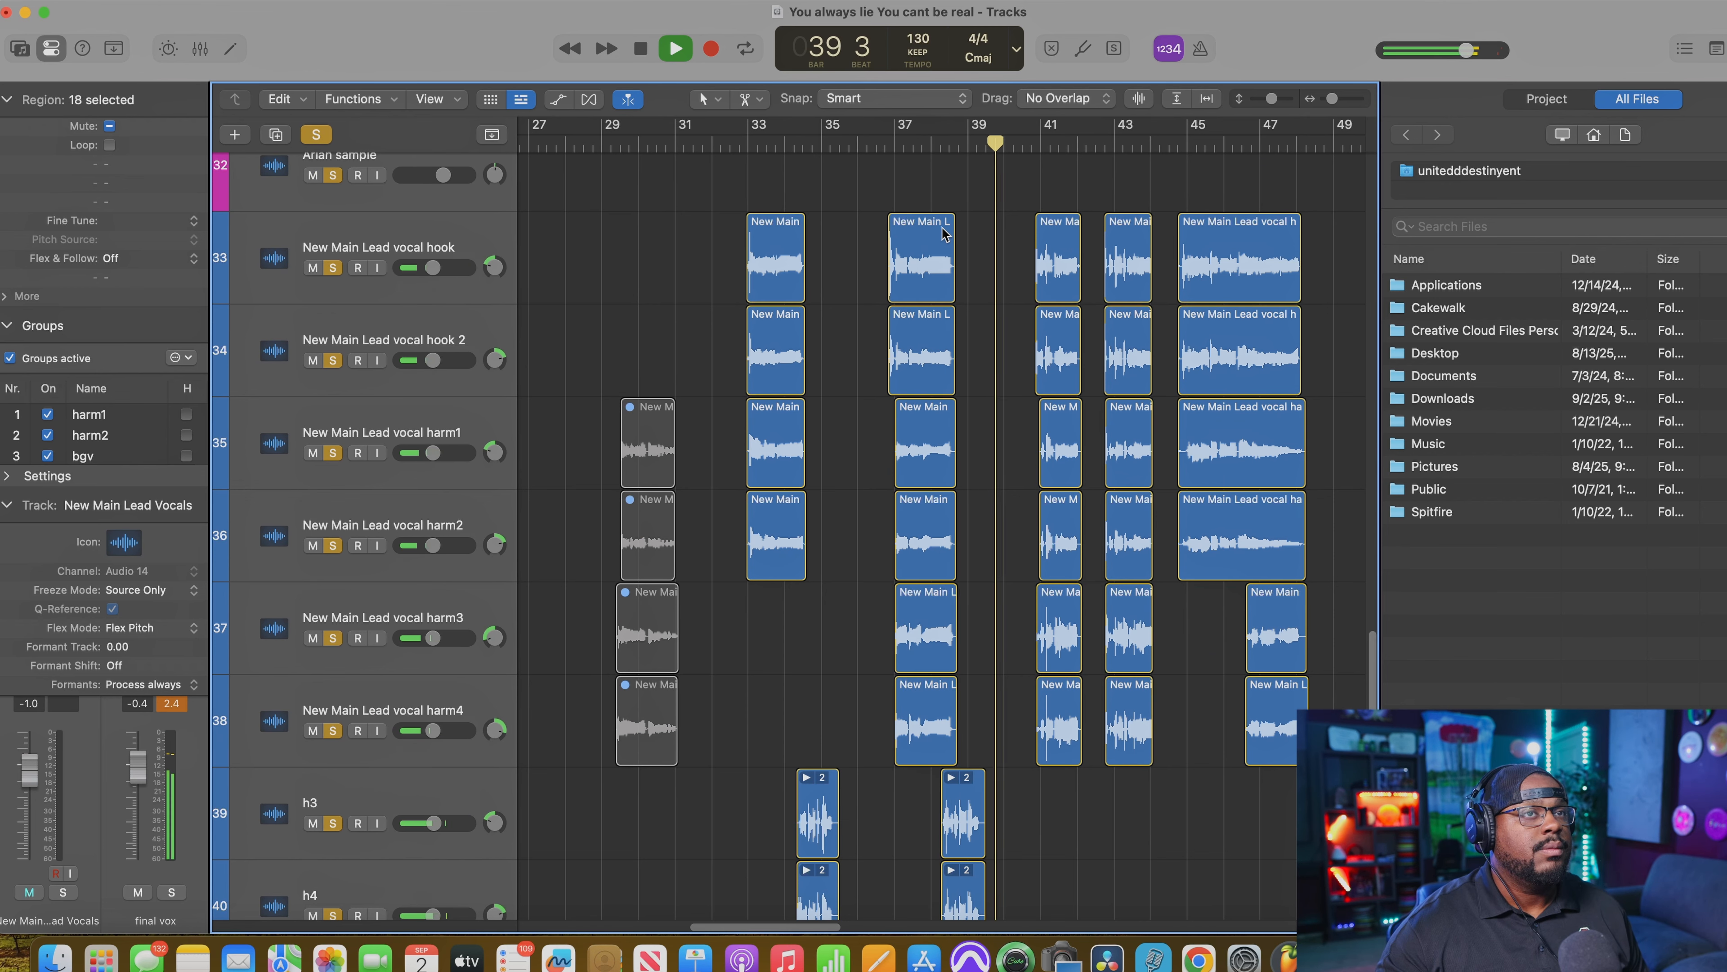
scroll(1148, 260, "up", 3)
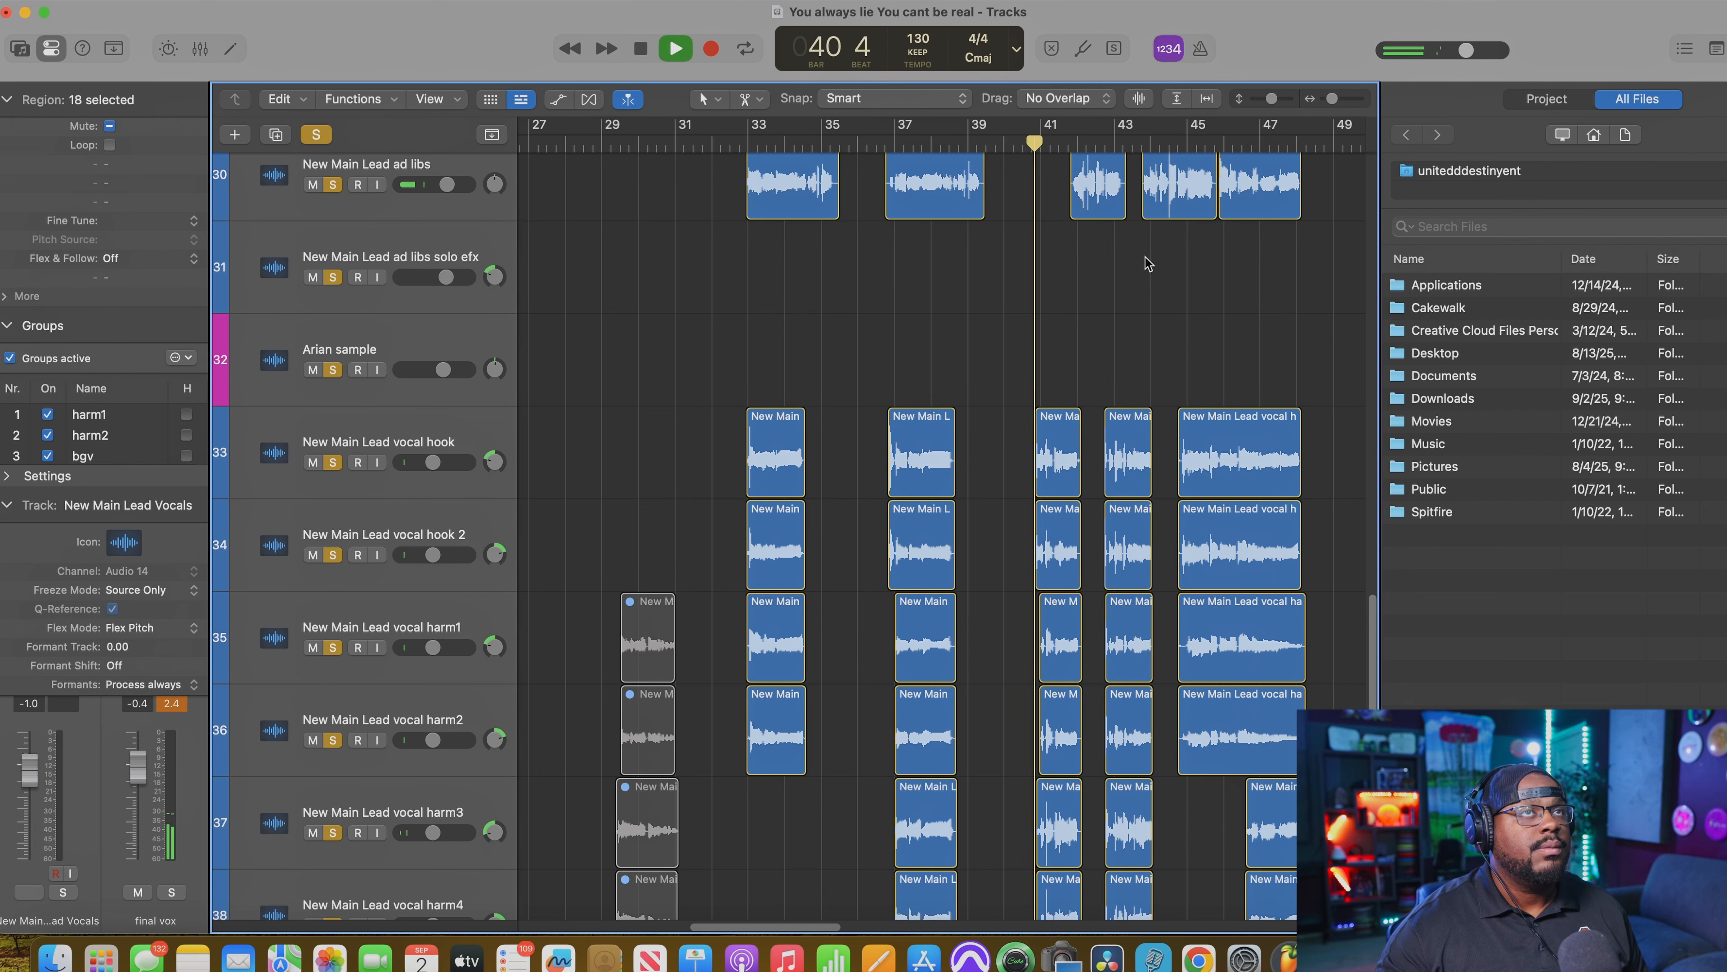